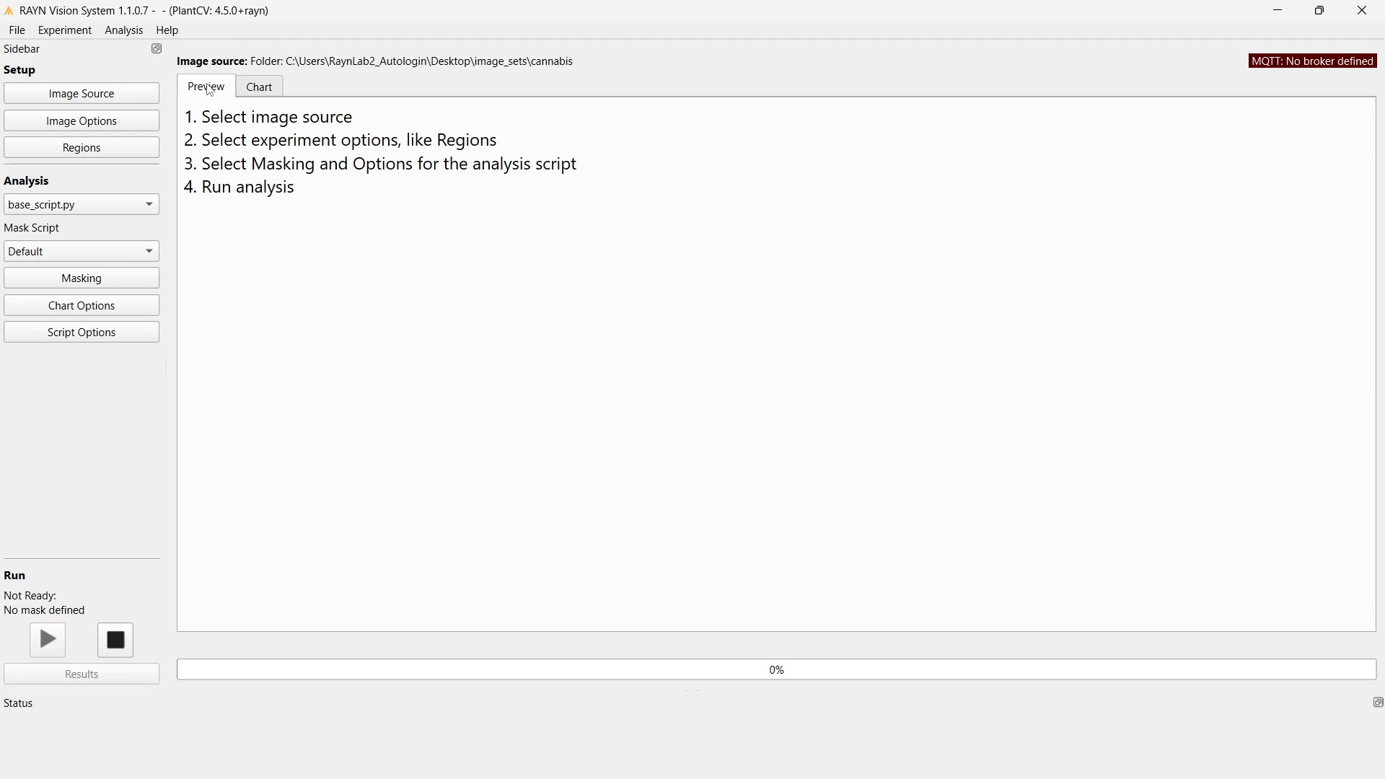
Create a new experiment without saving the changes to the current one.
{"action": "left_click", "coordinate": [80, 32]}
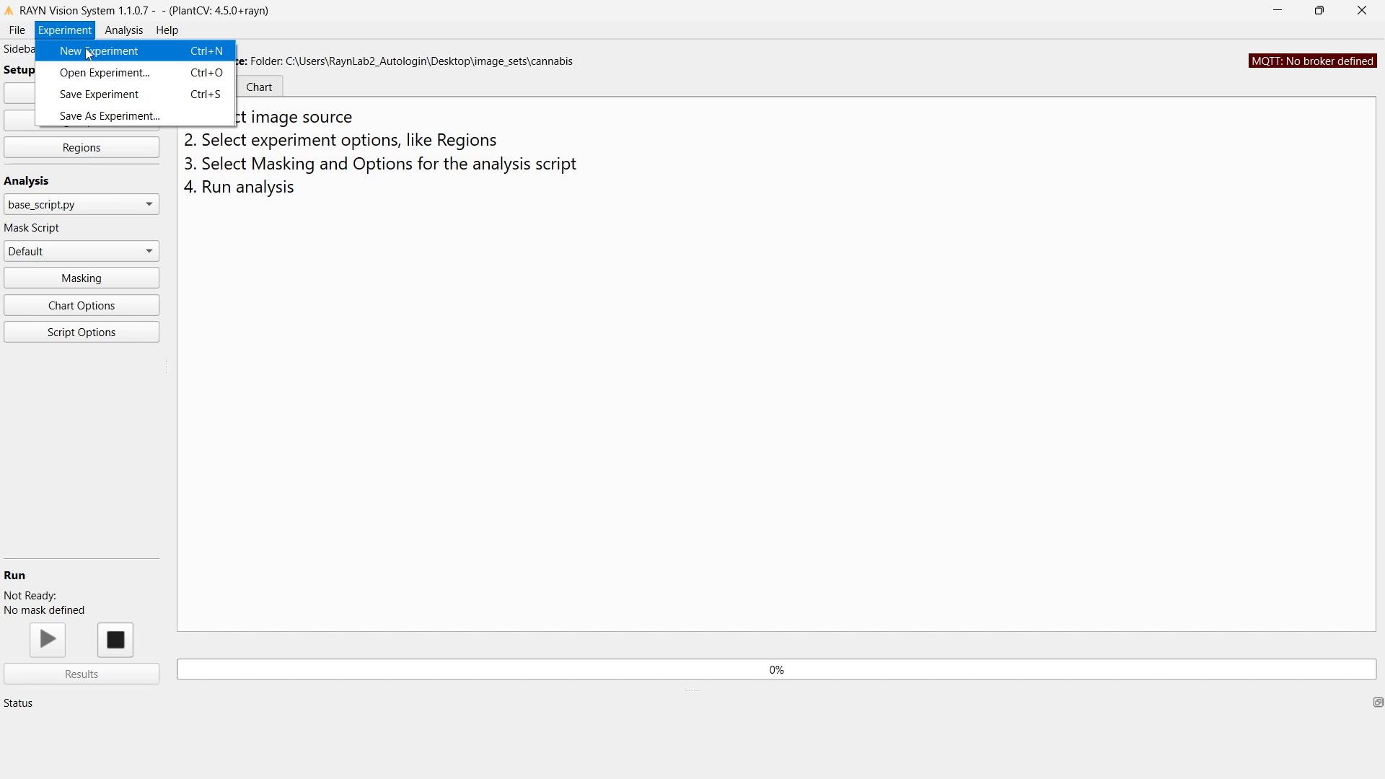
{"action": "left_click", "coordinate": [90, 52]}
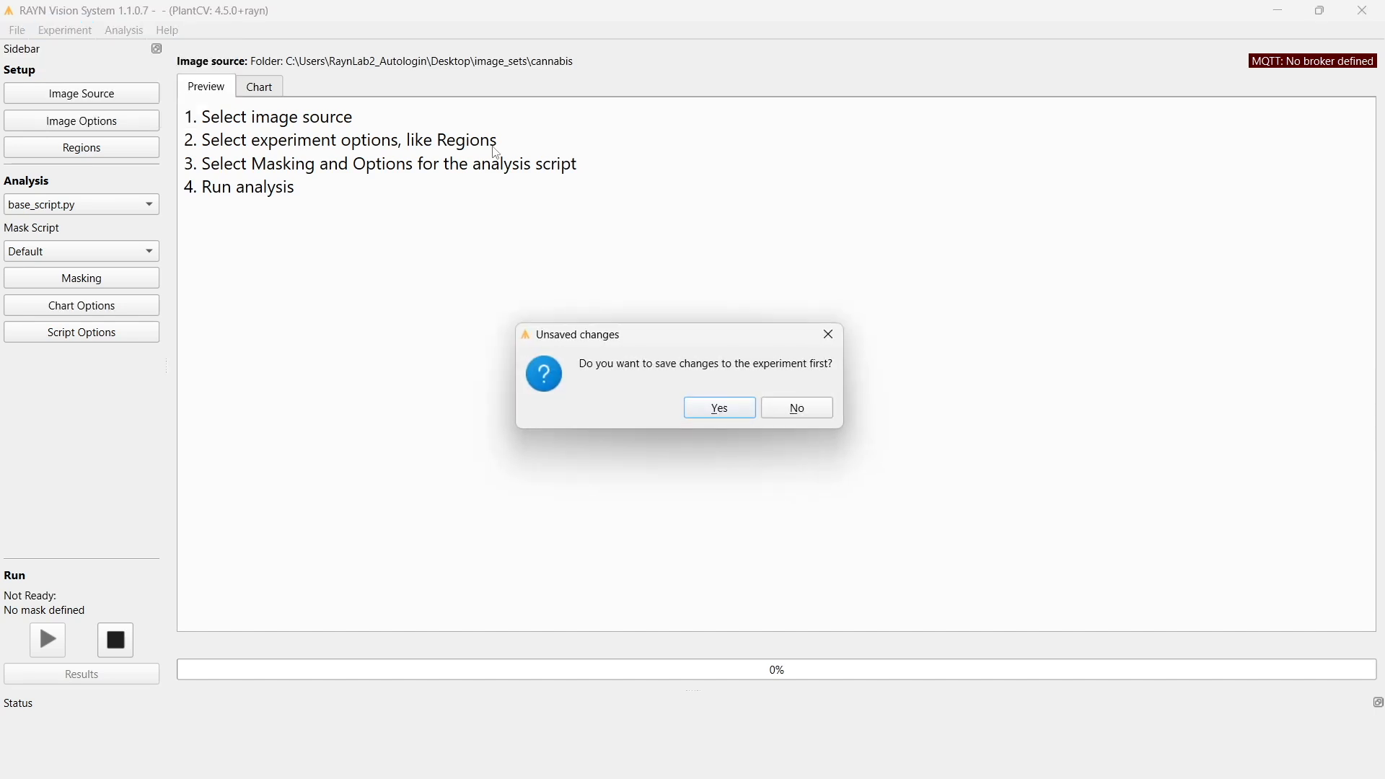
{"action": "left_click", "coordinate": [824, 413]}
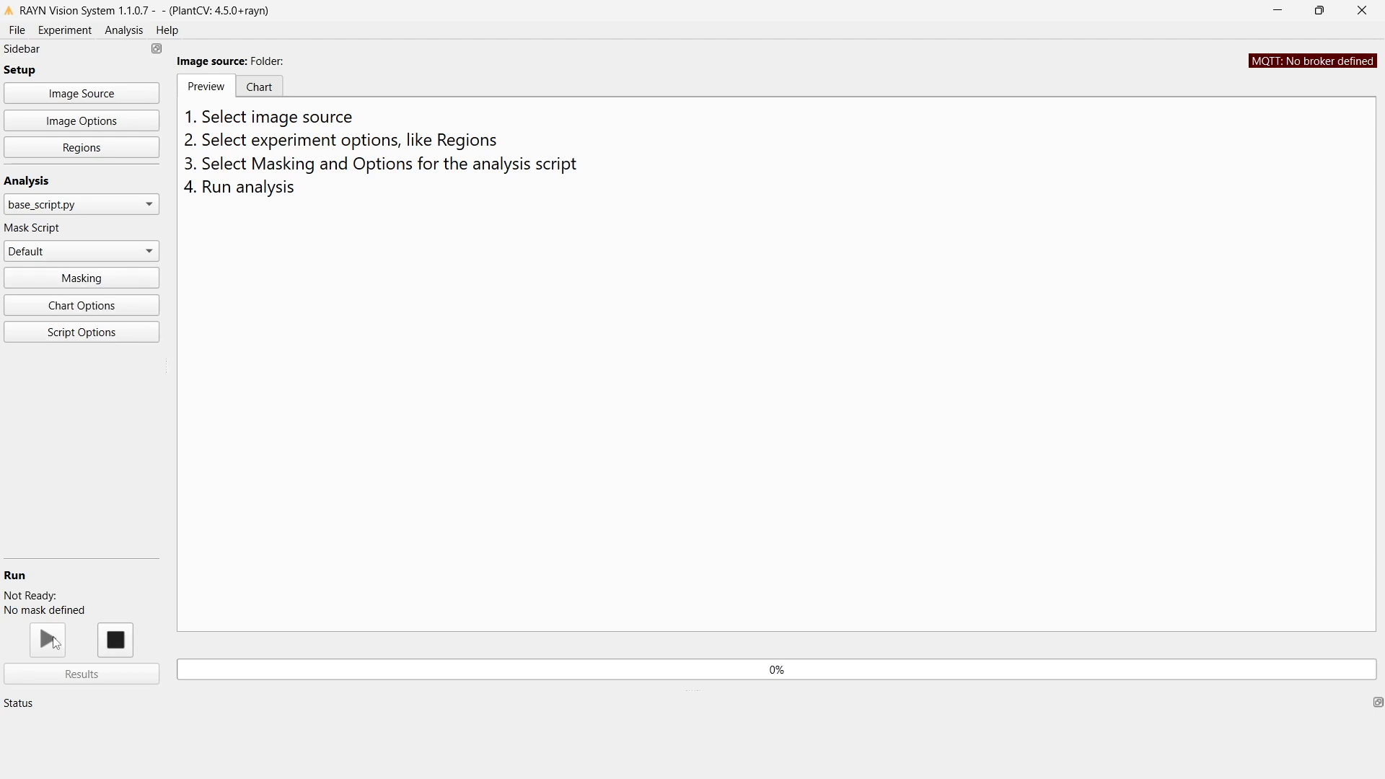
Set the image source to the image series in the Desktop folder image_sets\cannabis.
{"action": "left_click", "coordinate": [98, 93]}
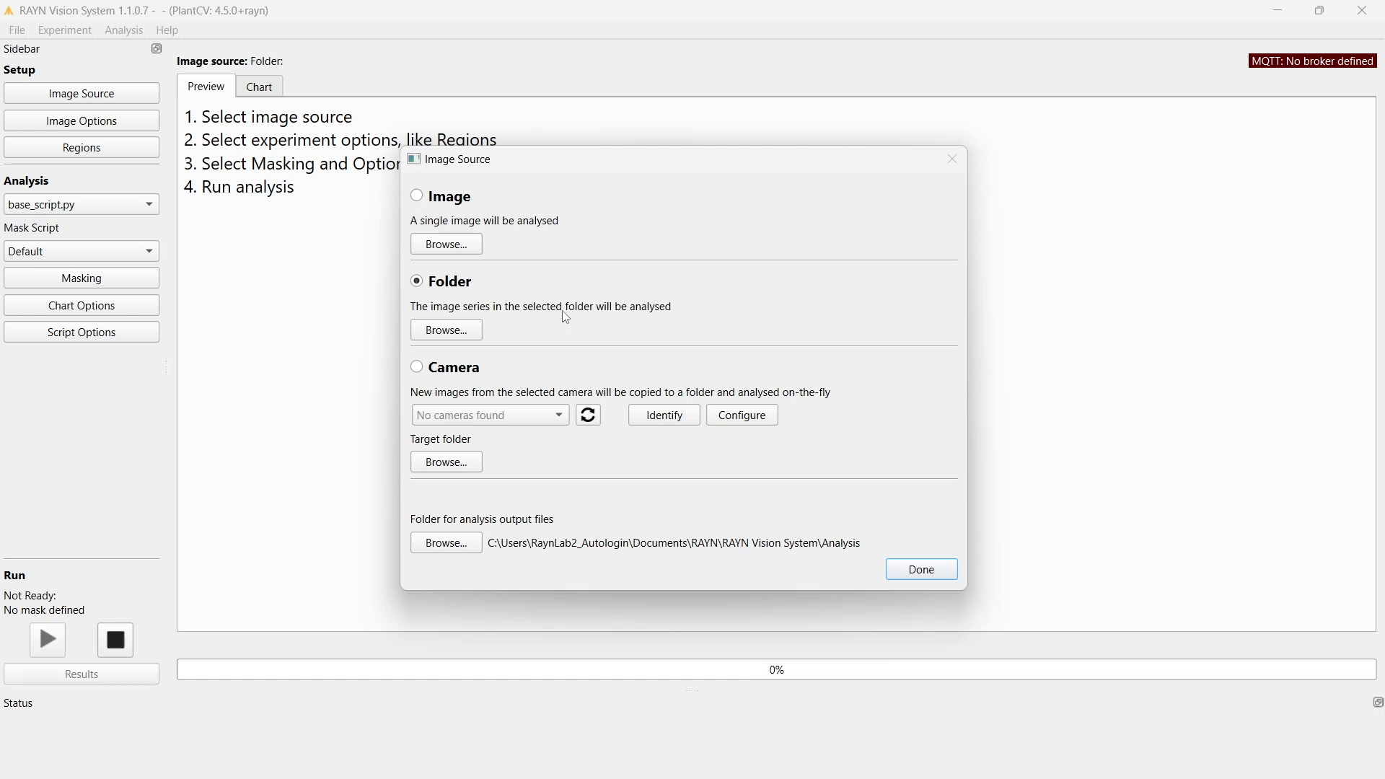
{"action": "left_click", "coordinate": [461, 329]}
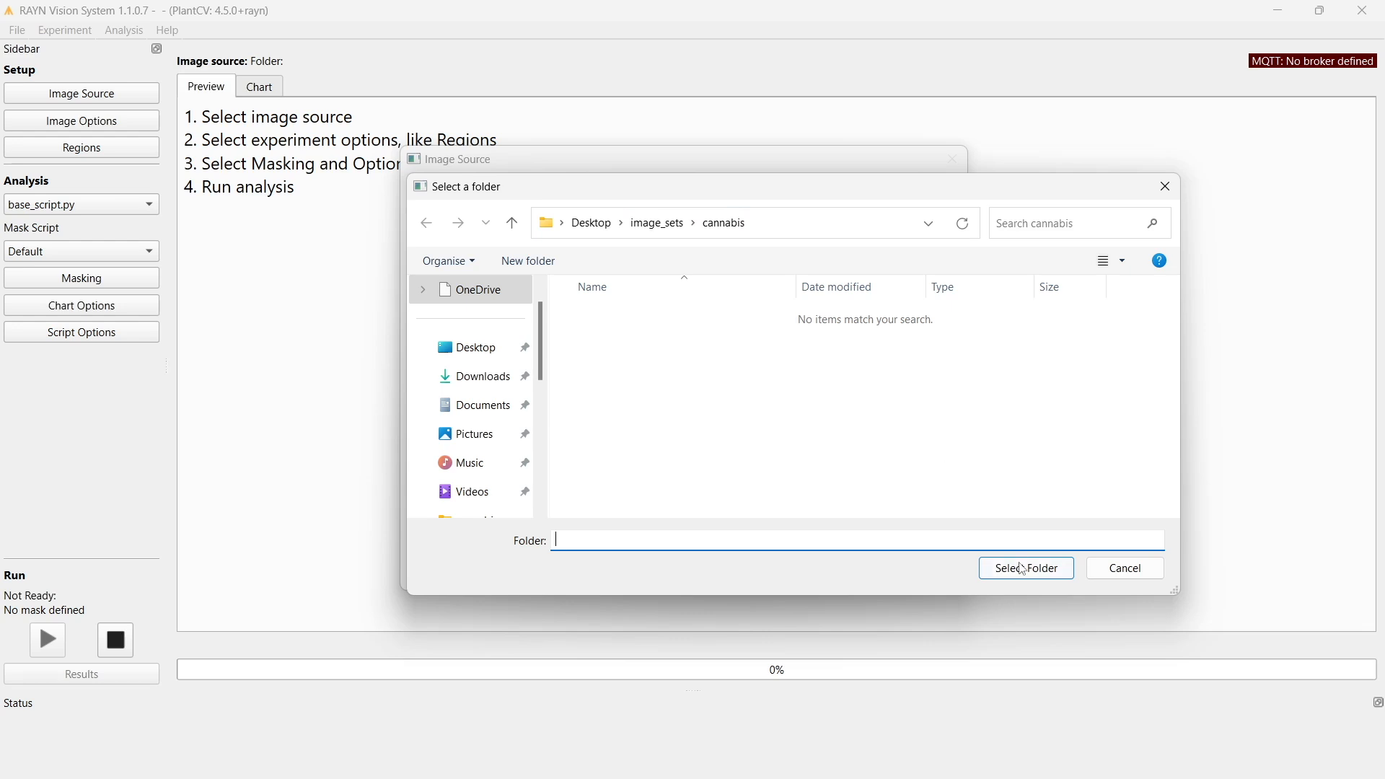
{"action": "left_click", "coordinate": [1022, 569]}
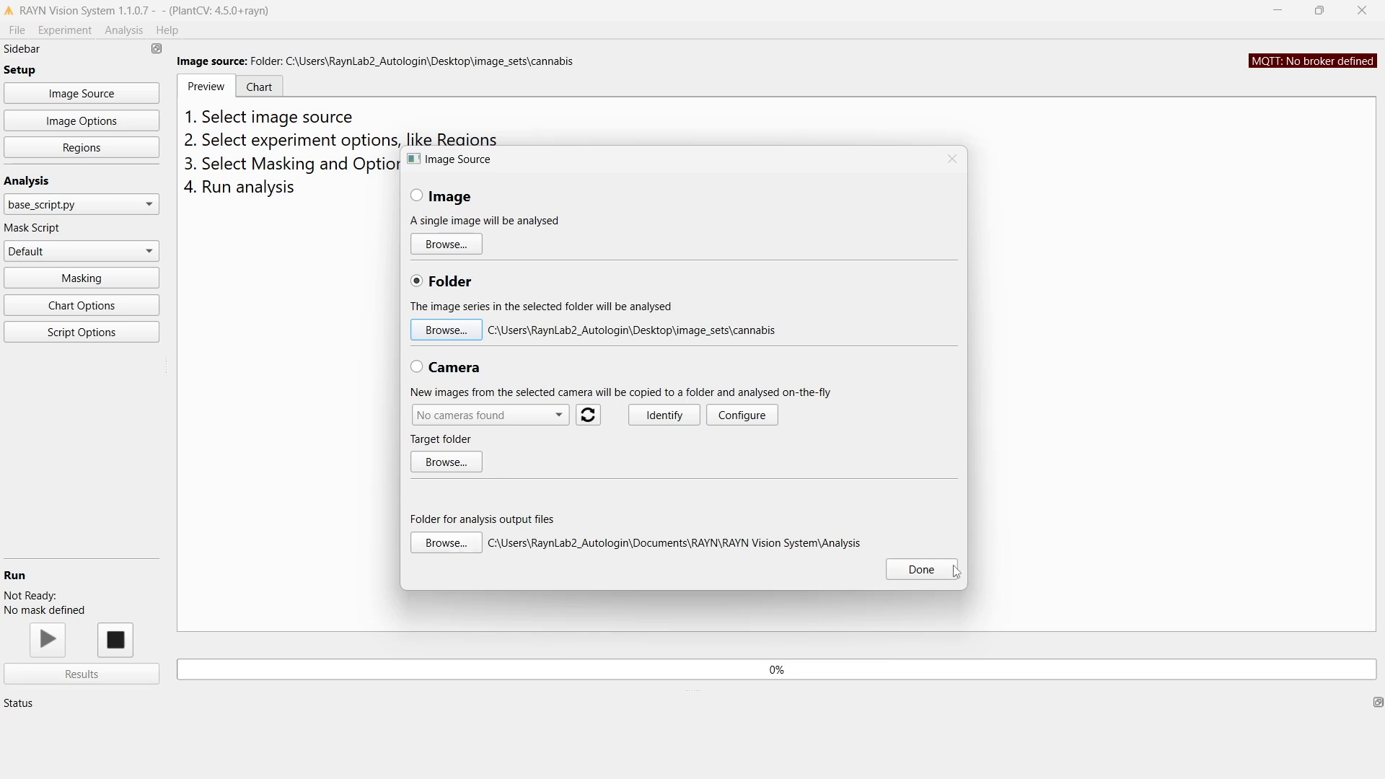
{"action": "left_click", "coordinate": [923, 569]}
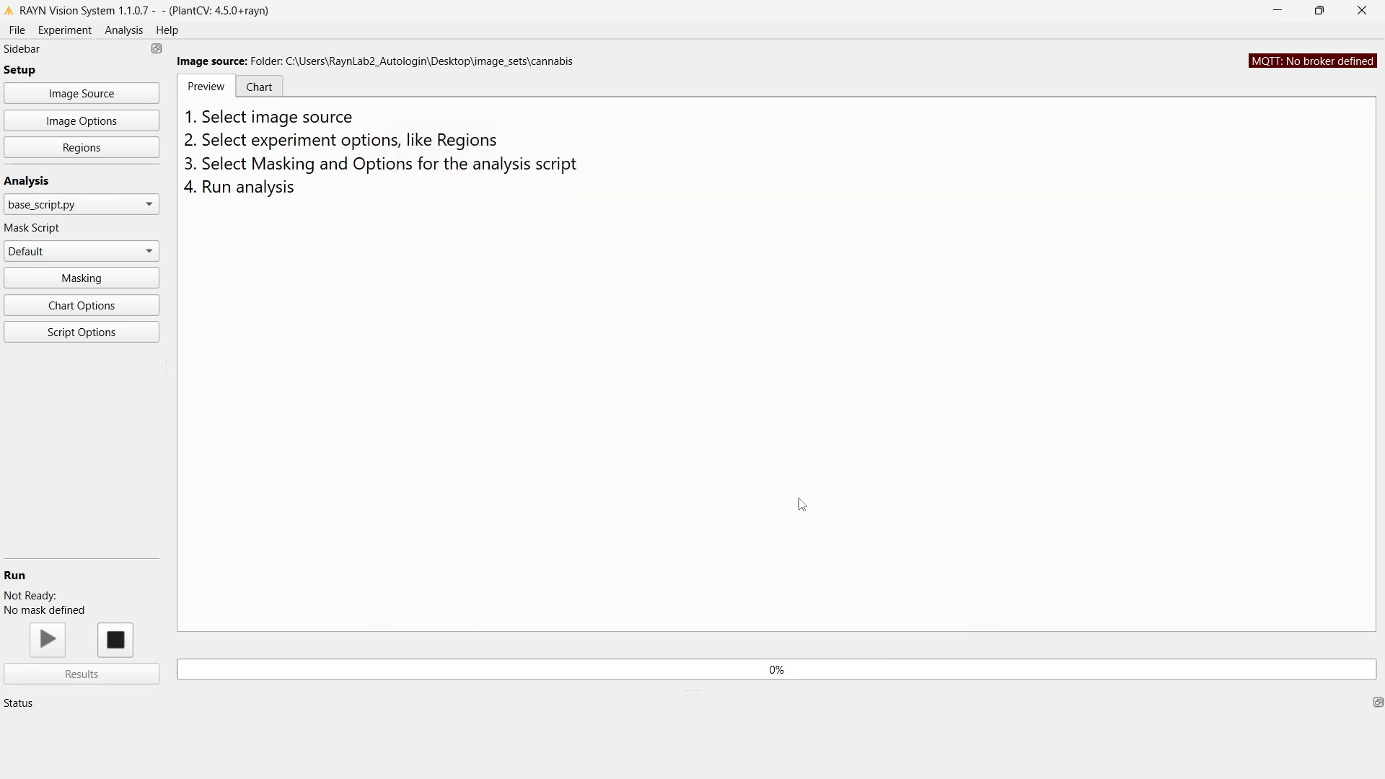
In the image options, keep the 60° lens angle, toggle Normalize, and accept the settings.
{"action": "left_click", "coordinate": [111, 128]}
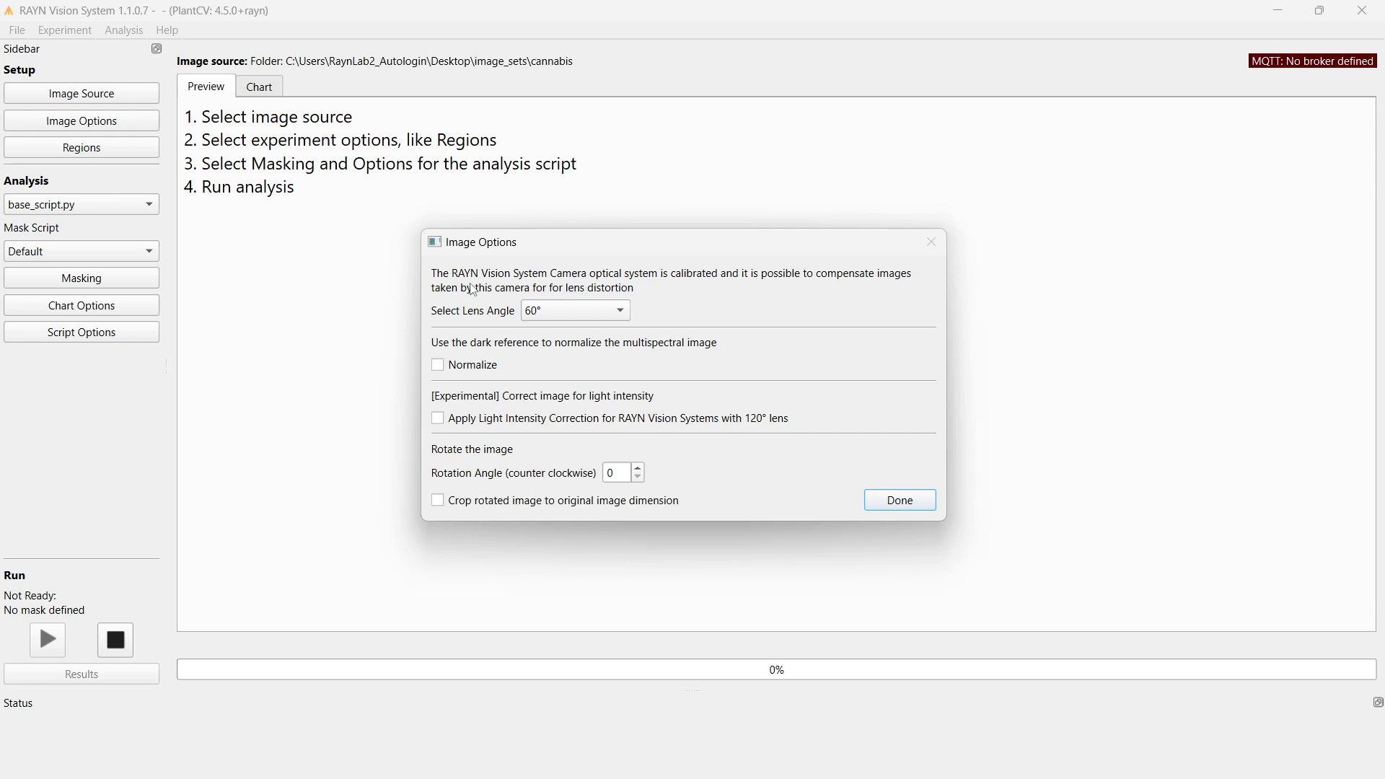
{"action": "left_click", "coordinate": [580, 316]}
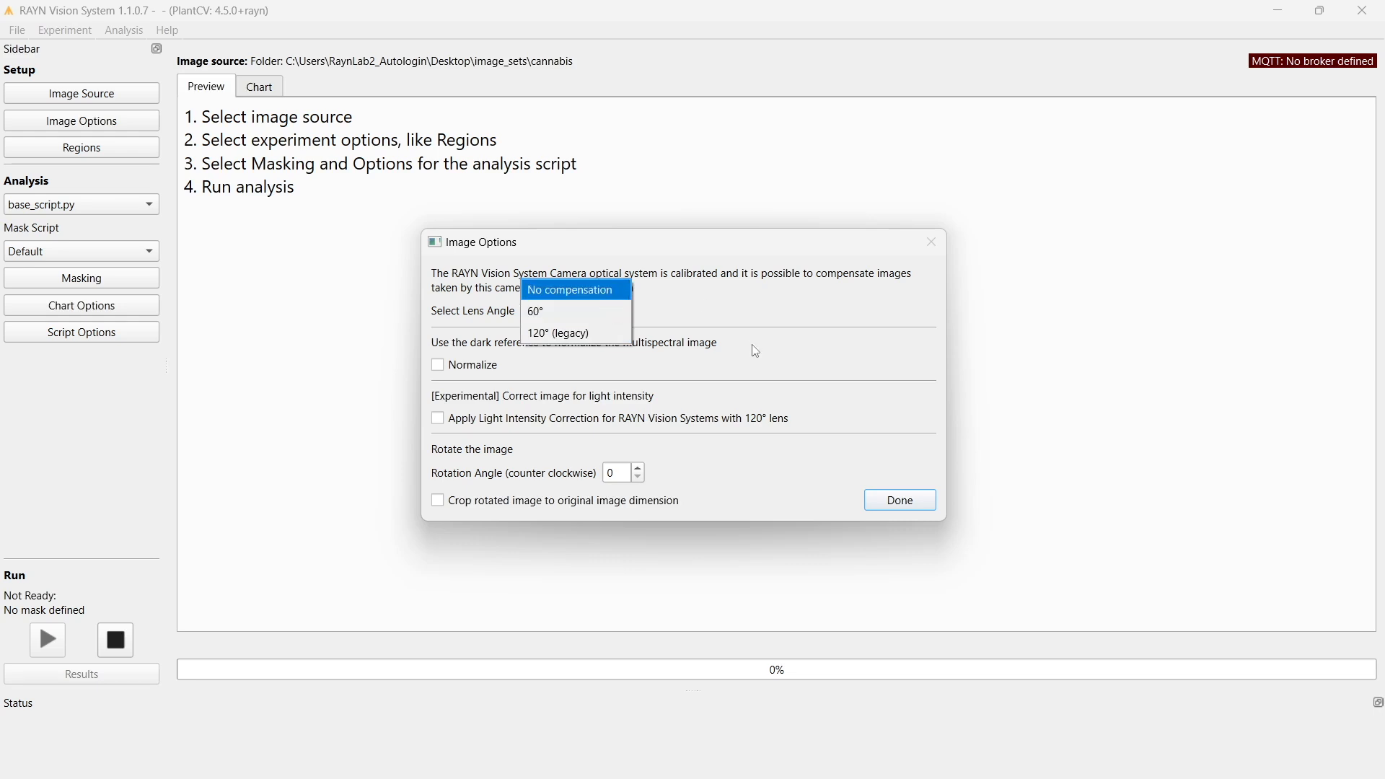
{"action": "left_click", "coordinate": [730, 355]}
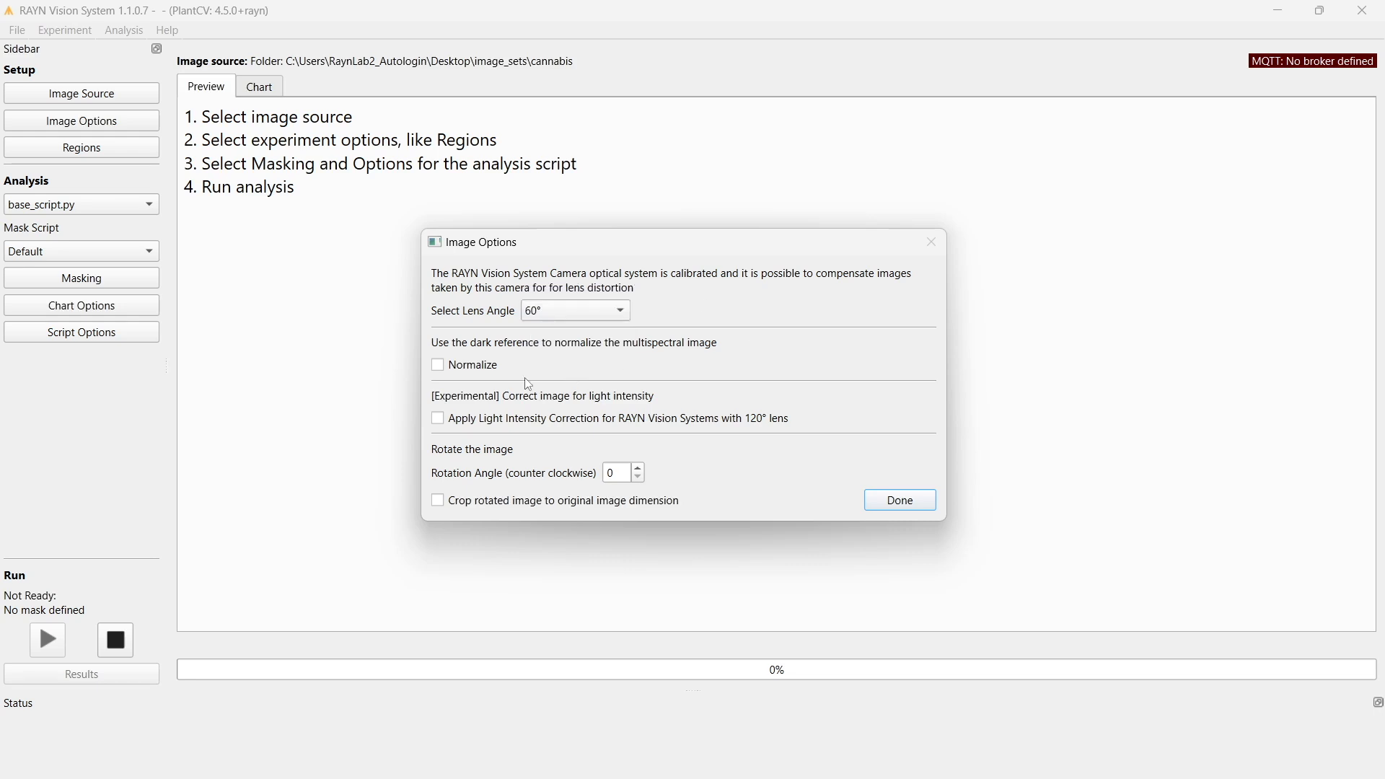
{"action": "left_click", "coordinate": [475, 367]}
{"action": "left_click", "coordinate": [915, 509]}
Open the regions of interest setup, load rc-9B4B30_000000_20240525_044500.hdr as the first reference image, and enlarge the dialog.
{"action": "left_click", "coordinate": [56, 147]}
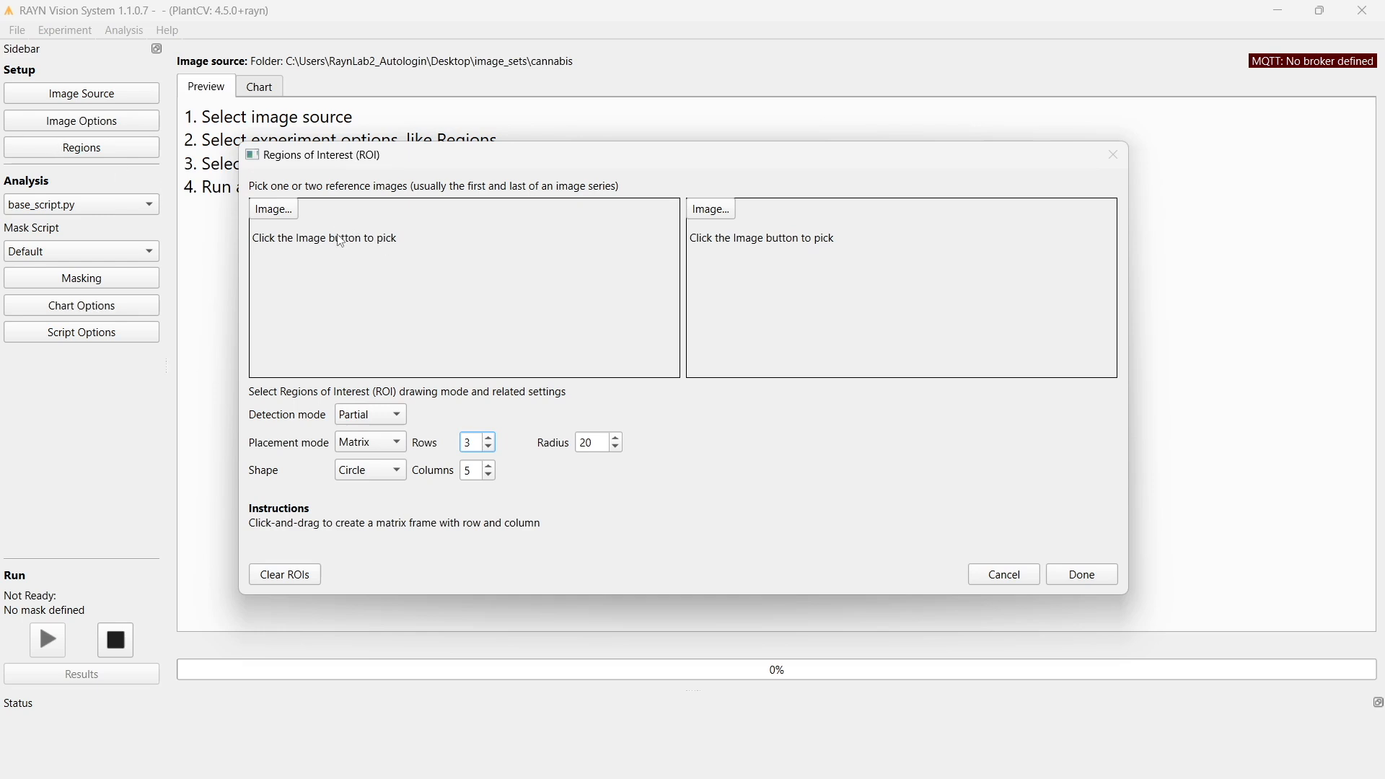
{"action": "left_click", "coordinate": [275, 210]}
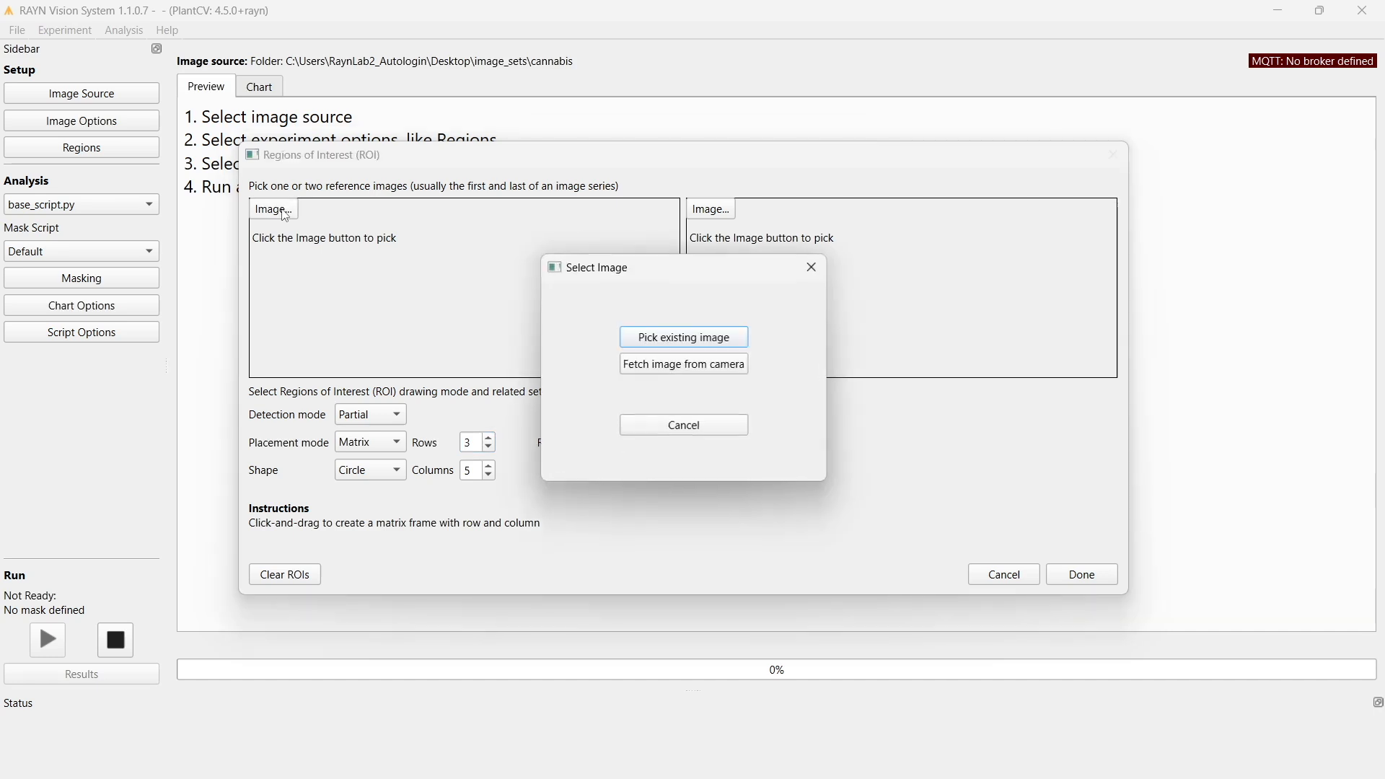
{"action": "left_click", "coordinate": [718, 345]}
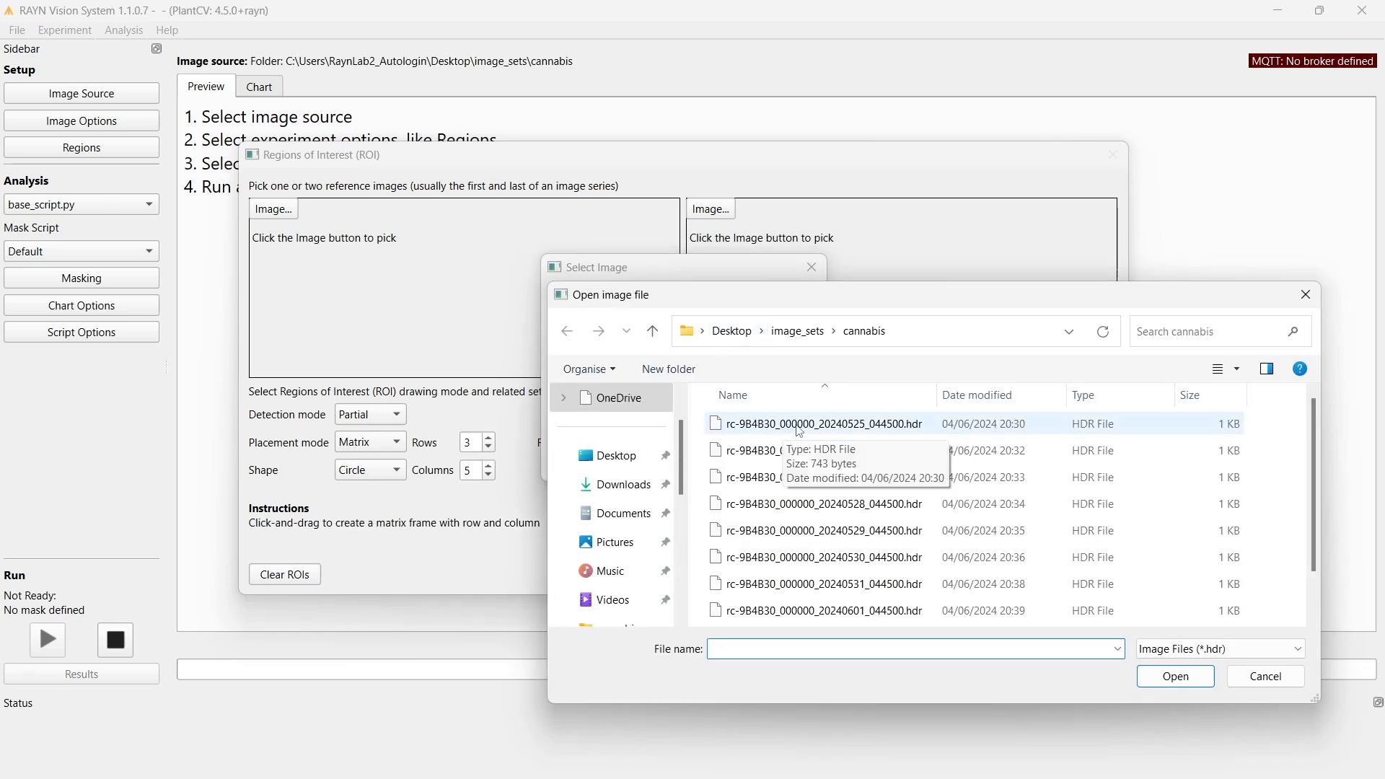
{"action": "double_click", "coordinate": [796, 426]}
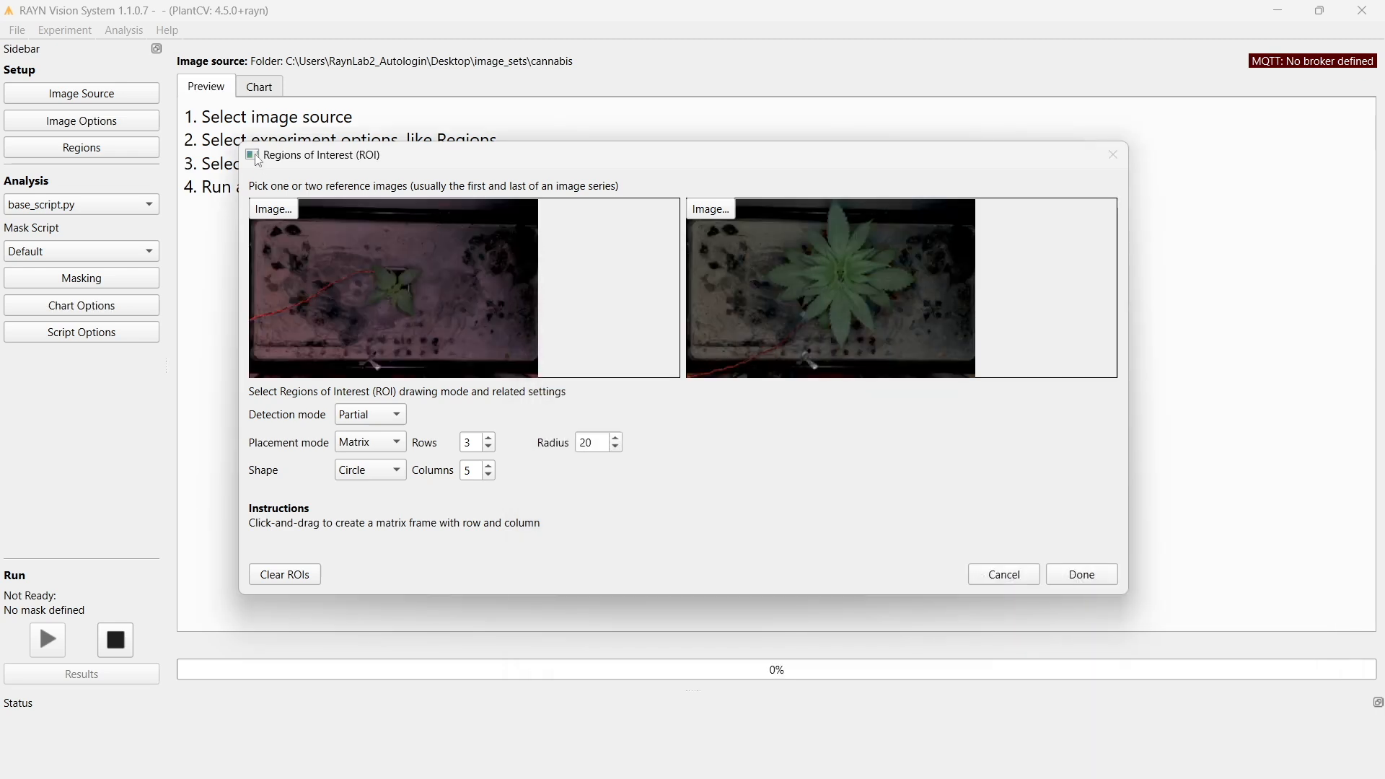
{"action": "left_click_drag", "start_coordinate": [240, 143], "coordinate": [171, 19]}
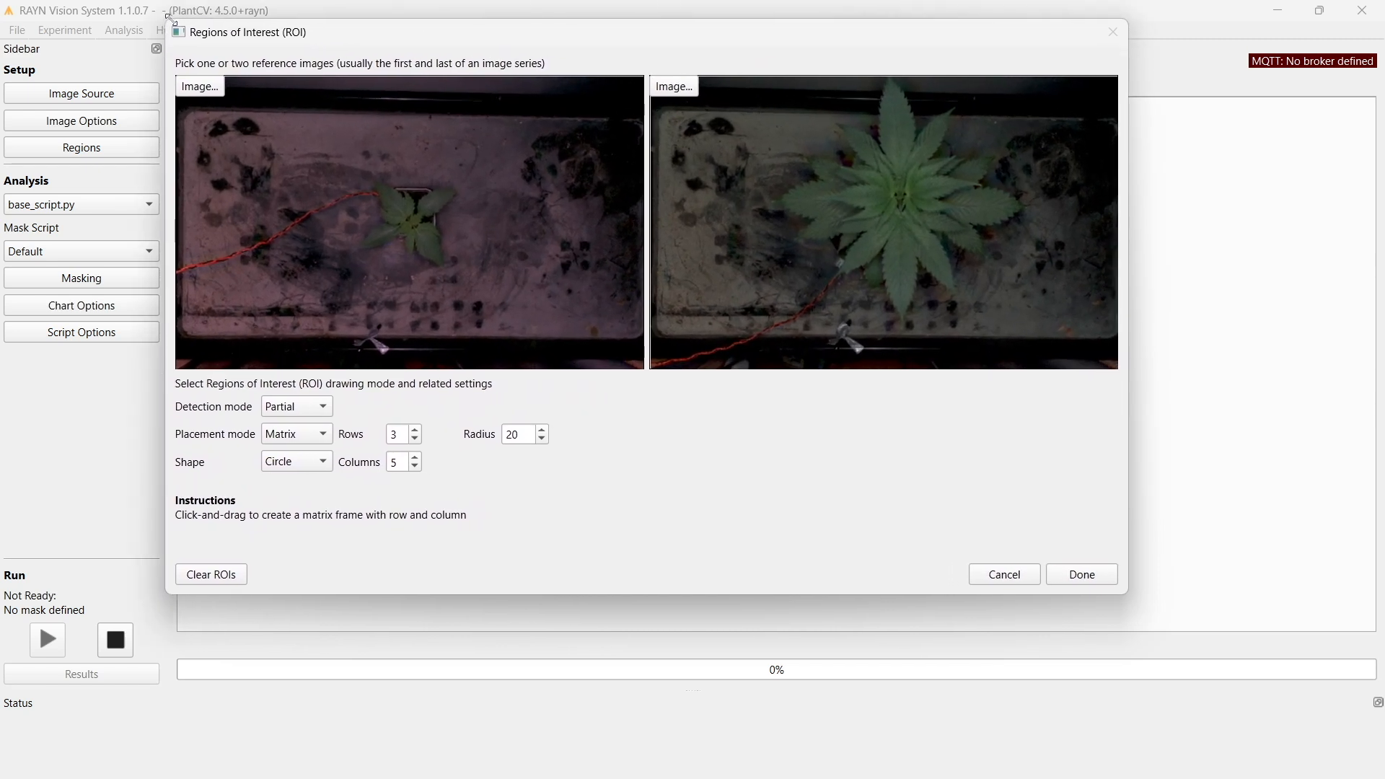
{"action": "left_click_drag", "start_coordinate": [1124, 596], "coordinate": [1352, 690]}
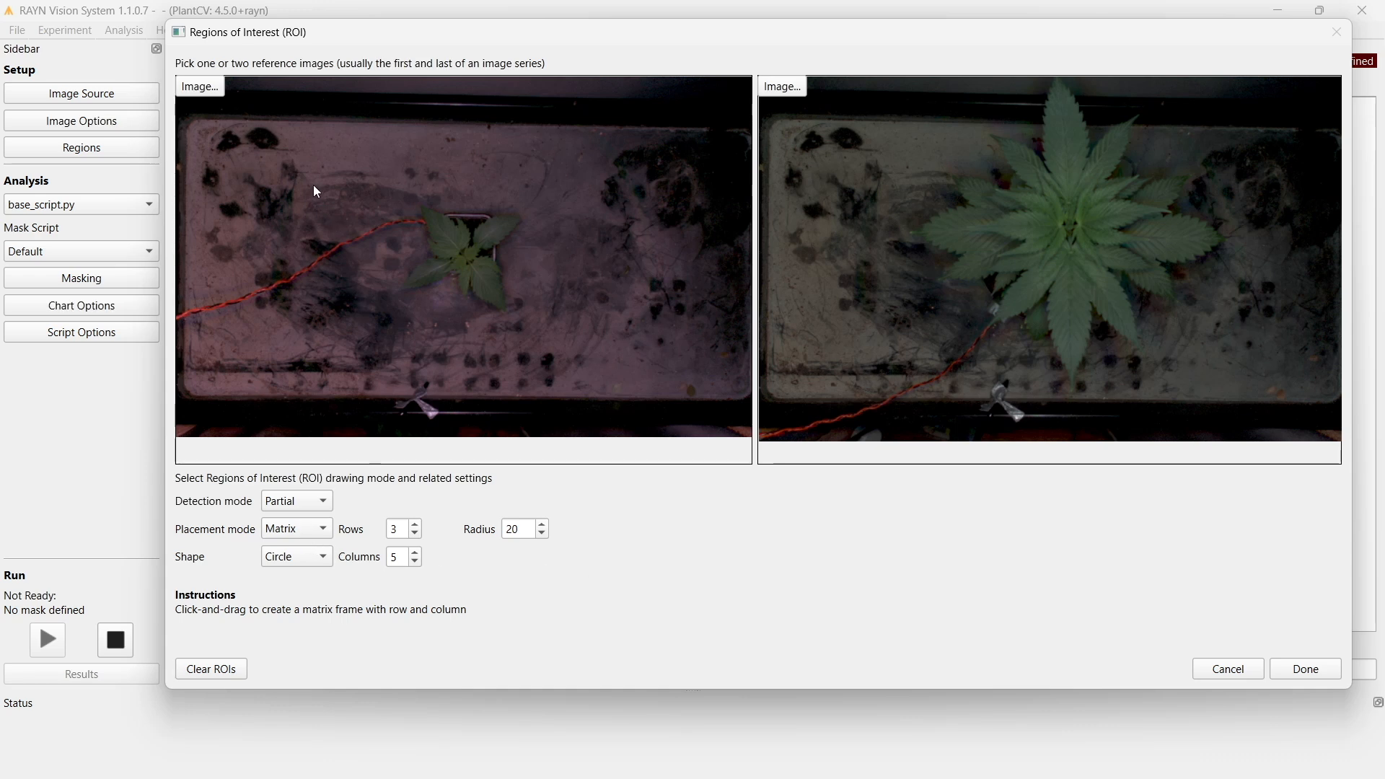
Draw a matrix of circular regions across the first reference image and set it to 4 rows and 4 columns.
{"action": "left_click_drag", "start_coordinate": [313, 185], "coordinate": [656, 354]}
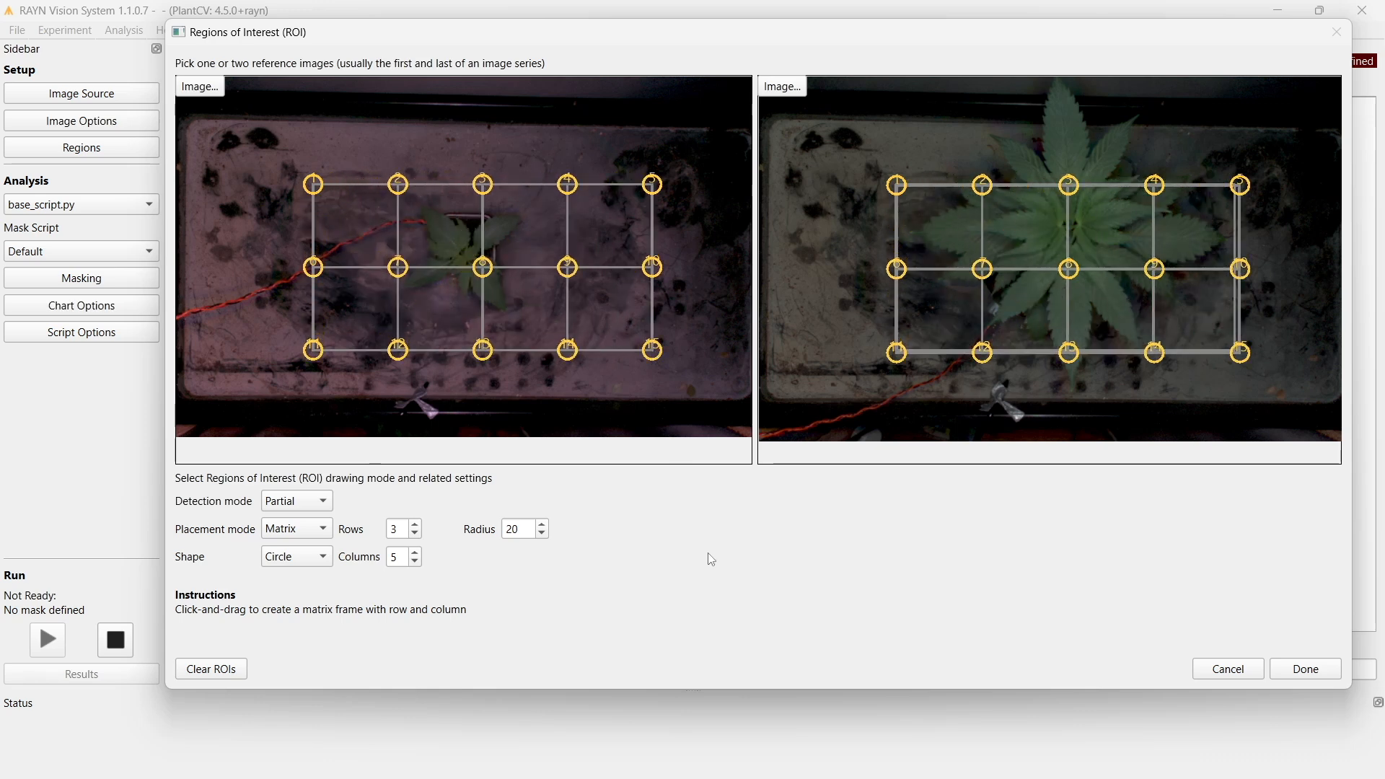
{"action": "left_click", "coordinate": [417, 524]}
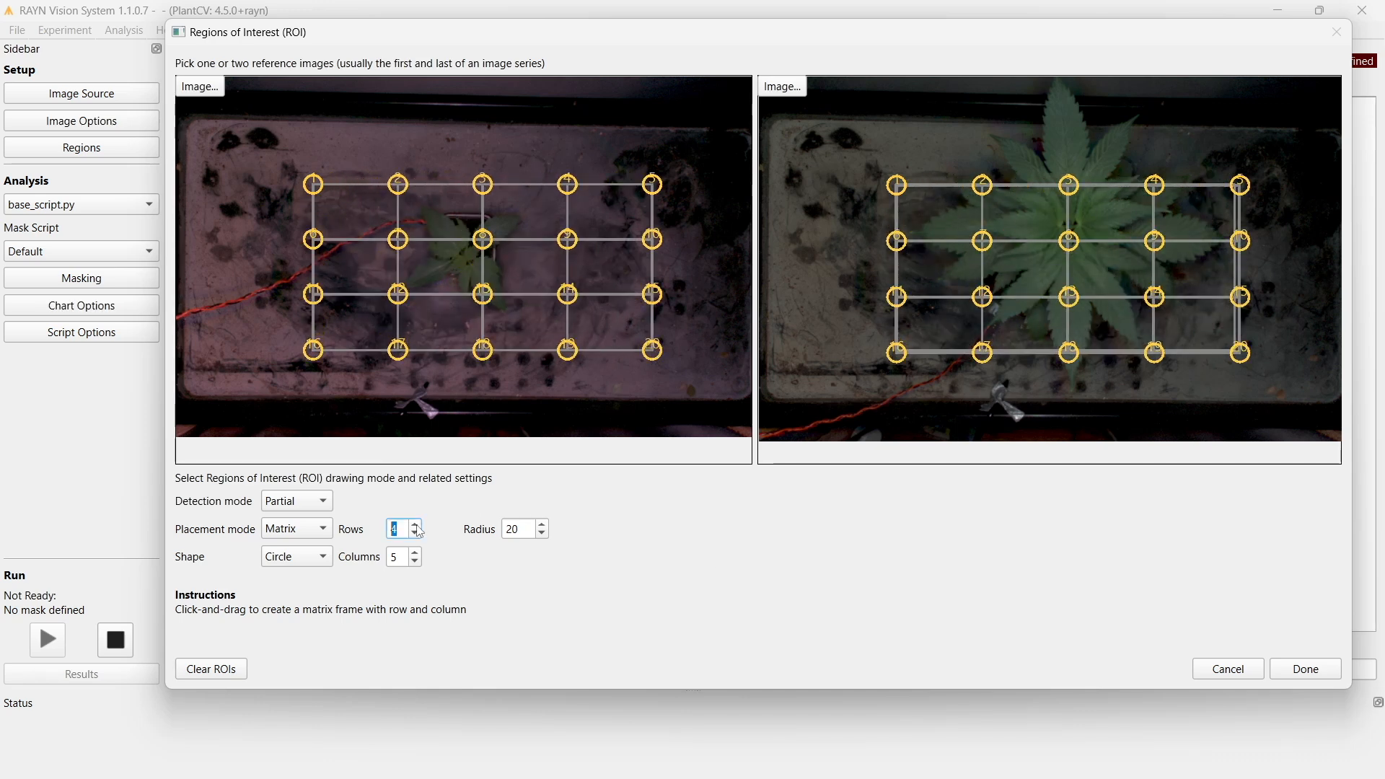
{"action": "left_click", "coordinate": [417, 564]}
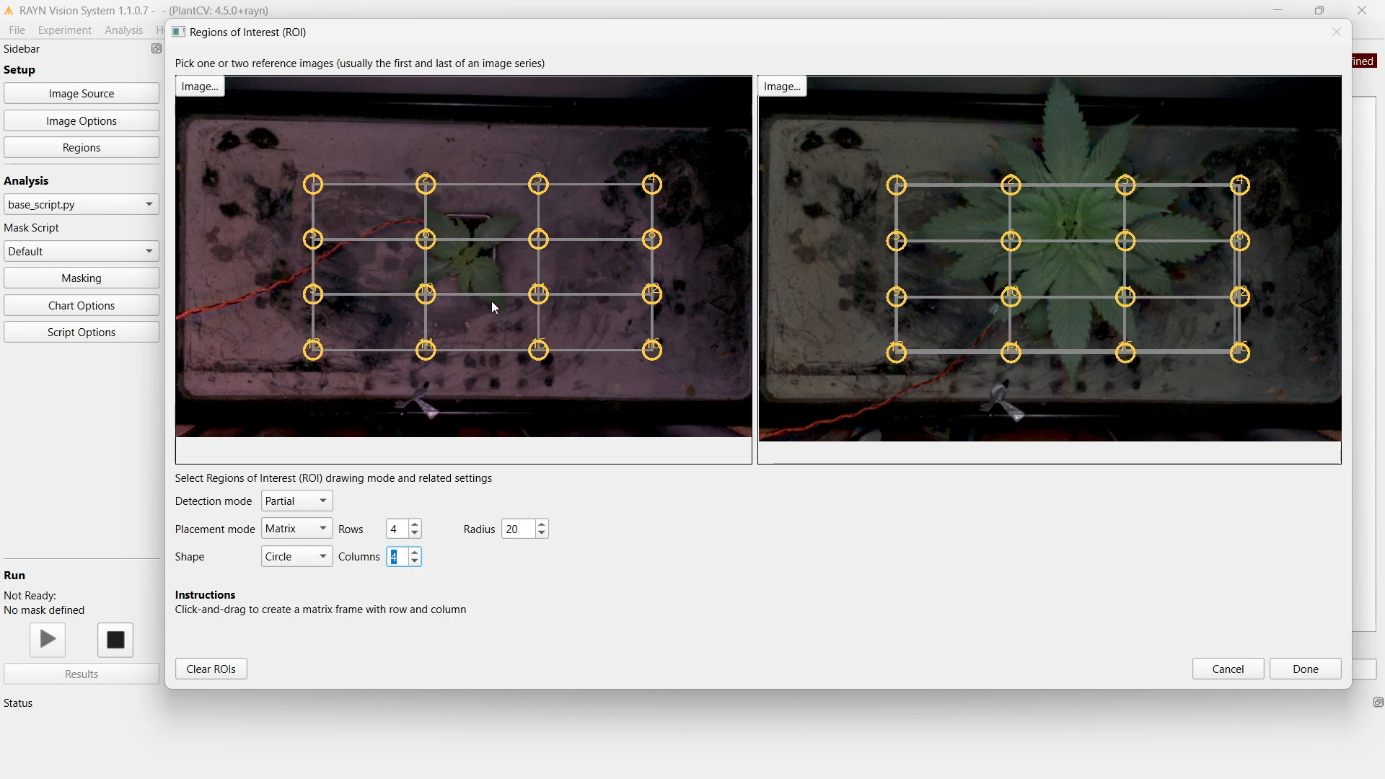
Switch the region placement mode to Individual and clear all existing regions.
{"action": "left_click", "coordinate": [324, 536]}
{"action": "left_click", "coordinate": [305, 558]}
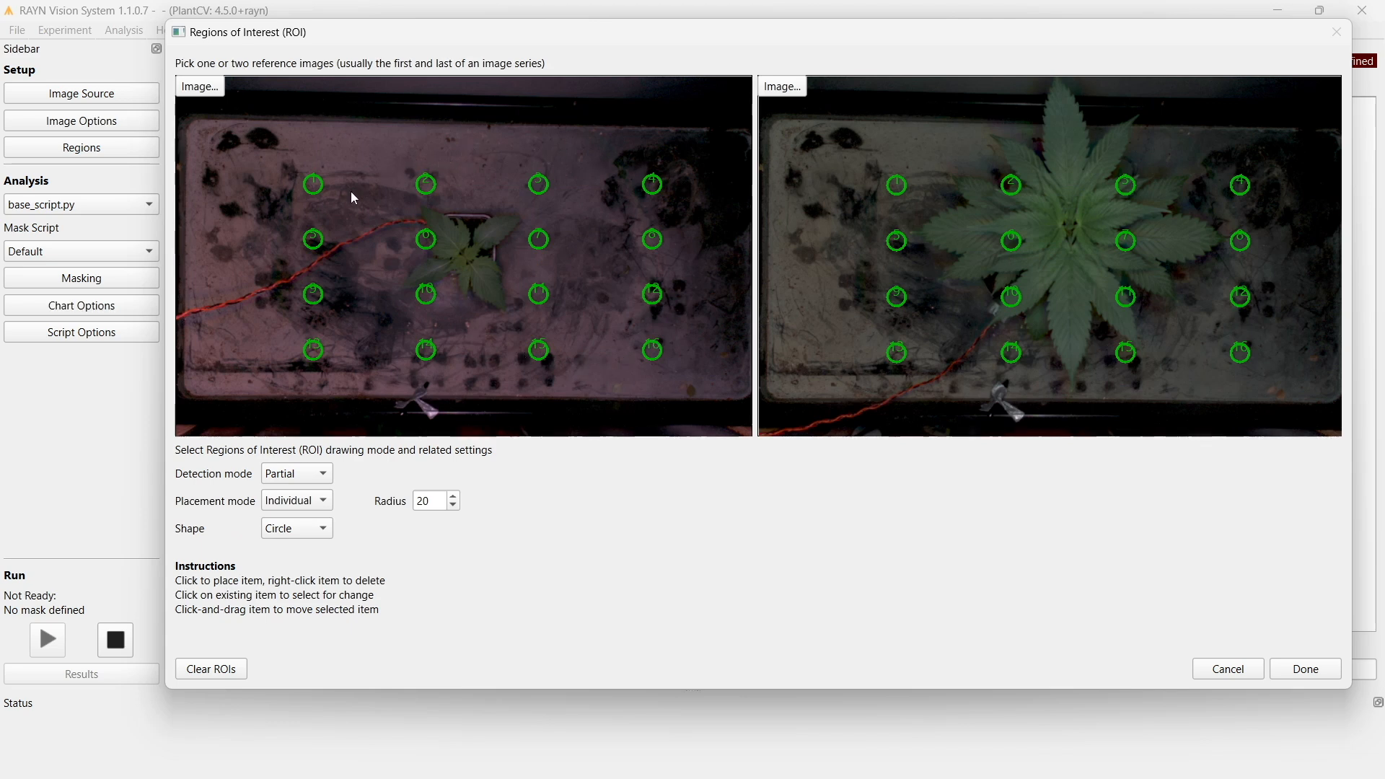
{"action": "left_click", "coordinate": [209, 671]}
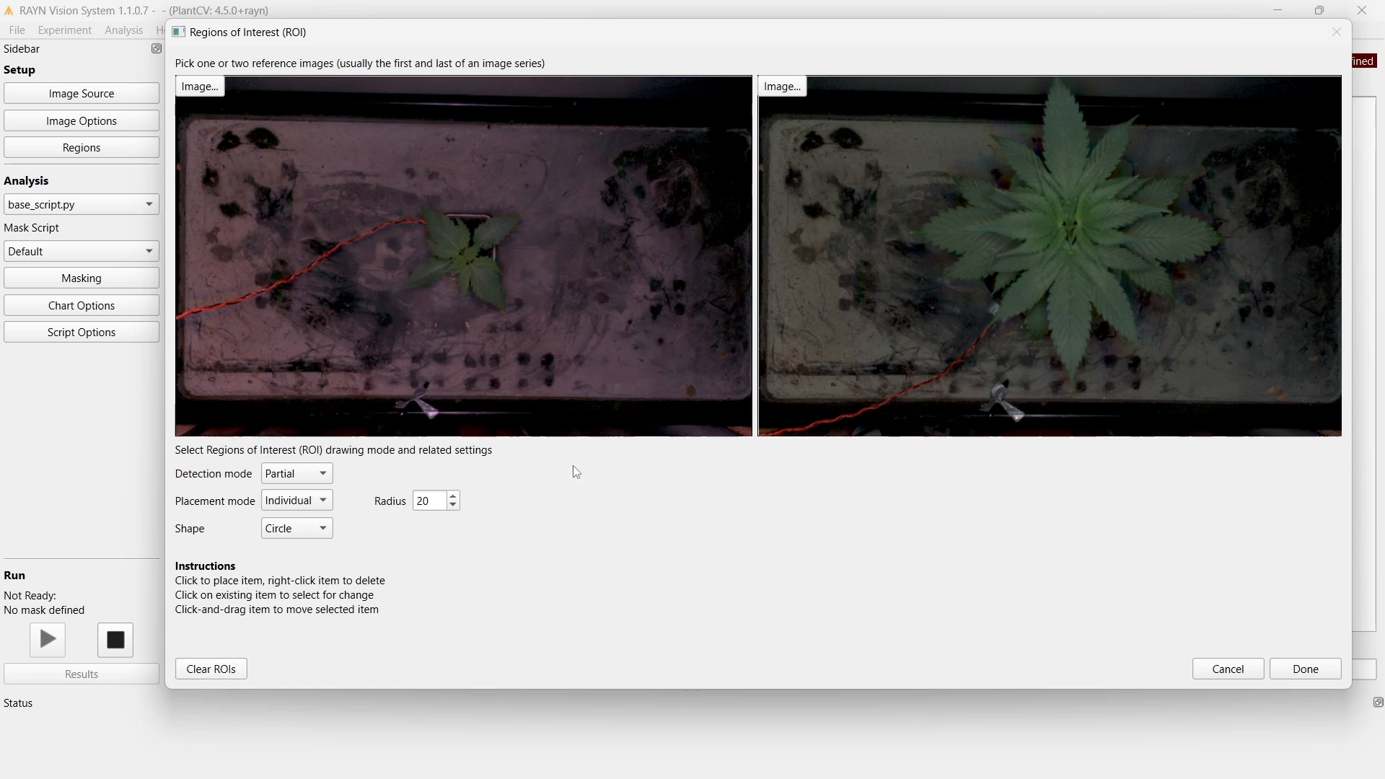
Place one circular region on the small plant, set its radius to 30, and adjust its position to overlap the plant in both images.
{"action": "left_click", "coordinate": [464, 254]}
{"action": "left_click", "coordinate": [454, 497]}
{"action": "left_click", "coordinate": [454, 497]}
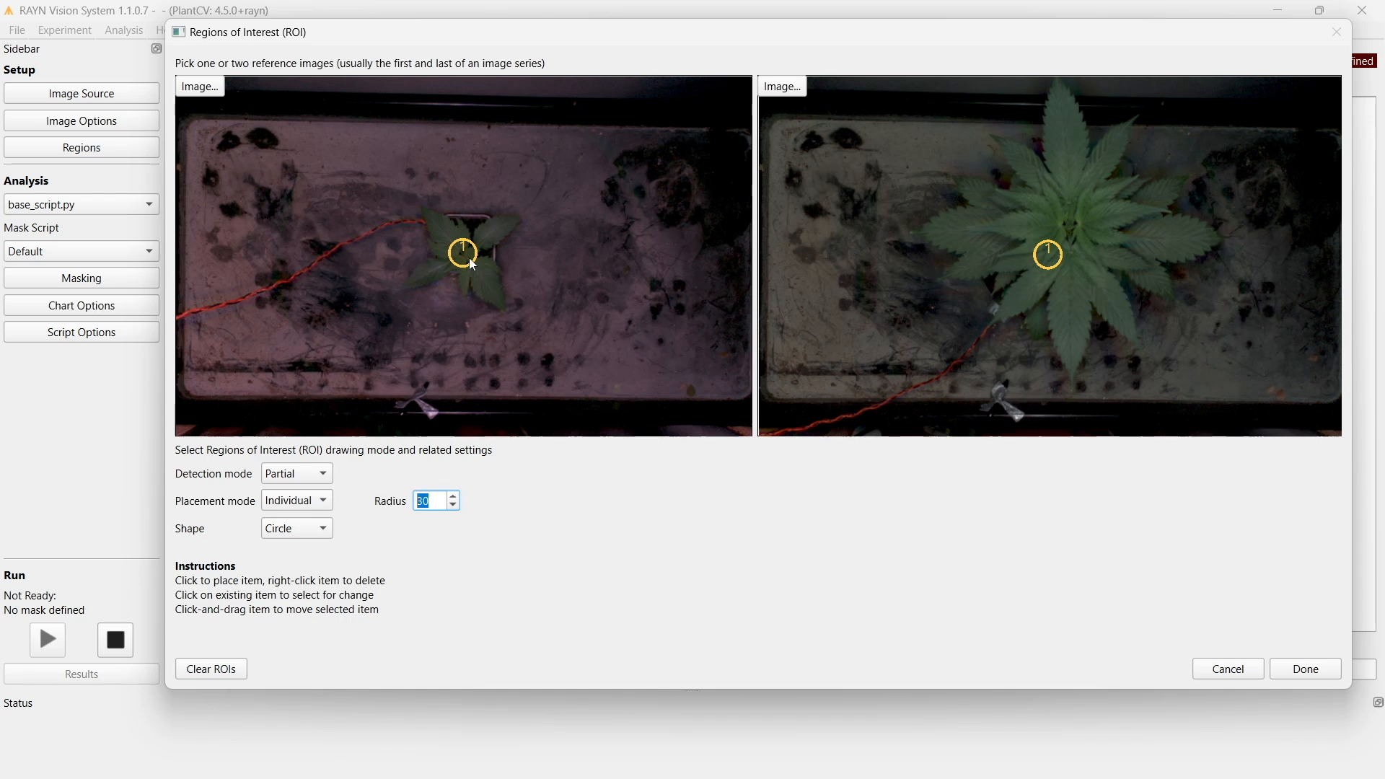
{"action": "mouse_move", "coordinate": [473, 266]}
{"action": "left_mouse_down"}
{"action": "mouse_move", "coordinate": [464, 246]}
{"action": "mouse_move", "coordinate": [464, 262]}
{"action": "left_mouse_up"}
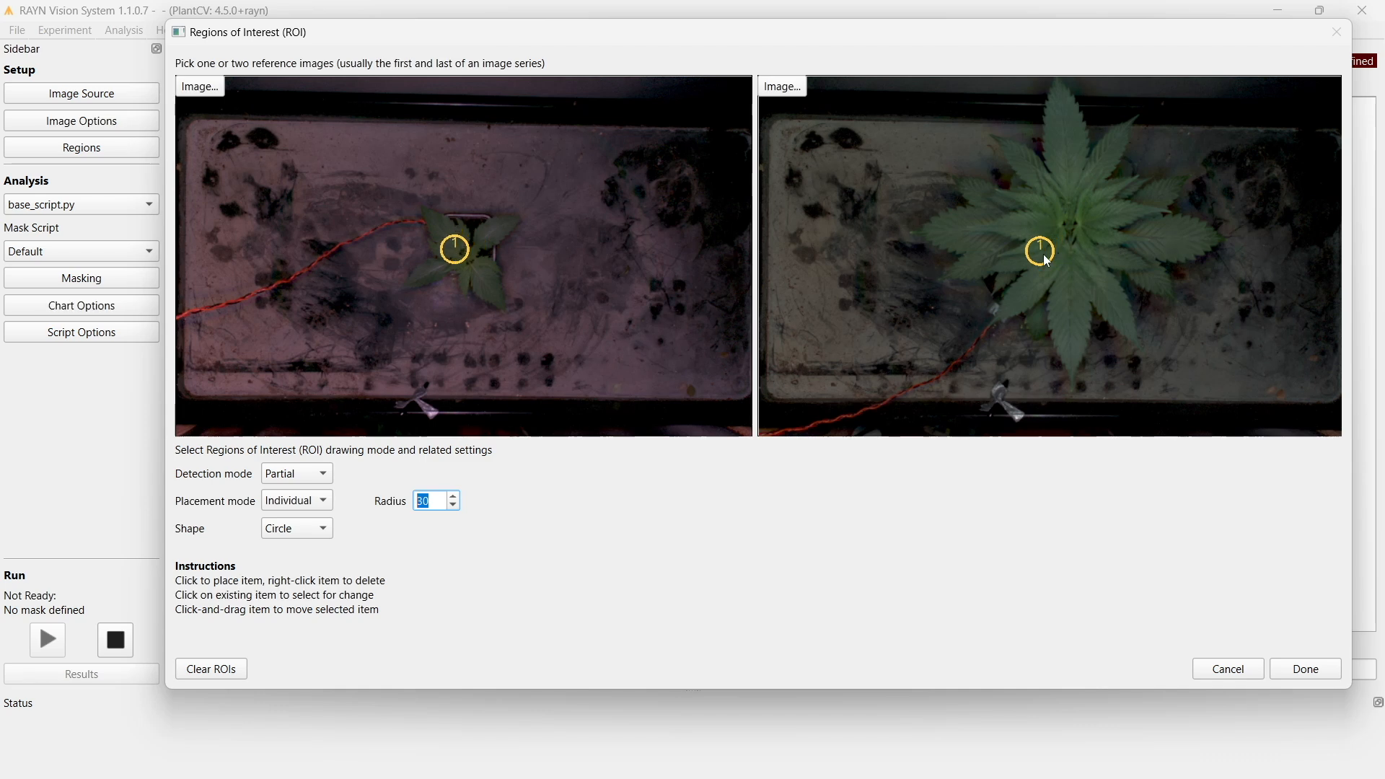
{"action": "left_click_drag", "start_coordinate": [1046, 259], "coordinate": [1069, 255]}
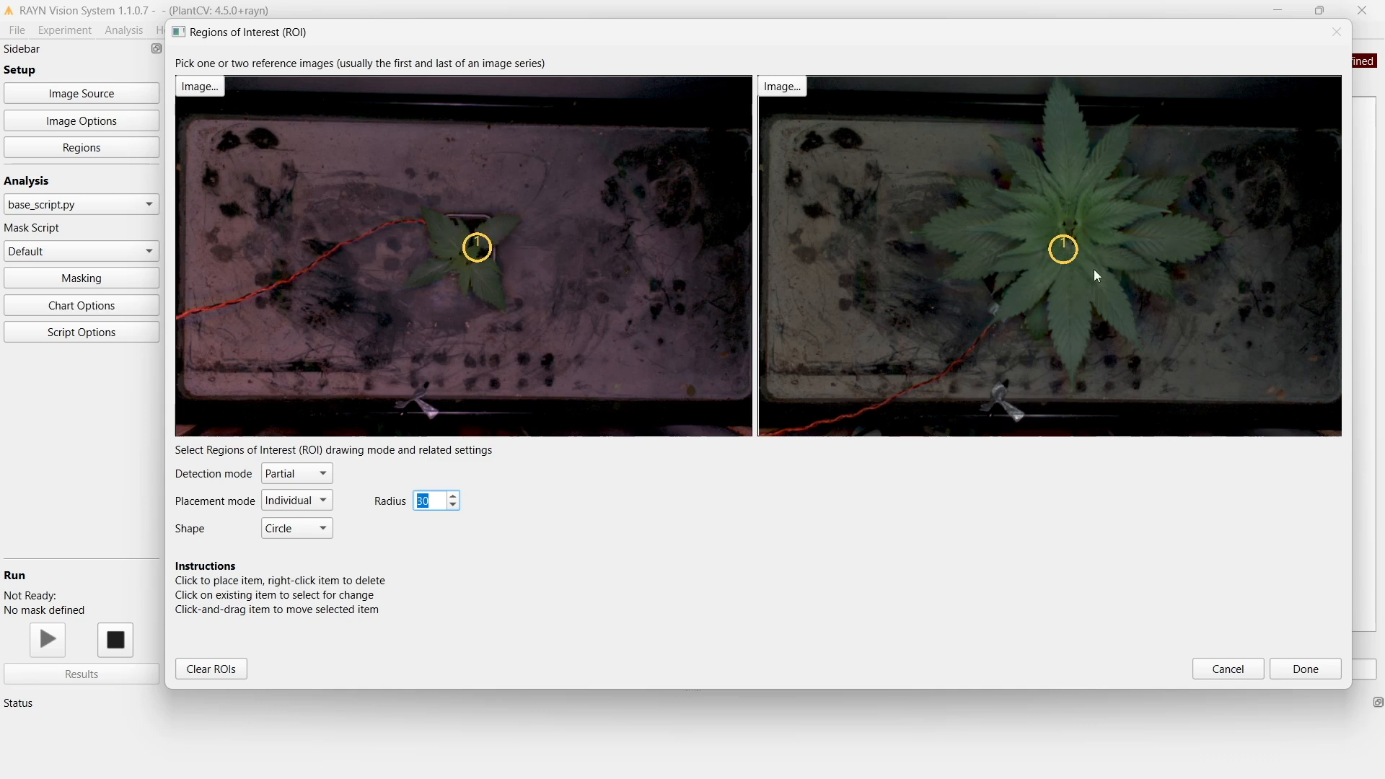
{"action": "left_click_drag", "start_coordinate": [492, 253], "coordinate": [467, 255]}
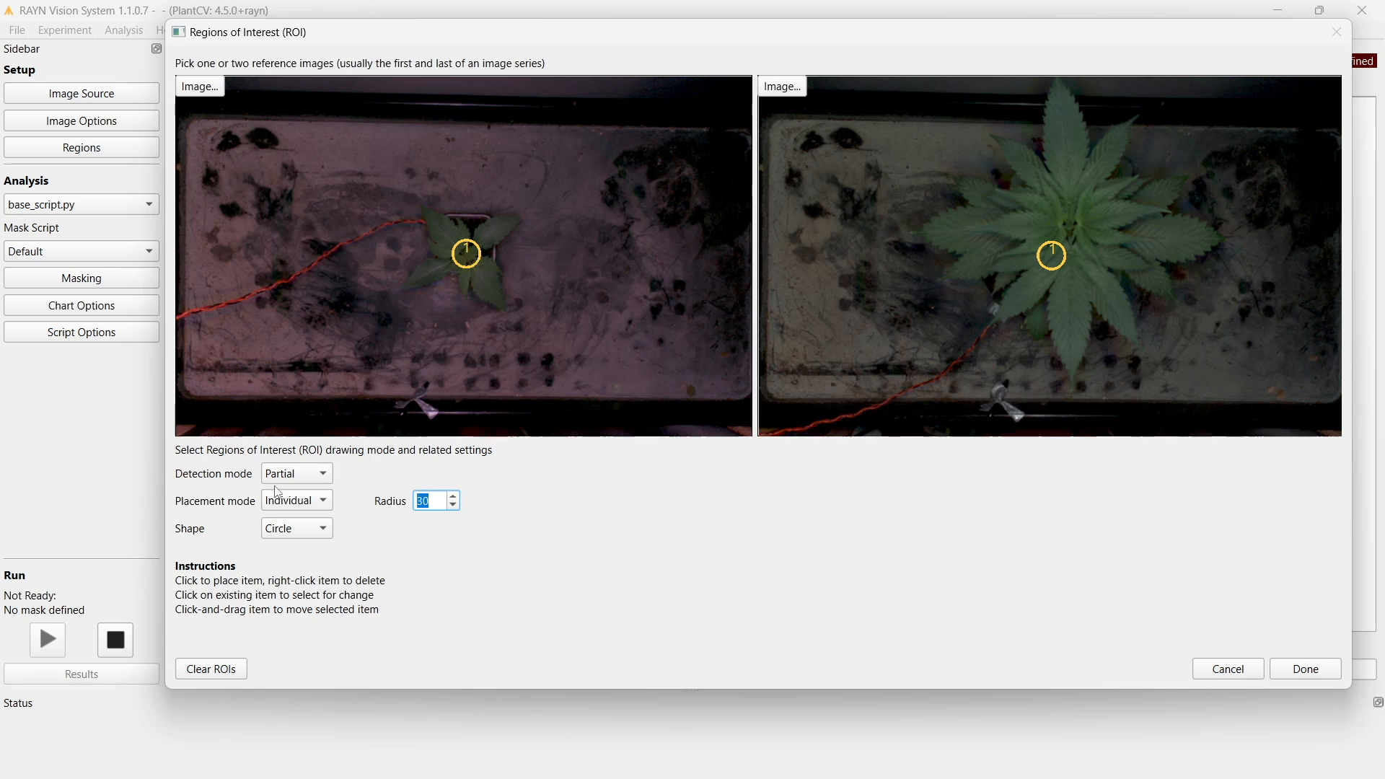
Review the detection mode choices, keep Partial, and accept the region of interest.
{"action": "left_click", "coordinate": [300, 474]}
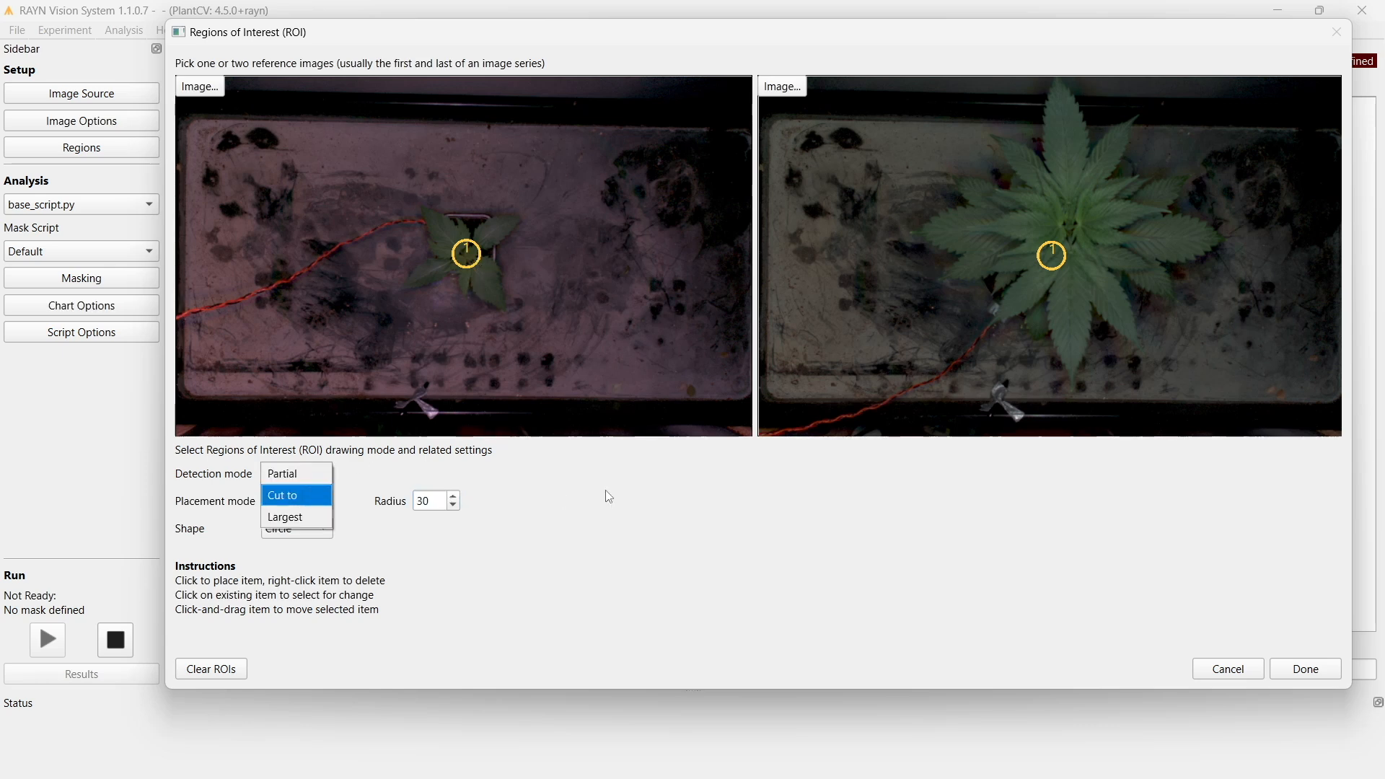
{"action": "left_click", "coordinate": [688, 499]}
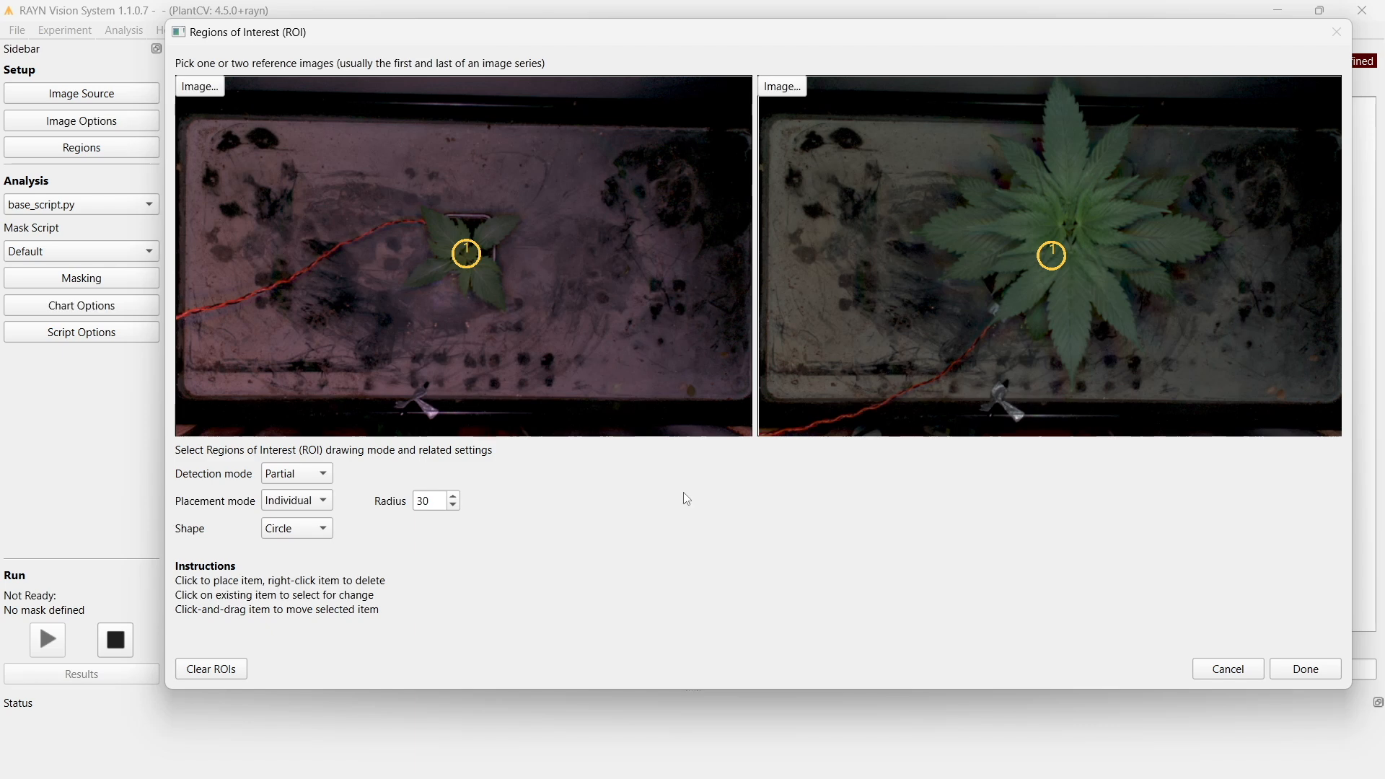
{"action": "left_click", "coordinate": [1308, 671]}
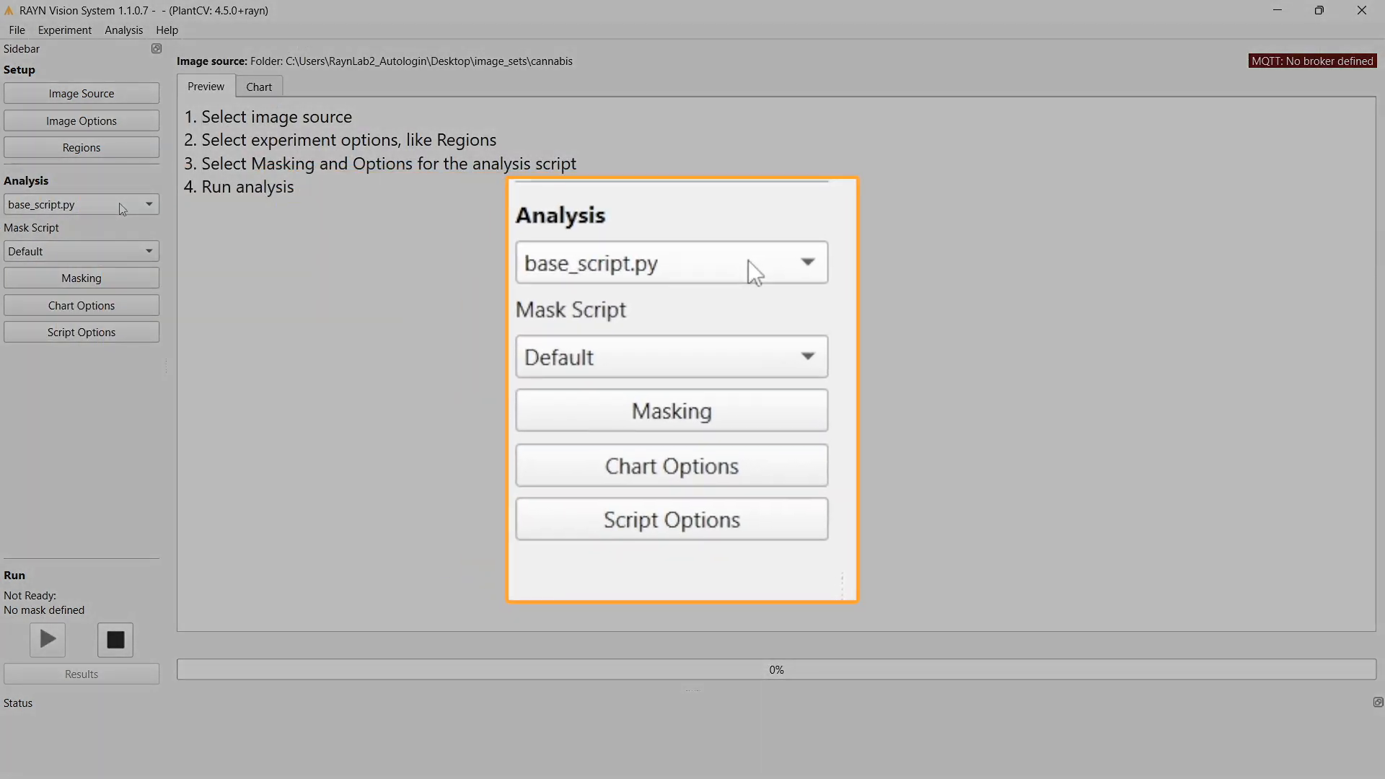
Keep base_script.py as the analysis script and Default as the mask script.
{"action": "left_click", "coordinate": [122, 208]}
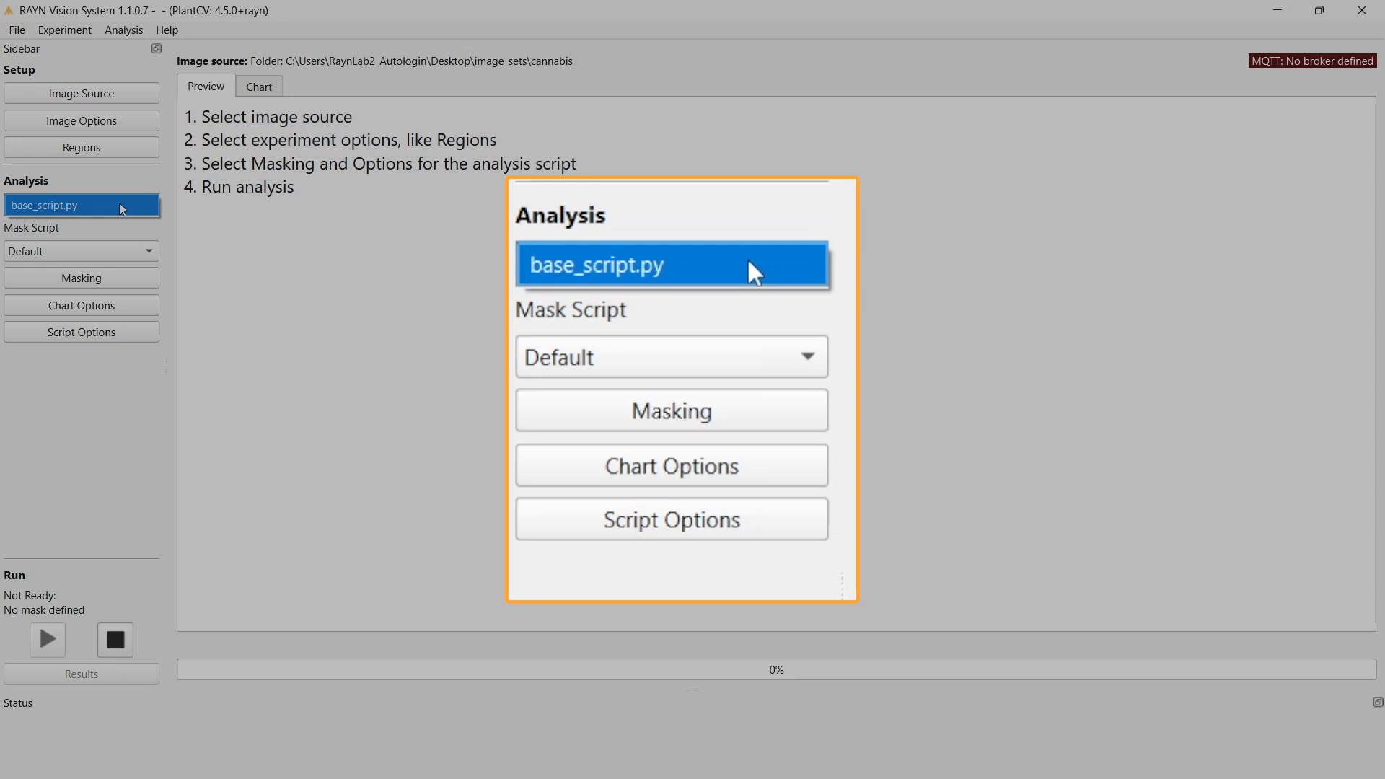
{"action": "left_click", "coordinate": [121, 209]}
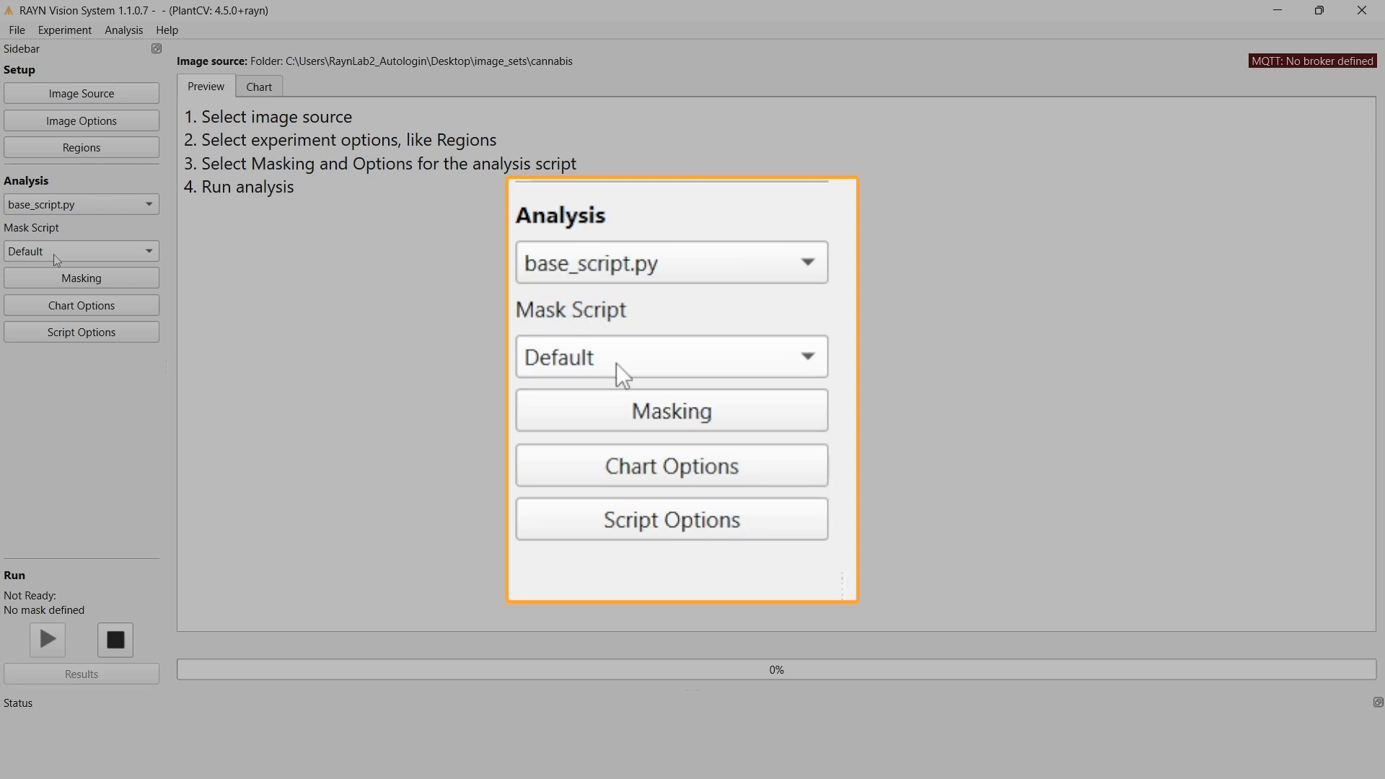
{"action": "left_click", "coordinate": [119, 258]}
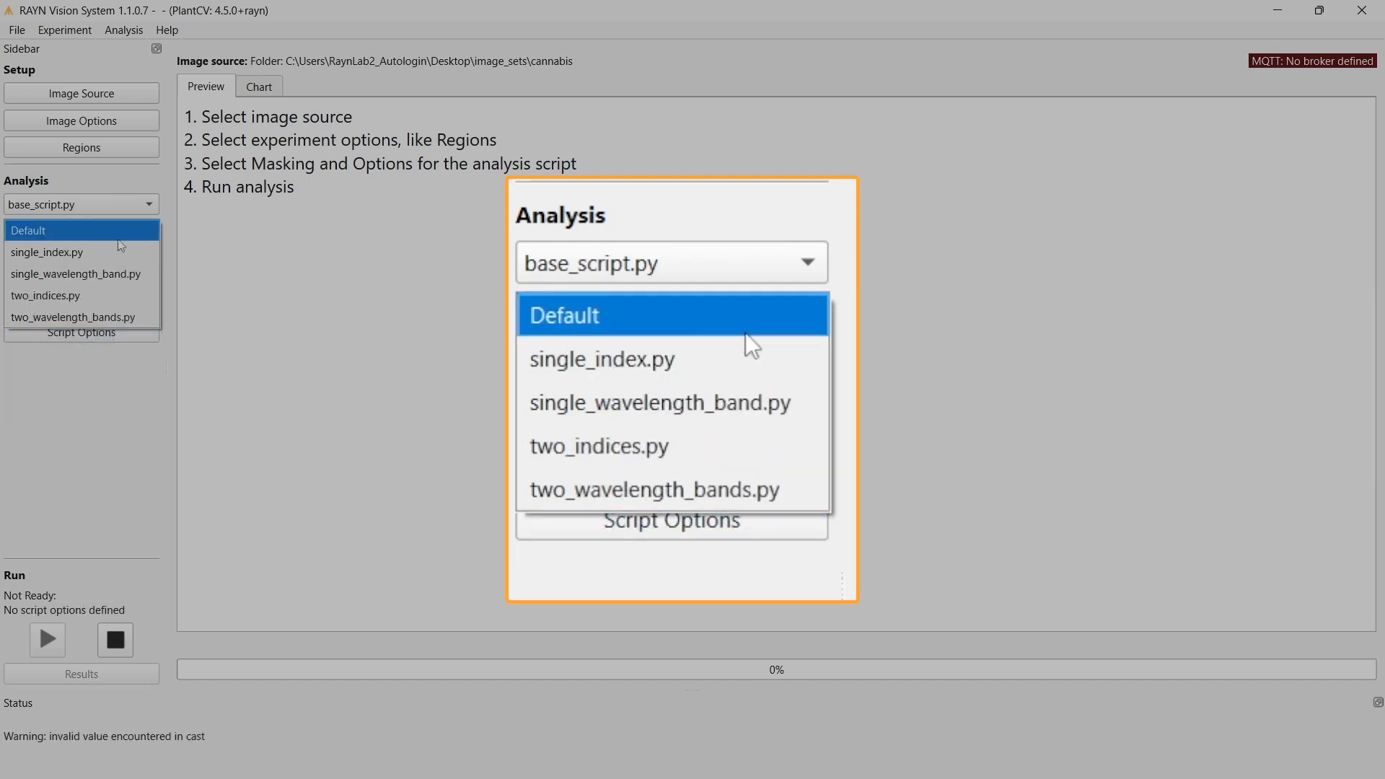
{"action": "left_click", "coordinate": [118, 239]}
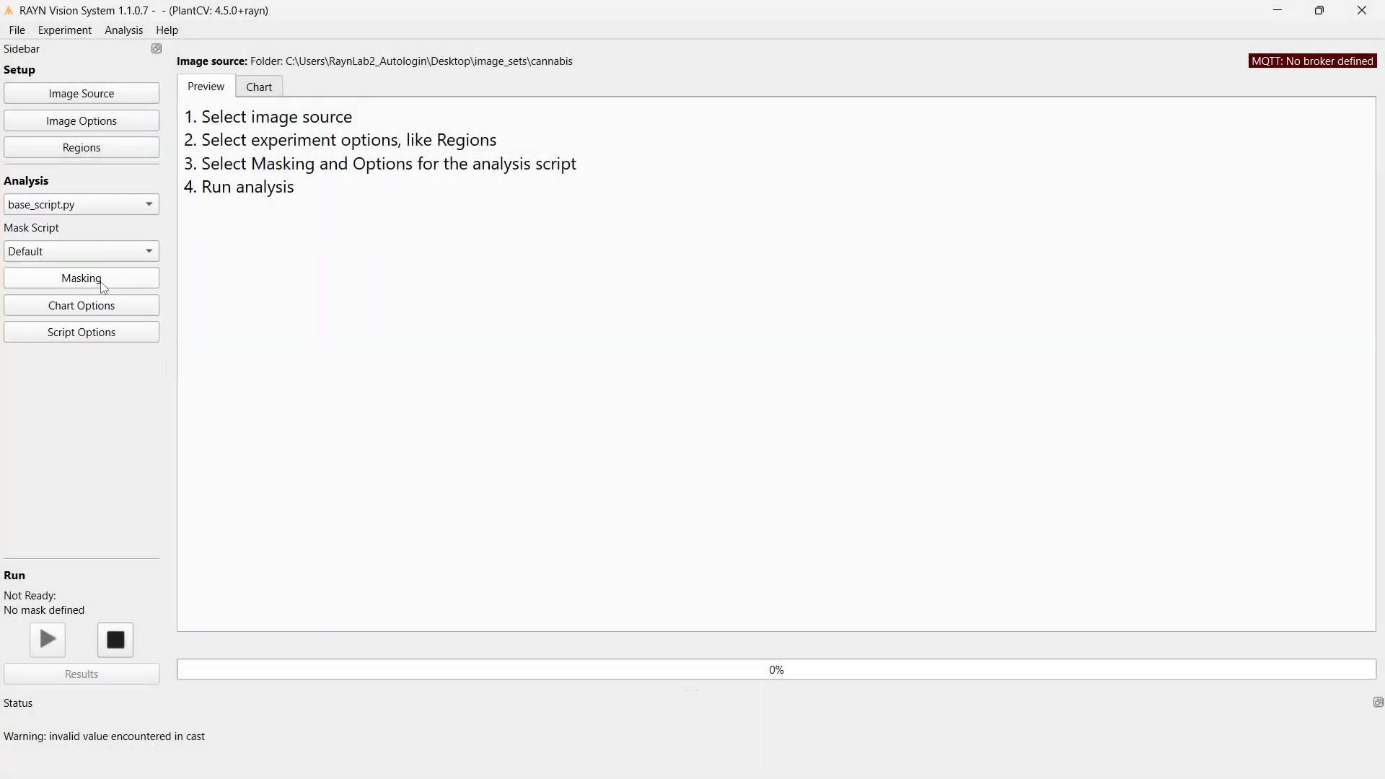
Open the mask settings, enlarge the dialog, and set the mask wavelength to 740.
{"action": "left_click", "coordinate": [103, 286]}
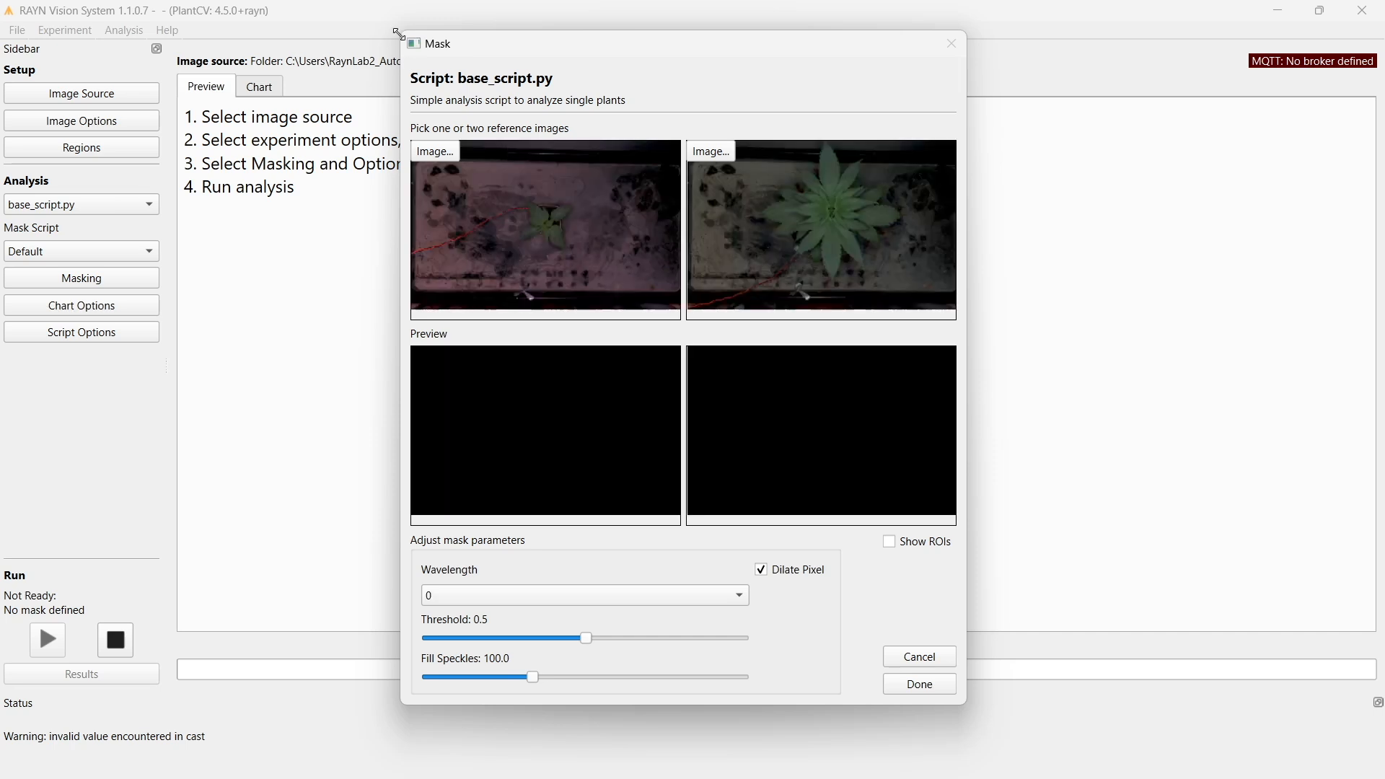
{"action": "left_click_drag", "start_coordinate": [396, 29], "coordinate": [263, 3]}
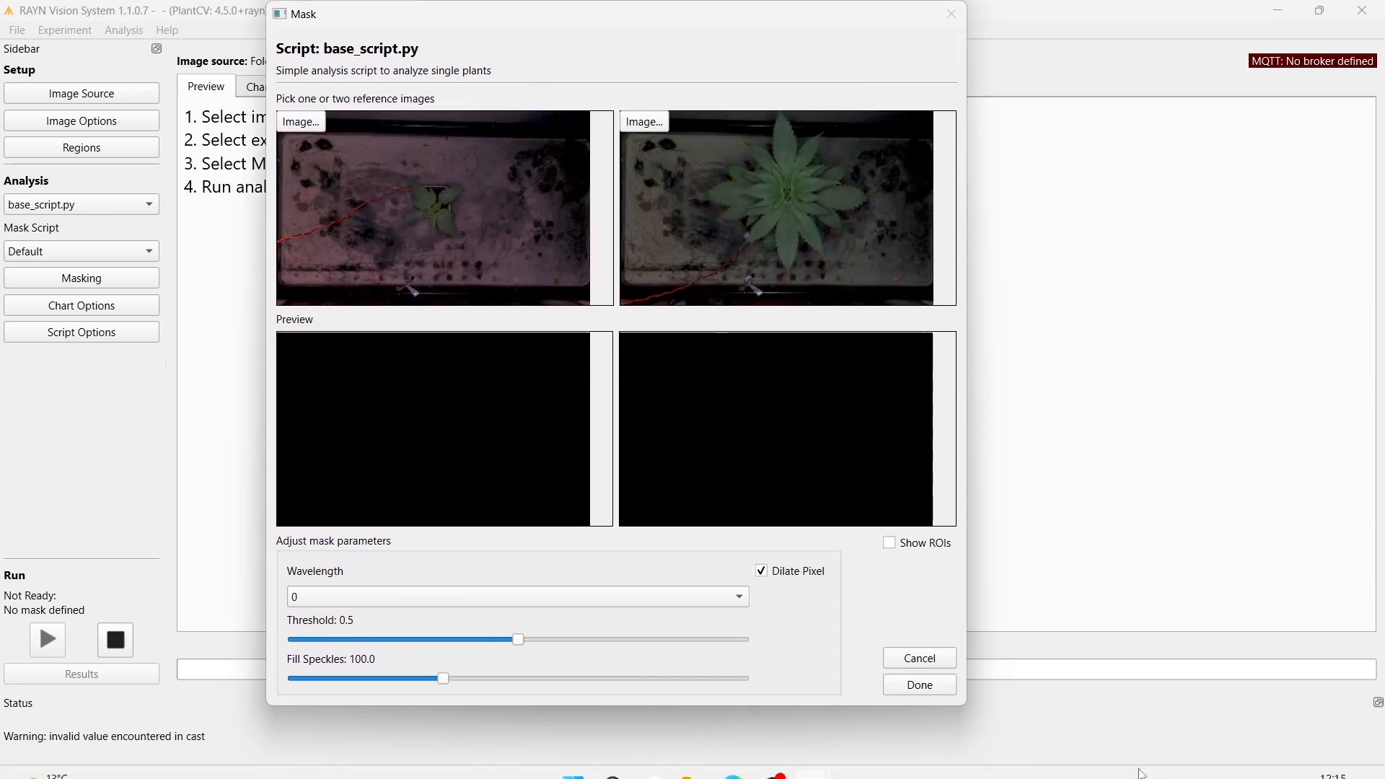
{"action": "left_click_drag", "start_coordinate": [967, 697], "coordinate": [1115, 762]}
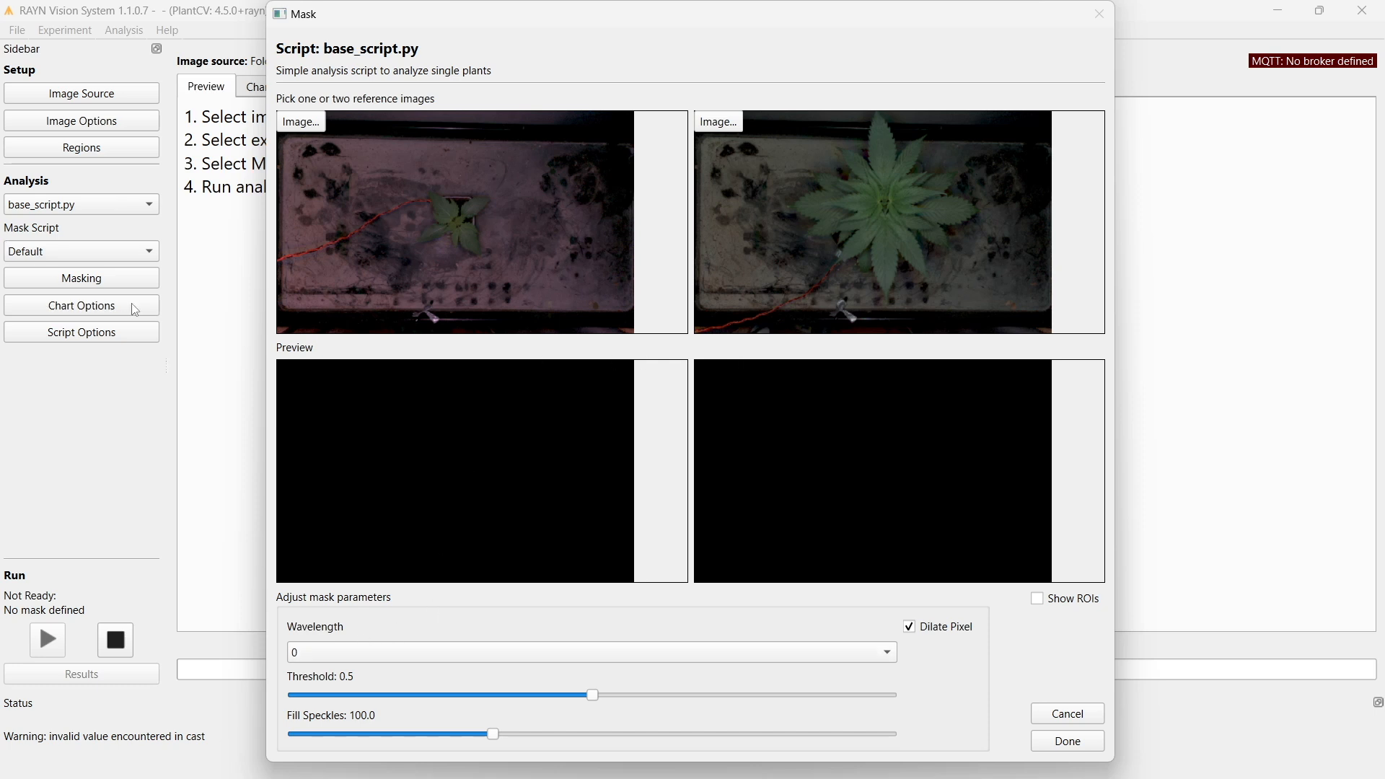
{"action": "left_click", "coordinate": [394, 658]}
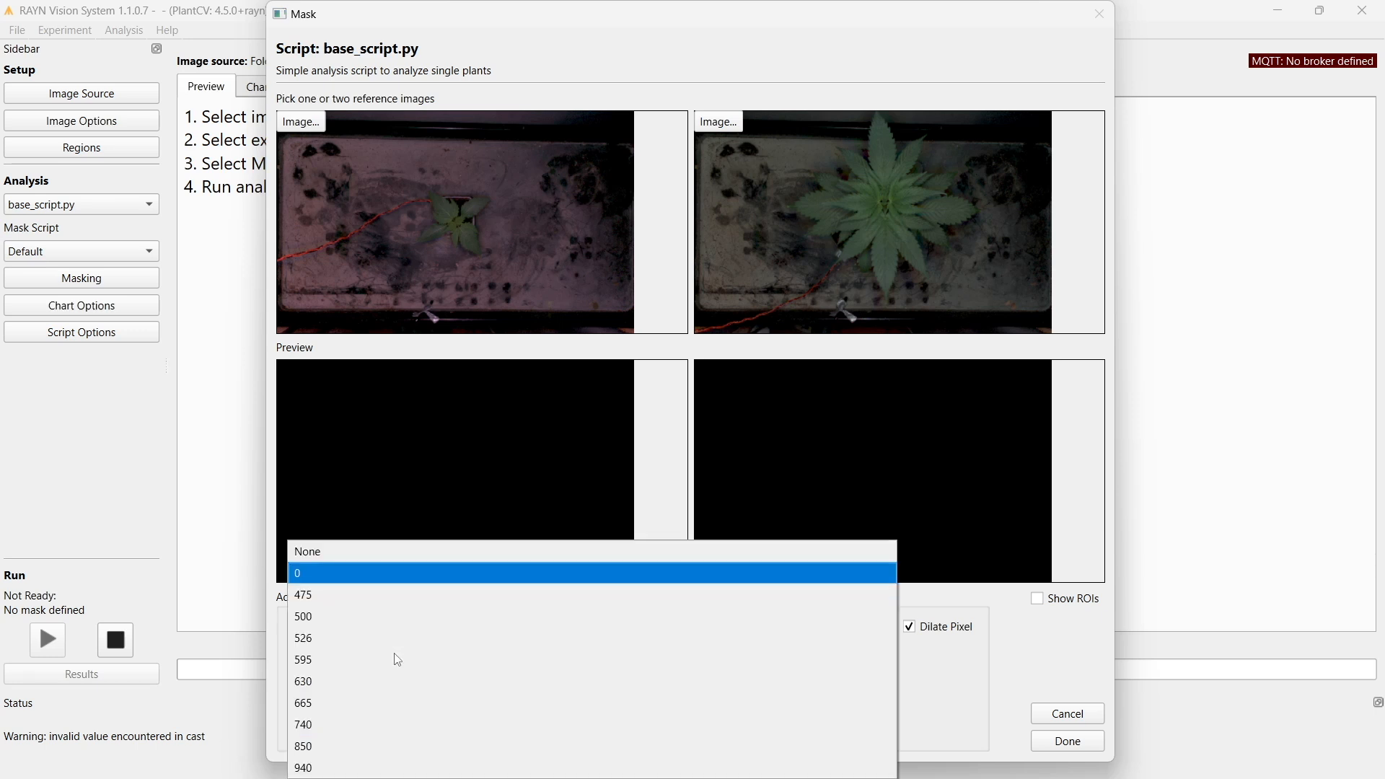
{"action": "left_click", "coordinate": [376, 726]}
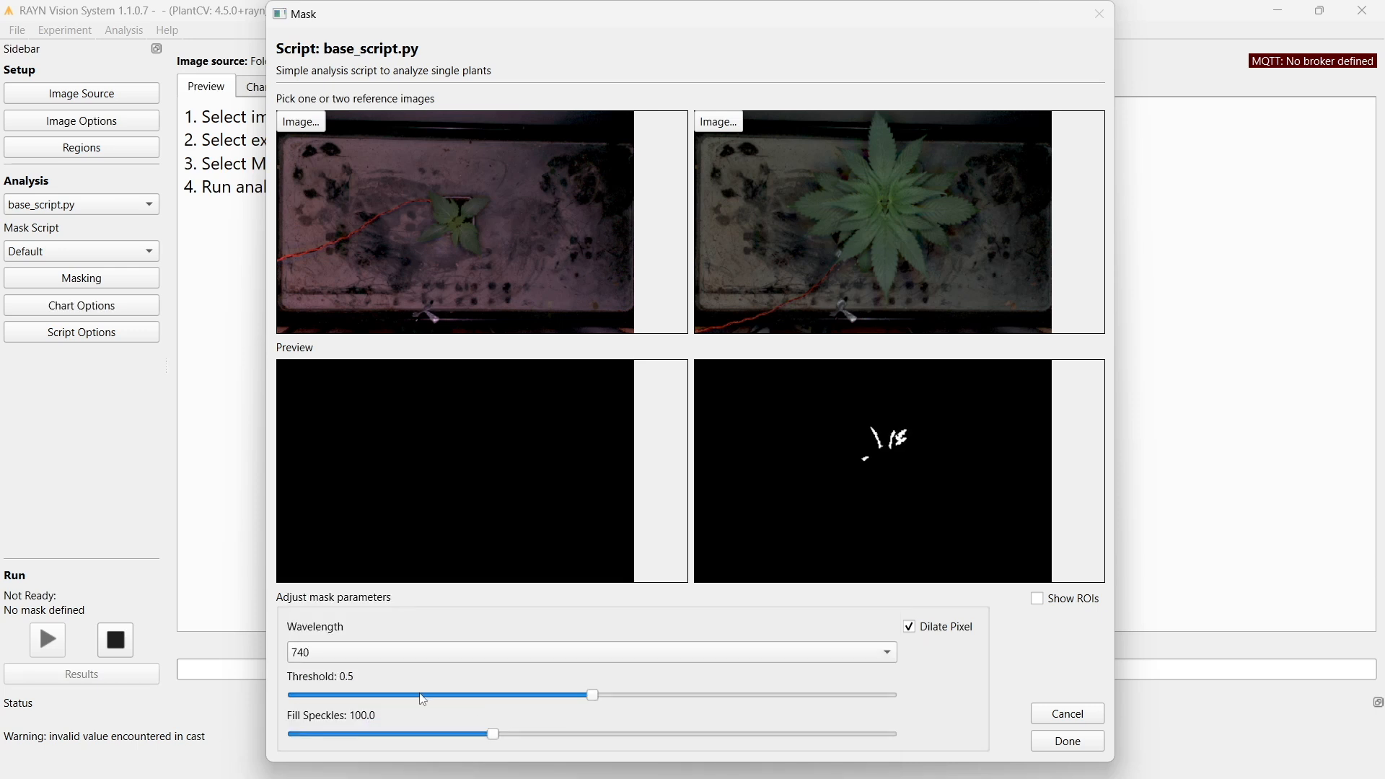
Lower the mask threshold to 0.116 and show the ROIs on the mask previews.
{"action": "left_click_drag", "start_coordinate": [593, 697], "coordinate": [459, 696]}
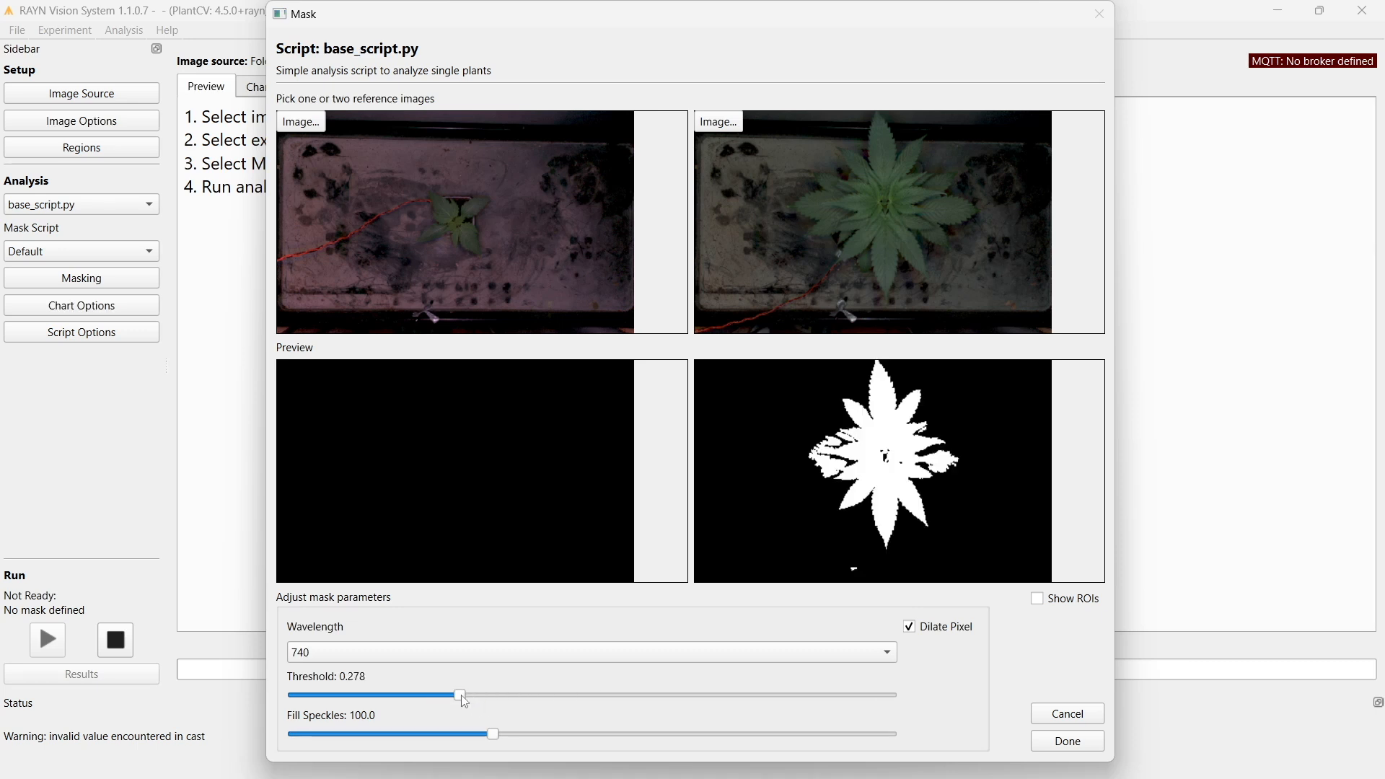
{"action": "left_click_drag", "start_coordinate": [460, 696], "coordinate": [393, 695]}
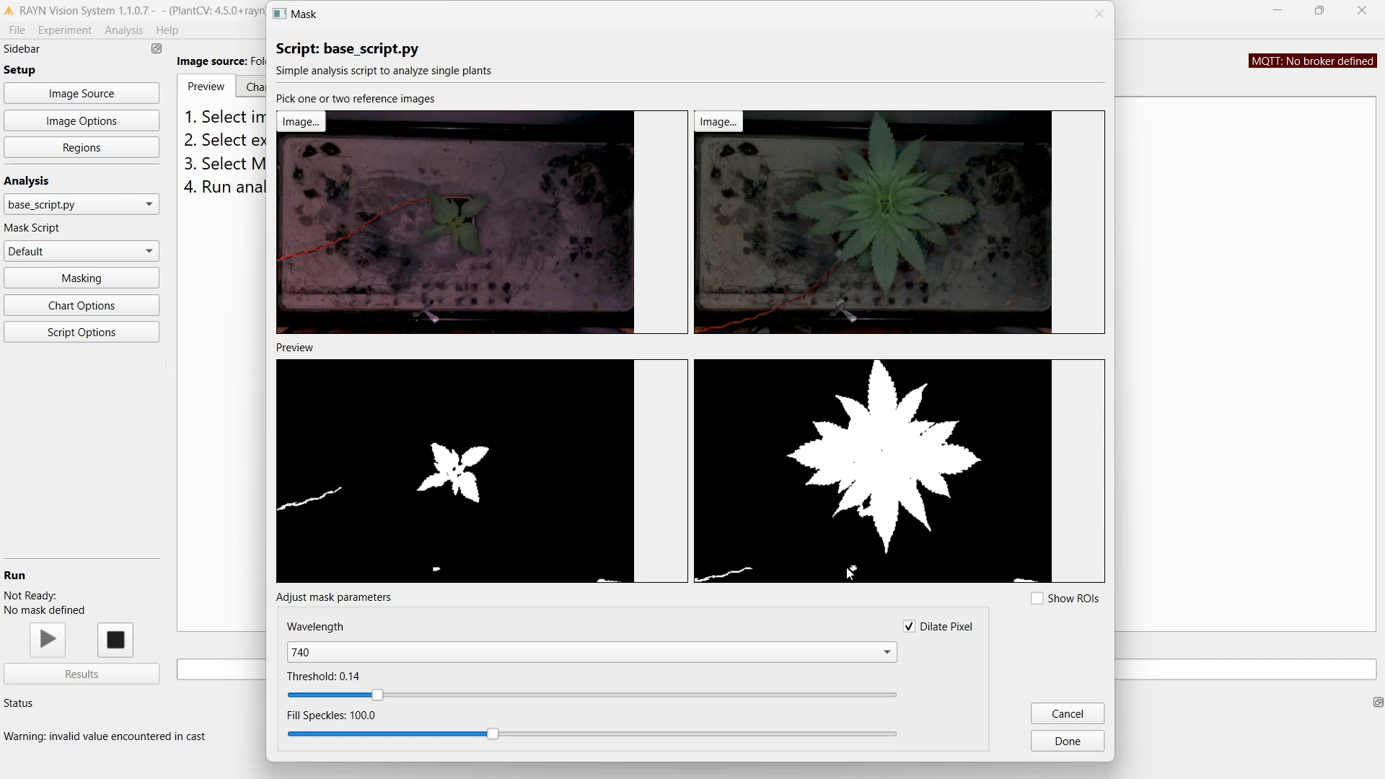
{"action": "left_click", "coordinate": [1039, 600]}
{"action": "left_click_drag", "start_coordinate": [383, 695], "coordinate": [355, 701]}
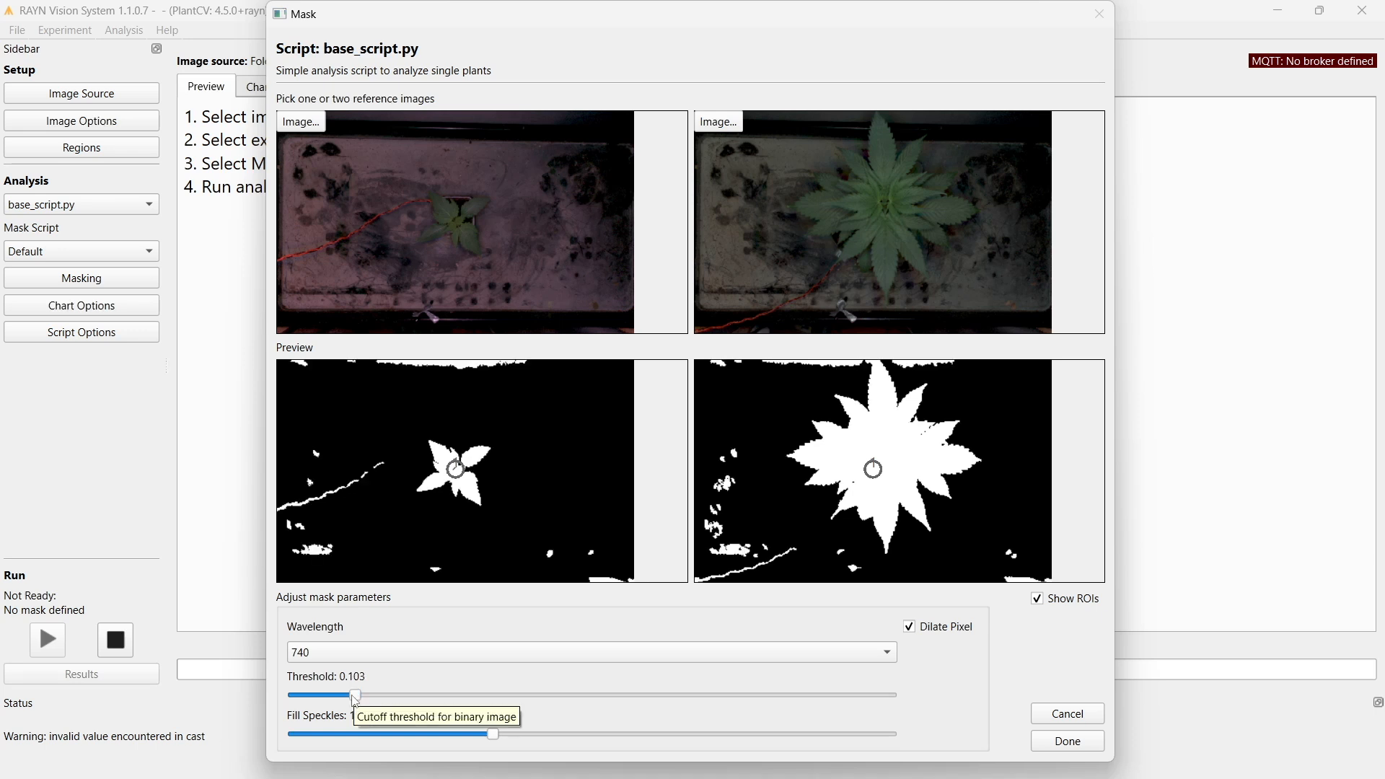
{"action": "left_click_drag", "start_coordinate": [352, 696], "coordinate": [353, 696]}
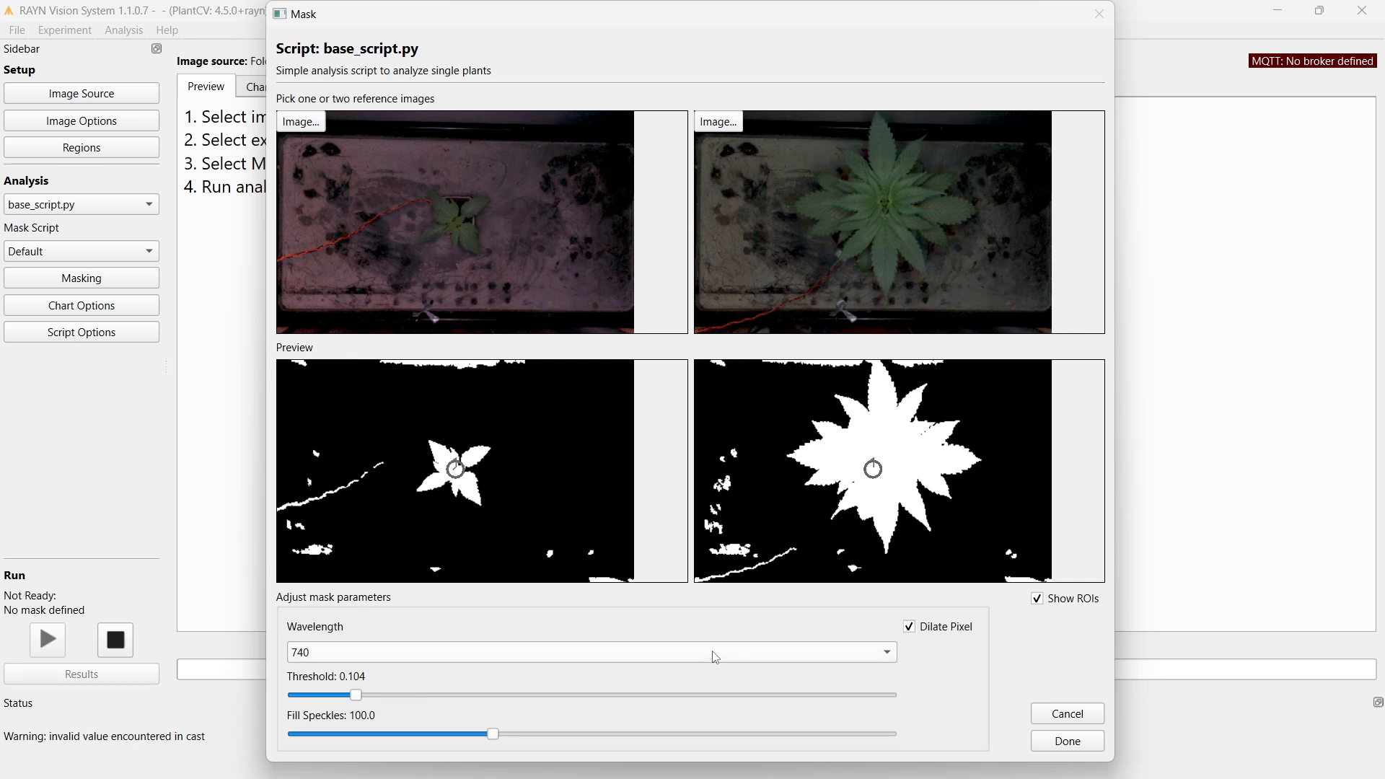
{"action": "left_click", "coordinate": [659, 694]}
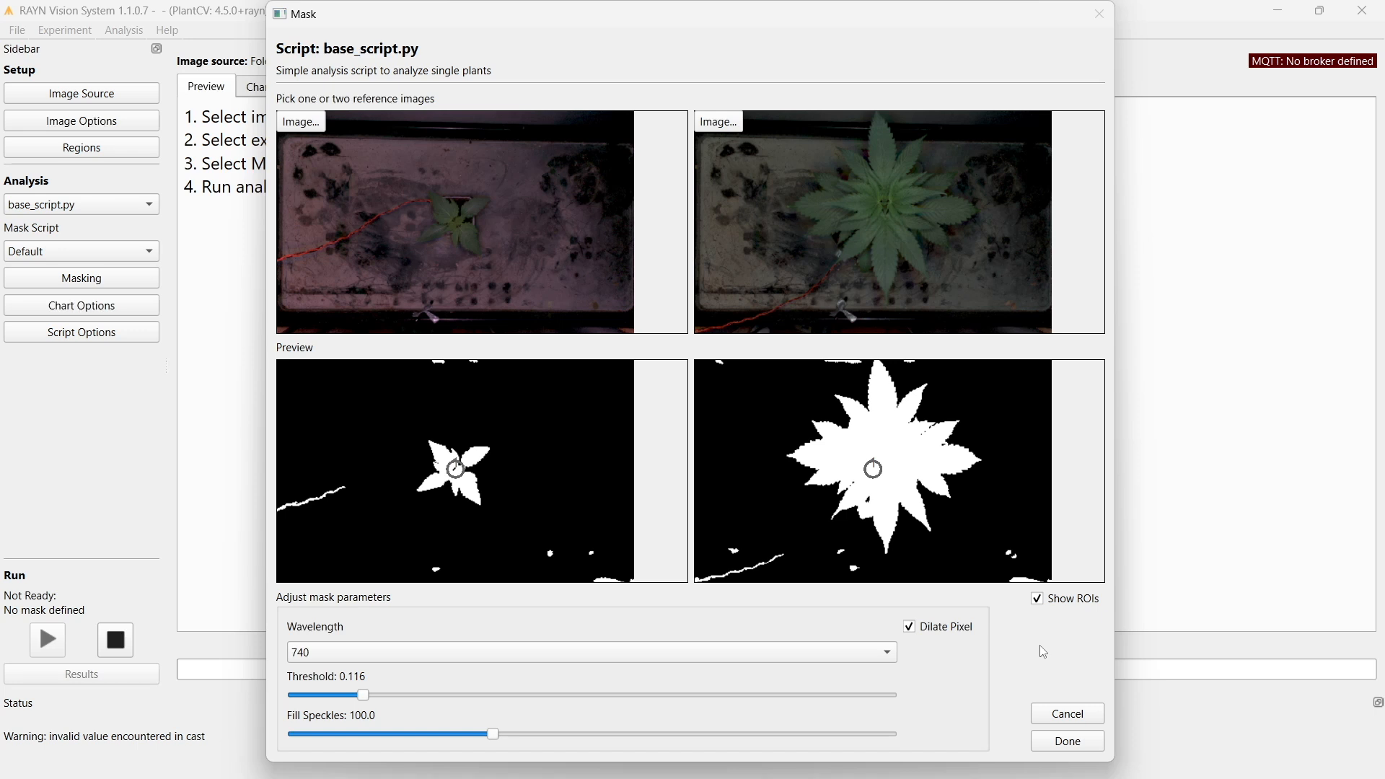
Compare the mask with and without Dilate Pixel, leave dilation off, and accept the mask.
{"action": "left_click", "coordinate": [910, 628]}
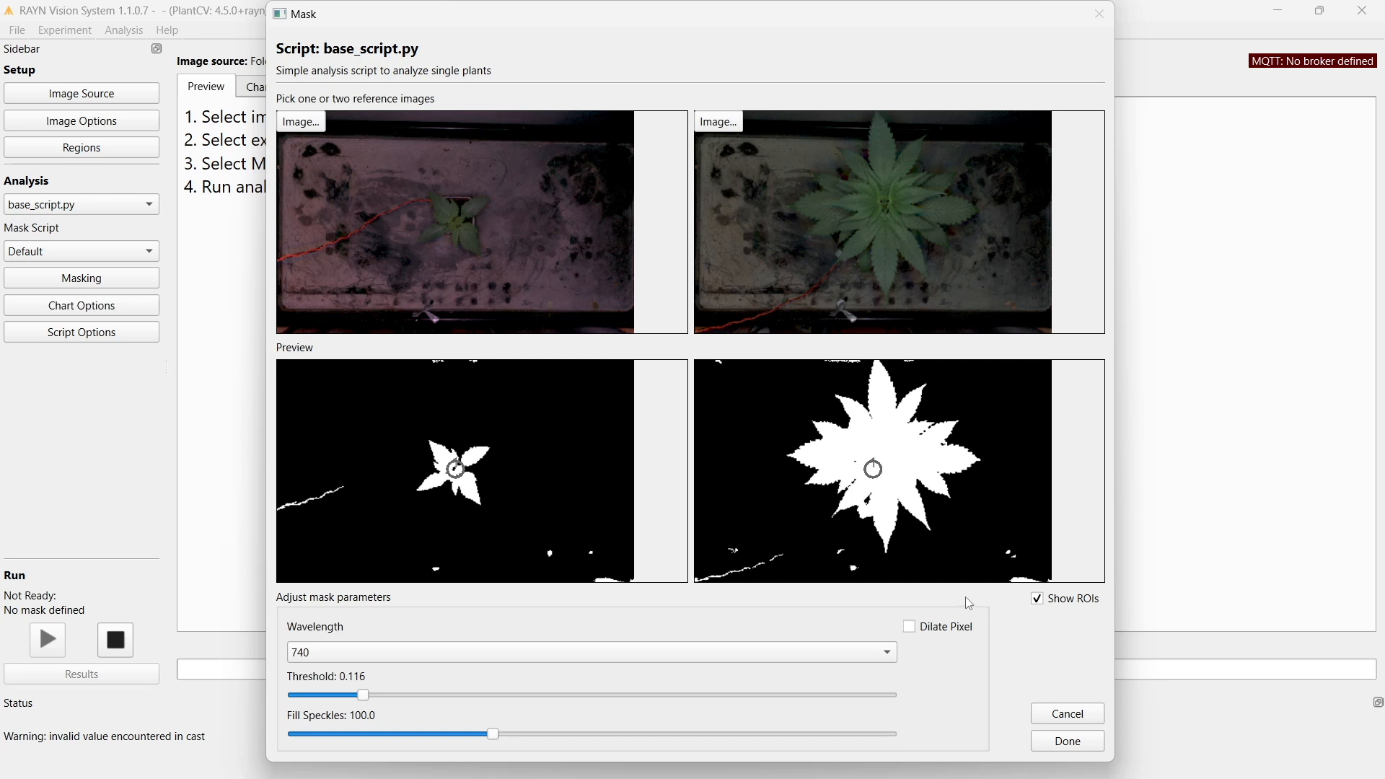
{"action": "left_click", "coordinate": [948, 630]}
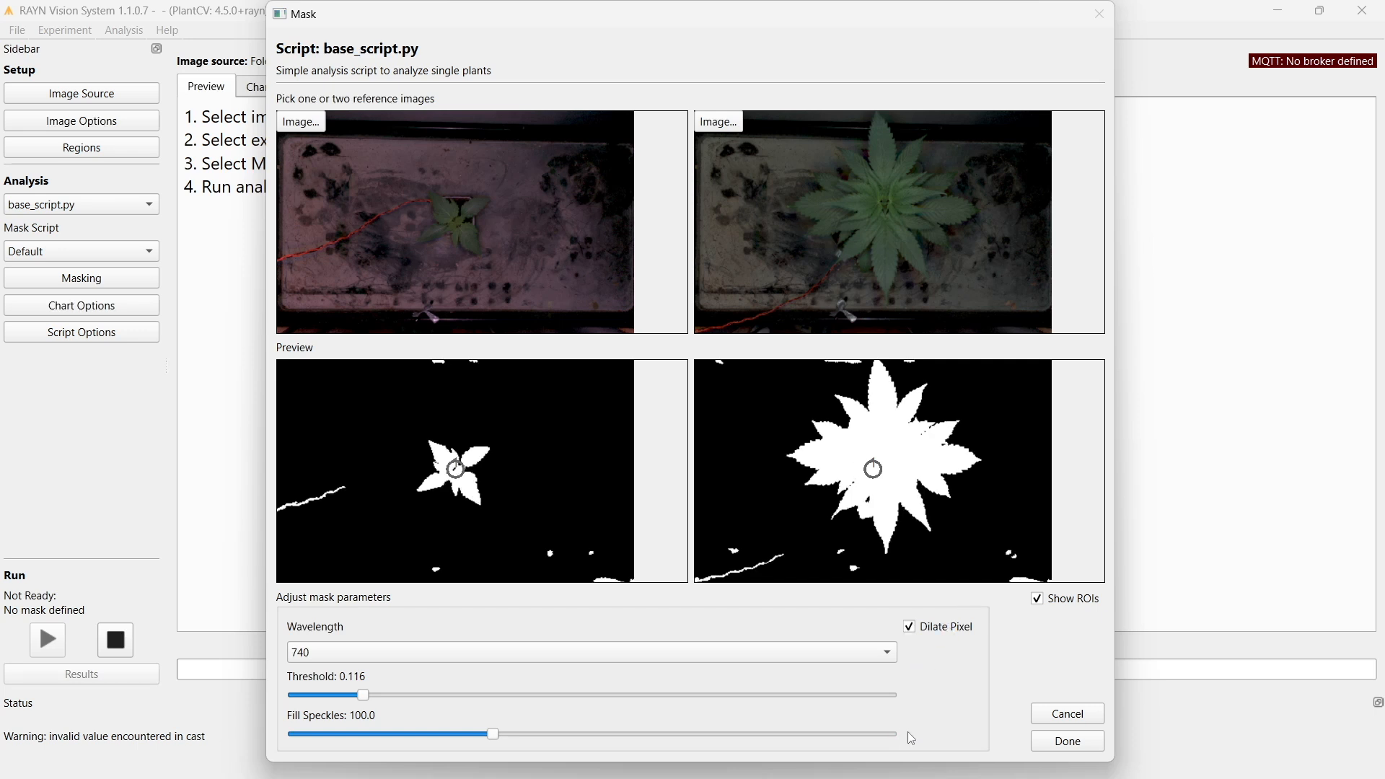
{"action": "left_click", "coordinate": [935, 628]}
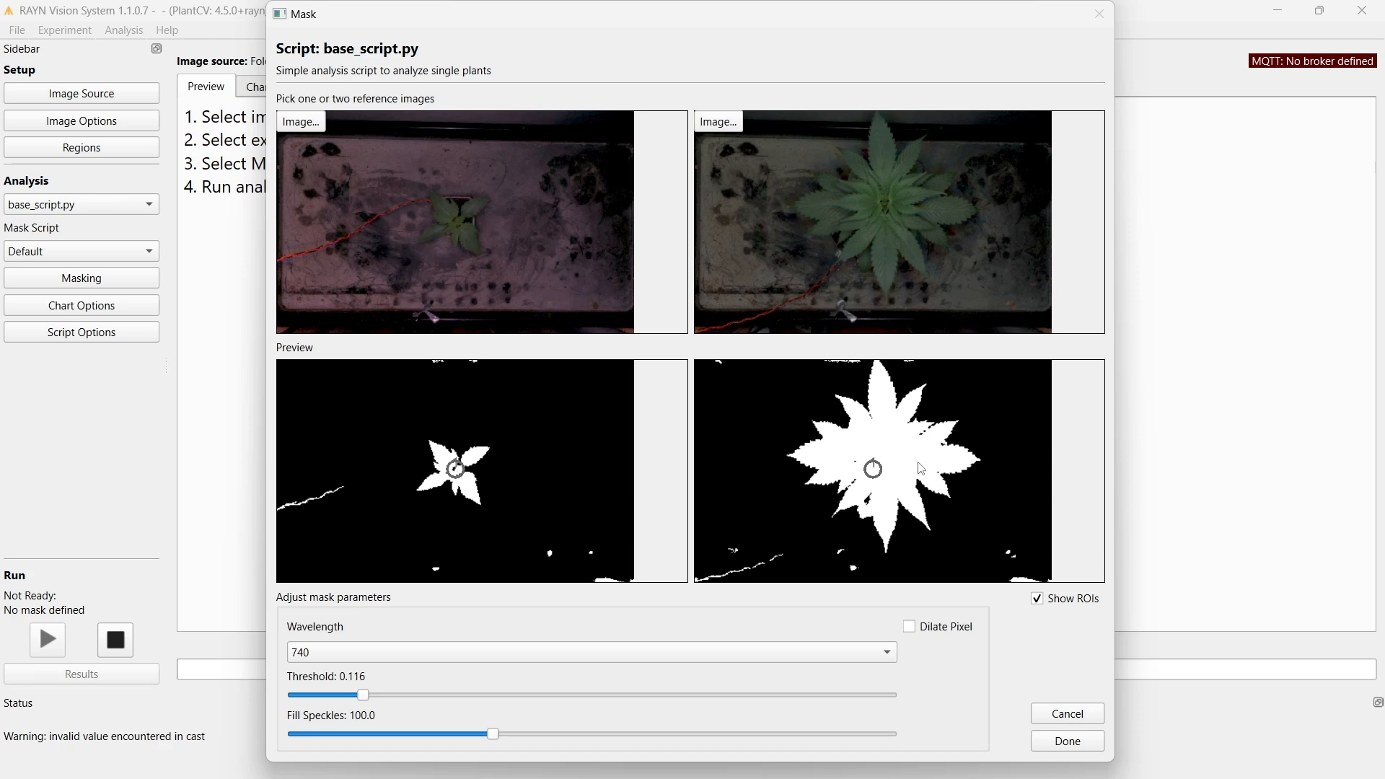
{"action": "left_click", "coordinate": [1069, 742]}
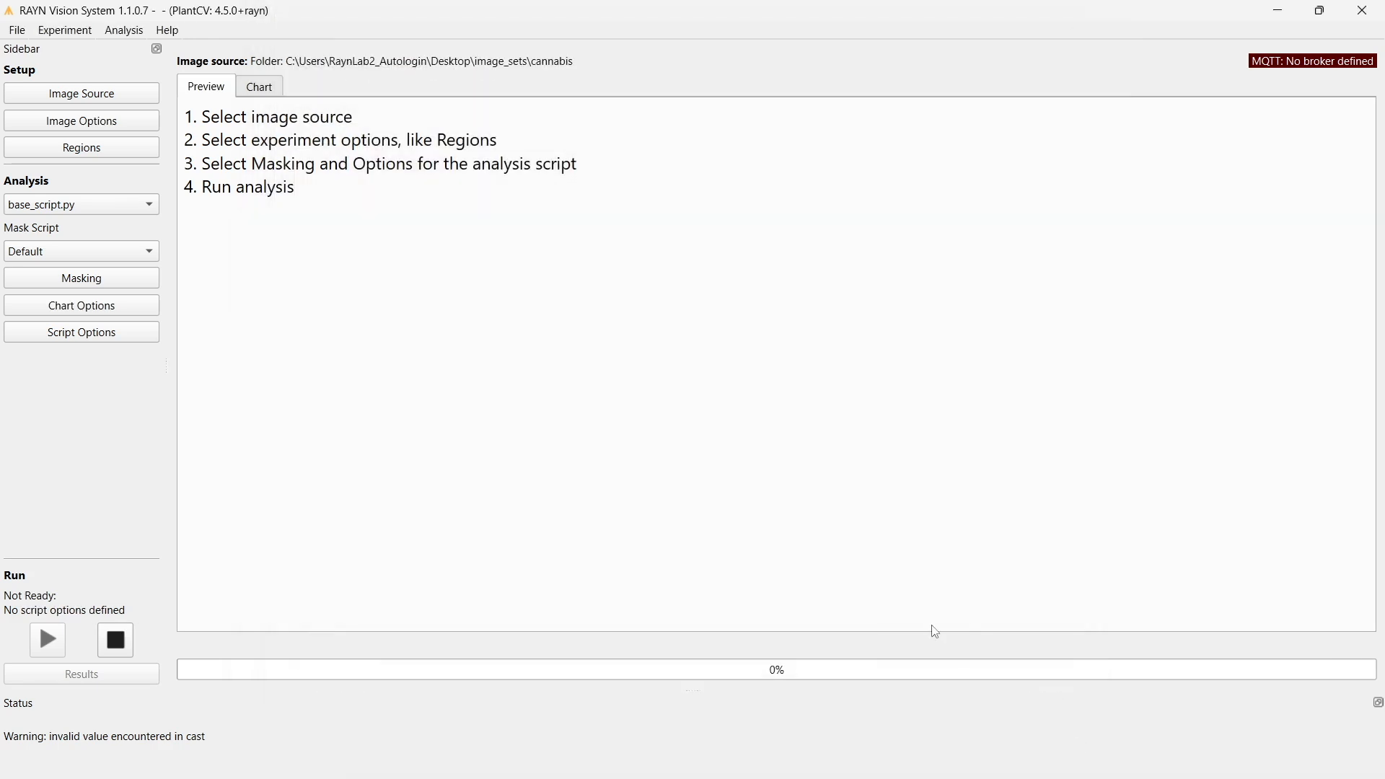
Set the chart's plot mode to Plot Leaf Area and accept the chart options.
{"action": "left_click", "coordinate": [93, 311]}
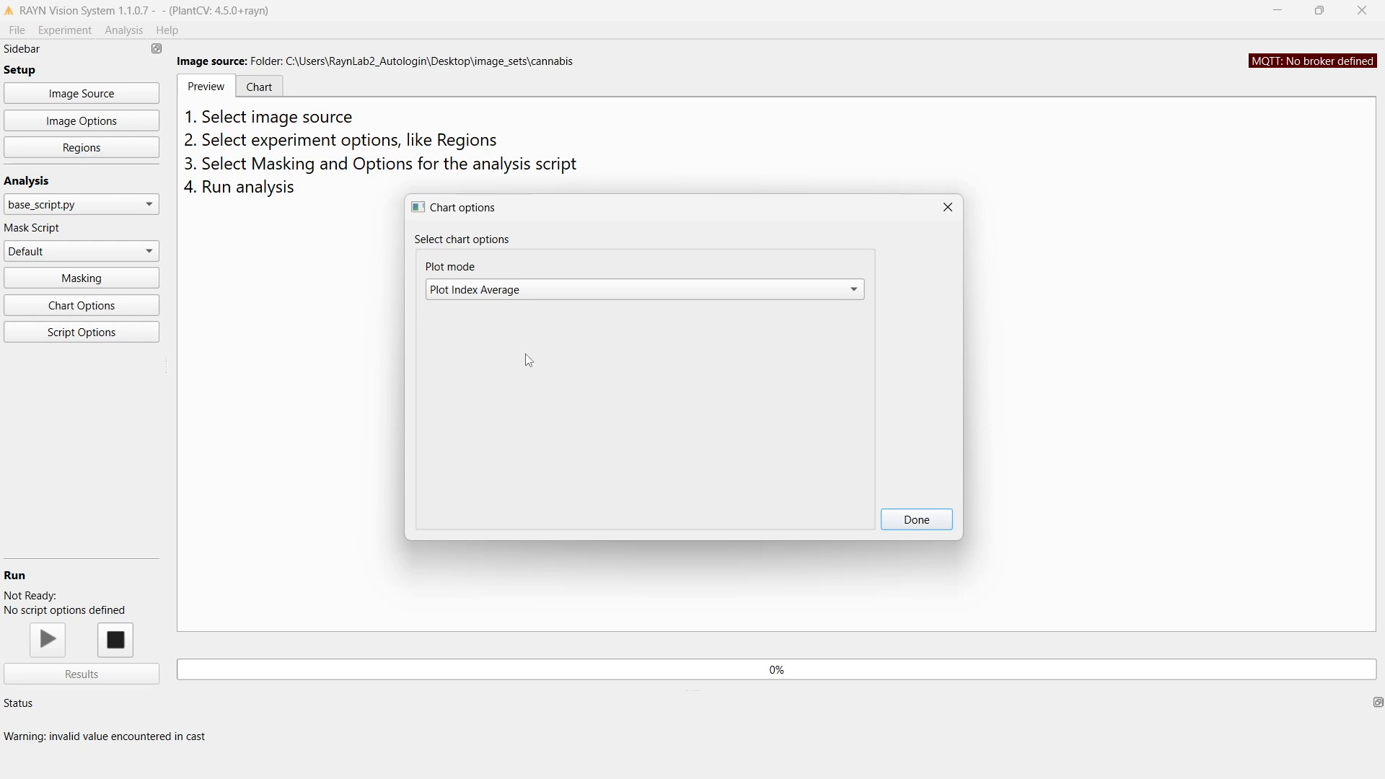
{"action": "left_click", "coordinate": [718, 290]}
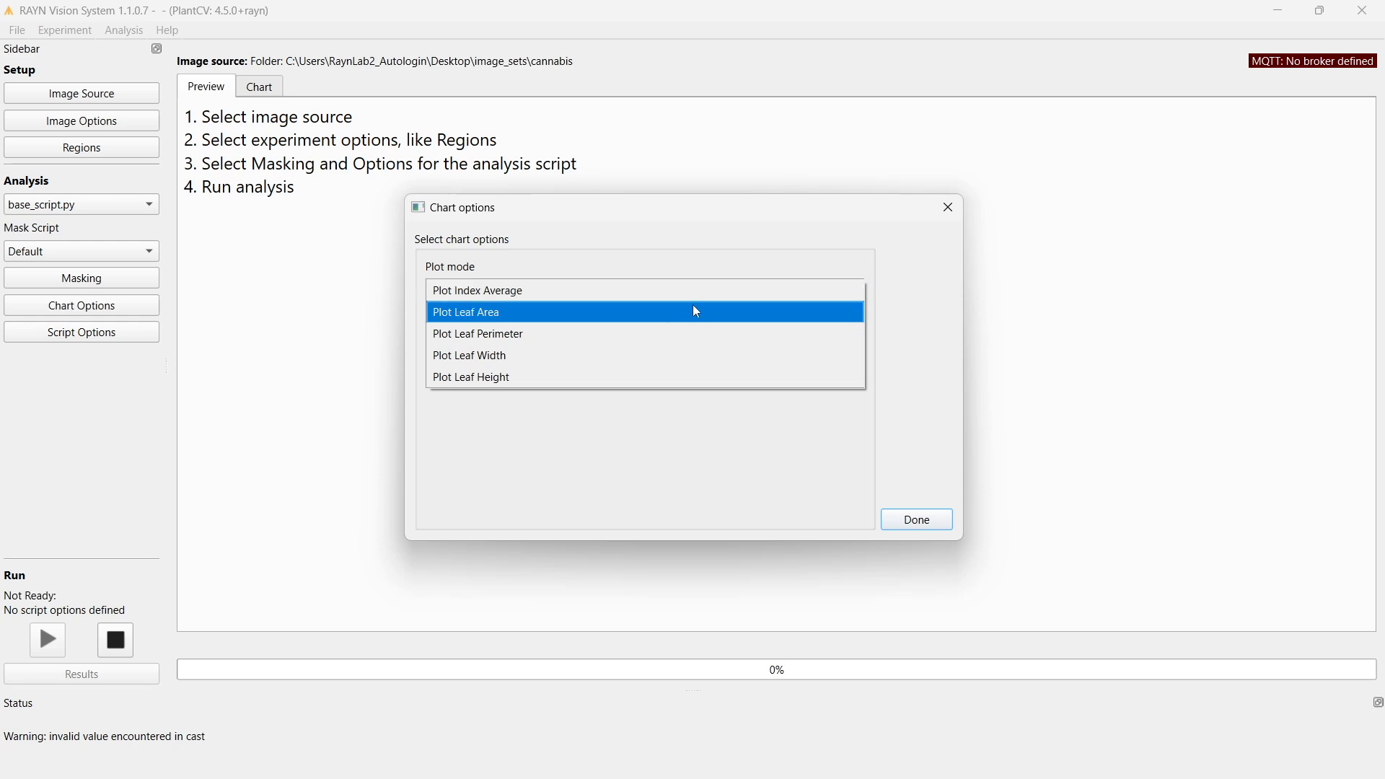
{"action": "left_click", "coordinate": [697, 312]}
{"action": "left_click", "coordinate": [917, 523]}
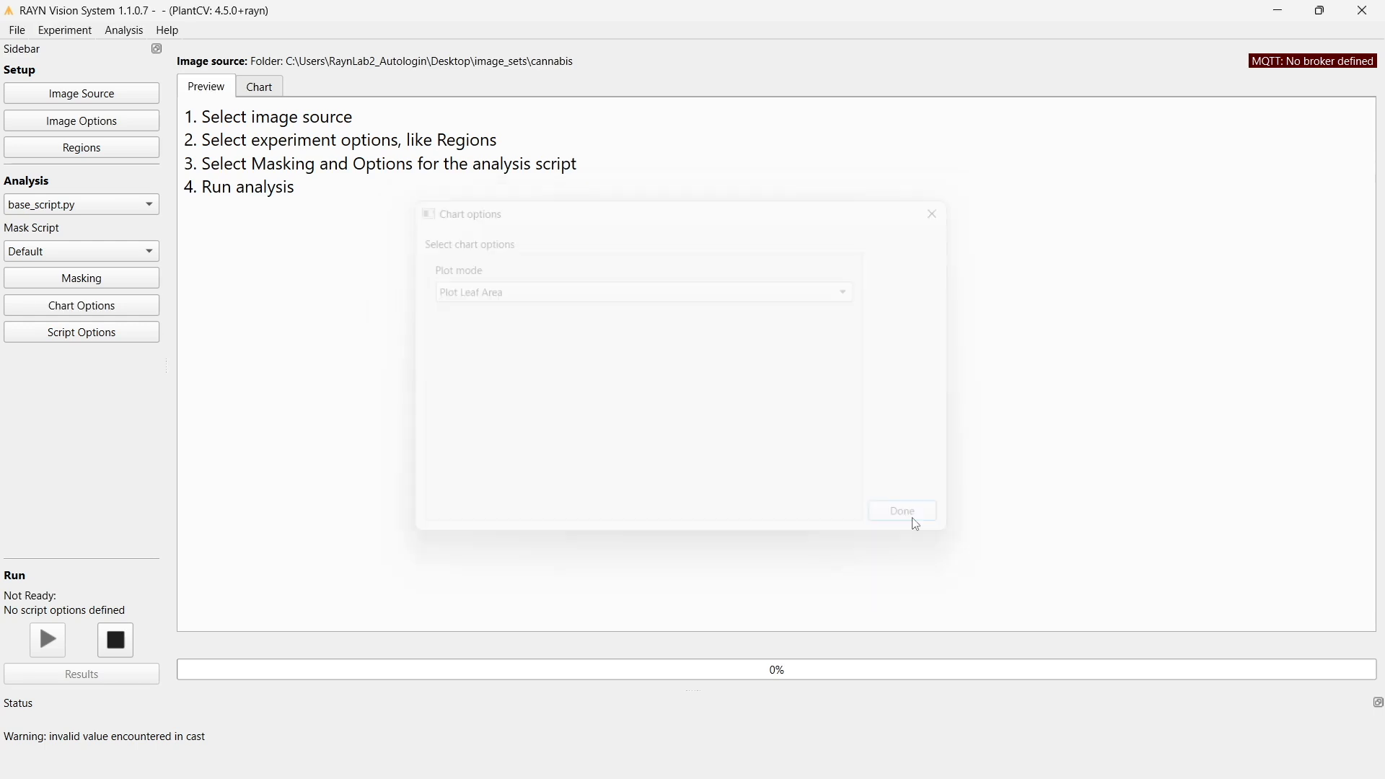
Set the script's index to NDVI - Normalized Difference Vegetation Index, create a preview on the sample images, and accept the script options.
{"action": "left_click", "coordinate": [118, 337]}
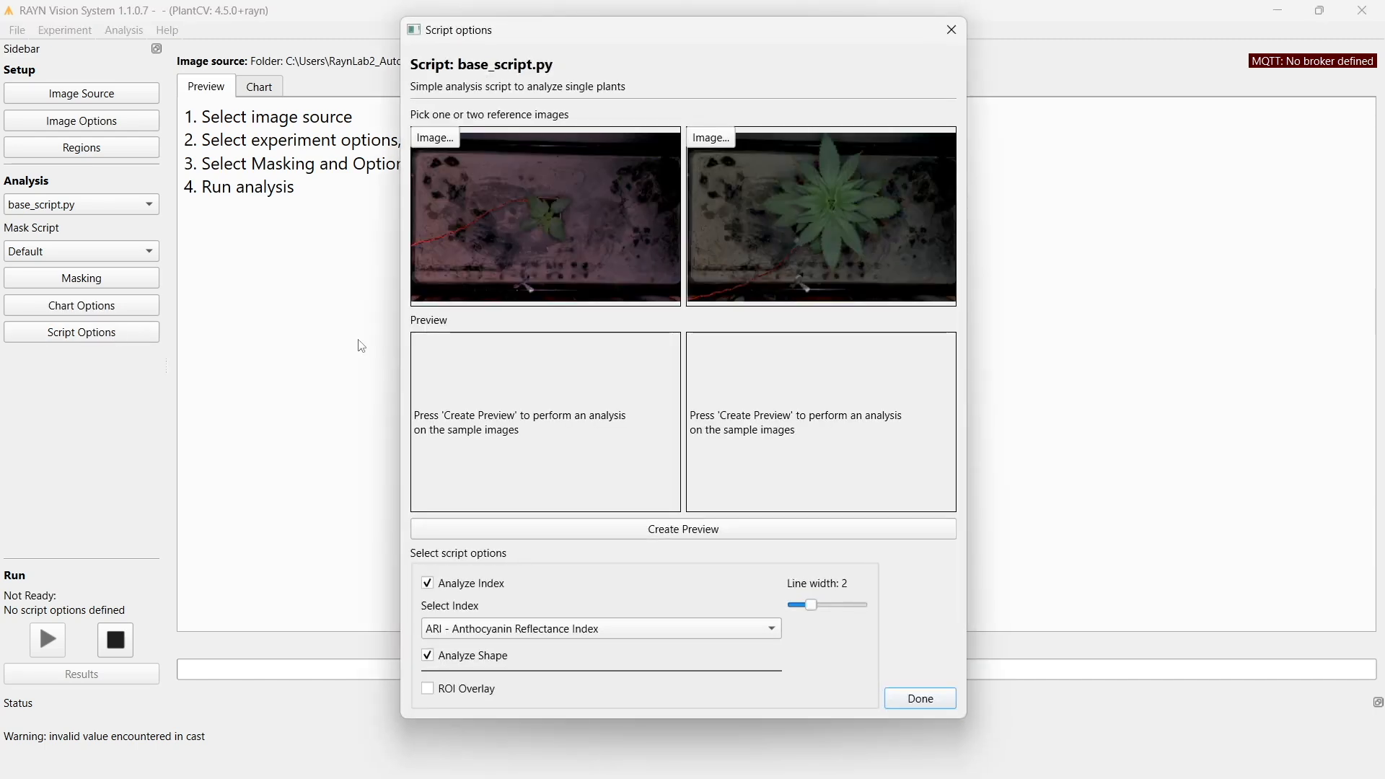
{"action": "left_click_drag", "start_coordinate": [401, 17], "coordinate": [271, 10]}
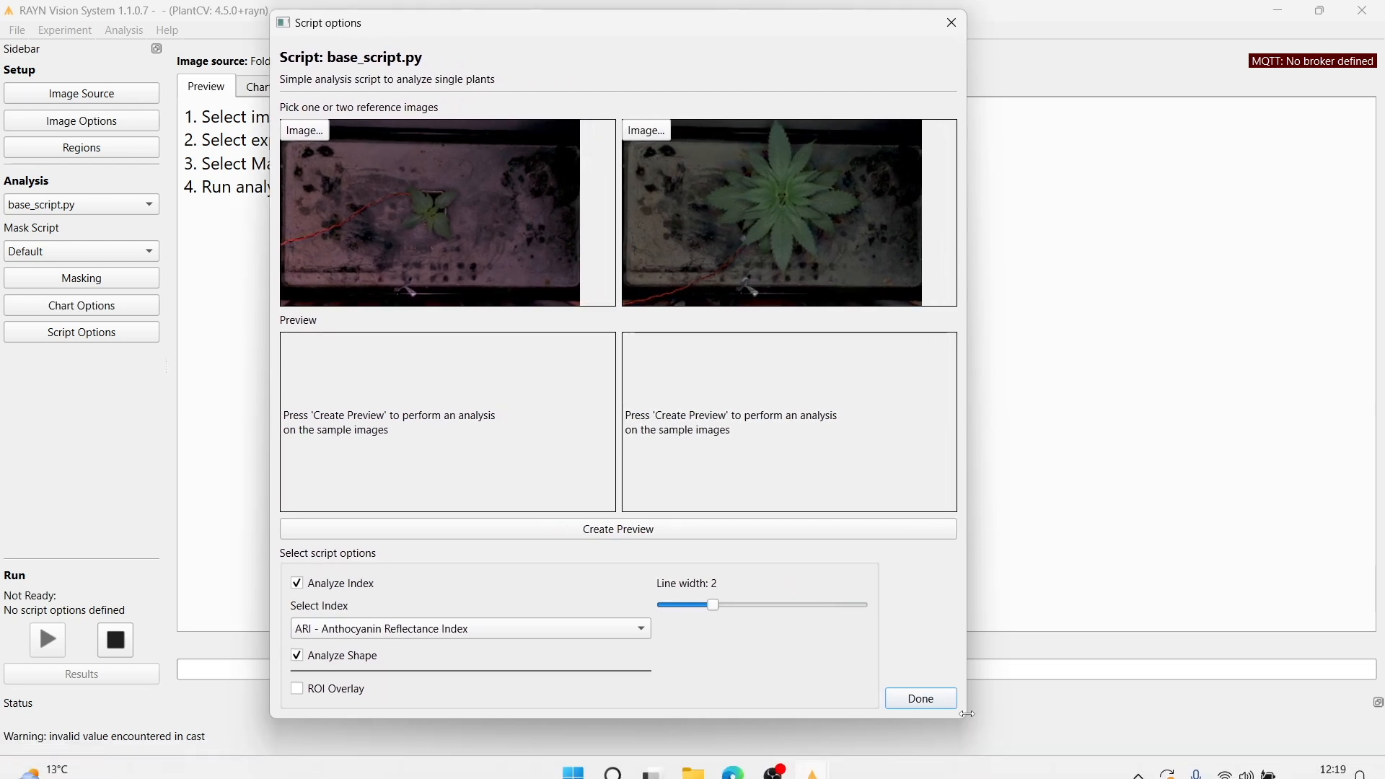
{"action": "left_click_drag", "start_coordinate": [967, 715], "coordinate": [1043, 755]}
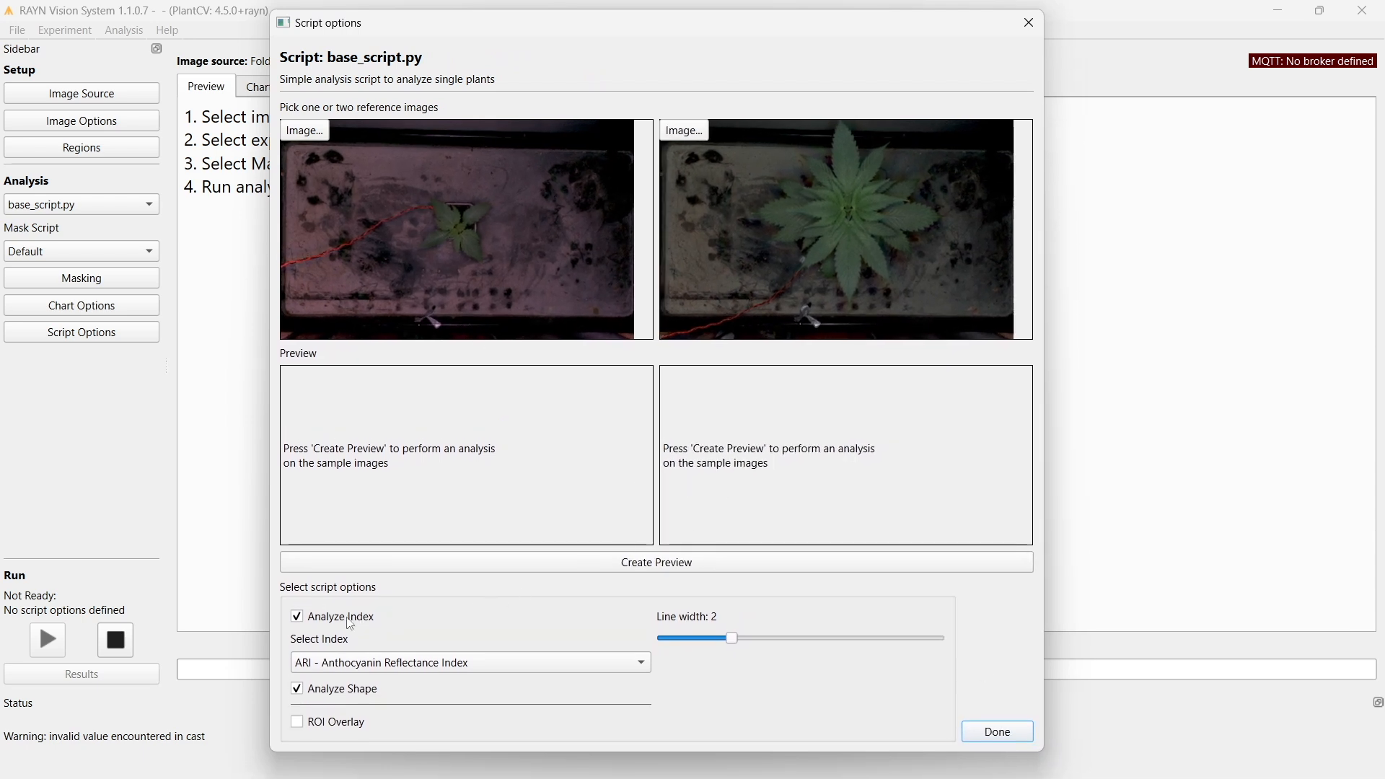
{"action": "left_click", "coordinate": [360, 668]}
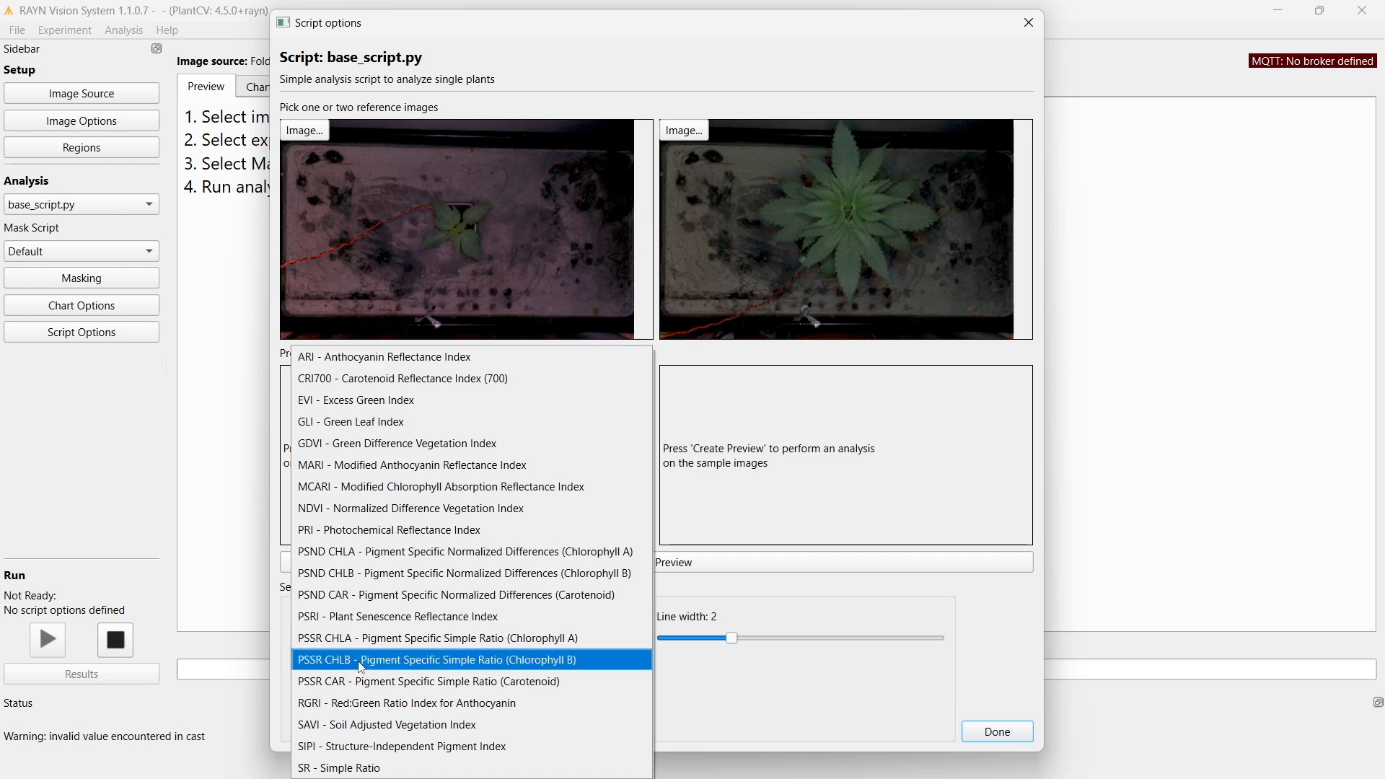
{"action": "left_click", "coordinate": [460, 509]}
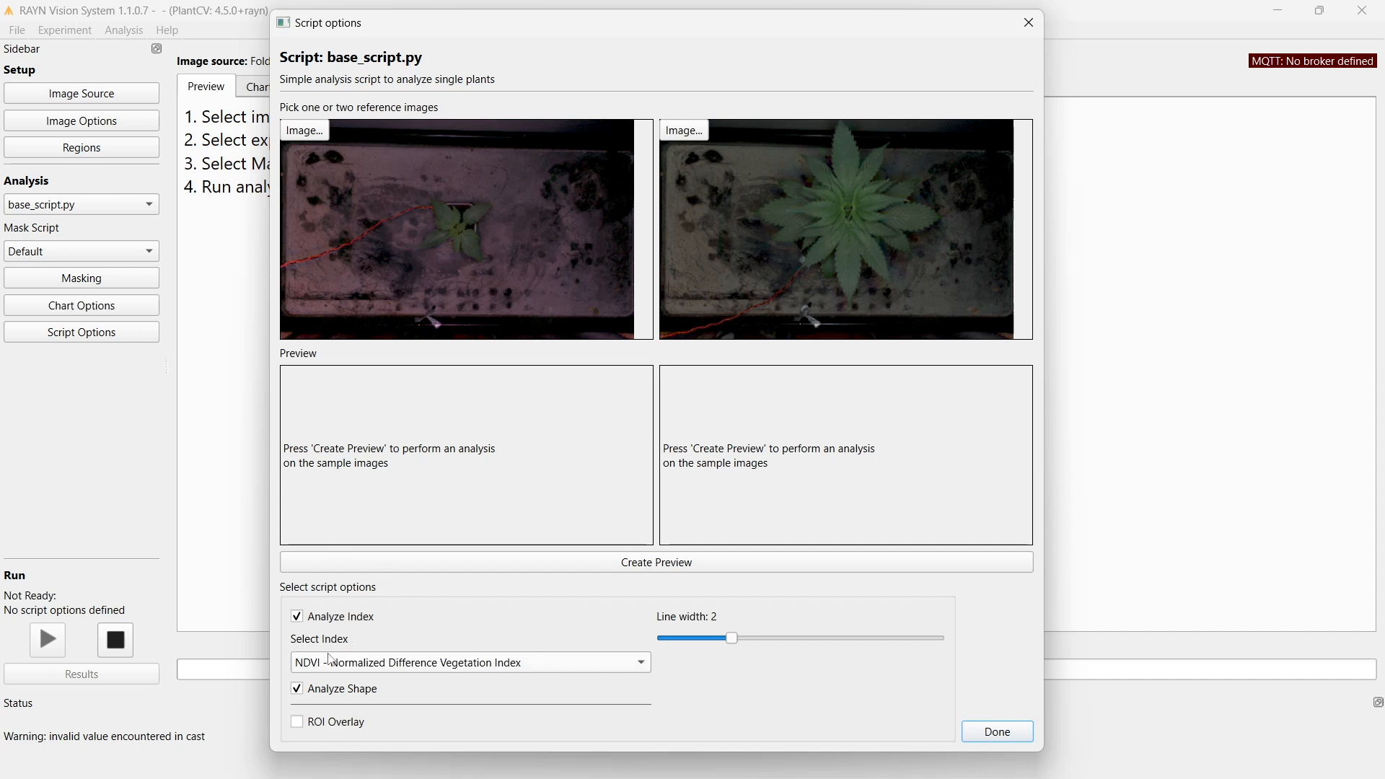
{"action": "left_click", "coordinate": [655, 565]}
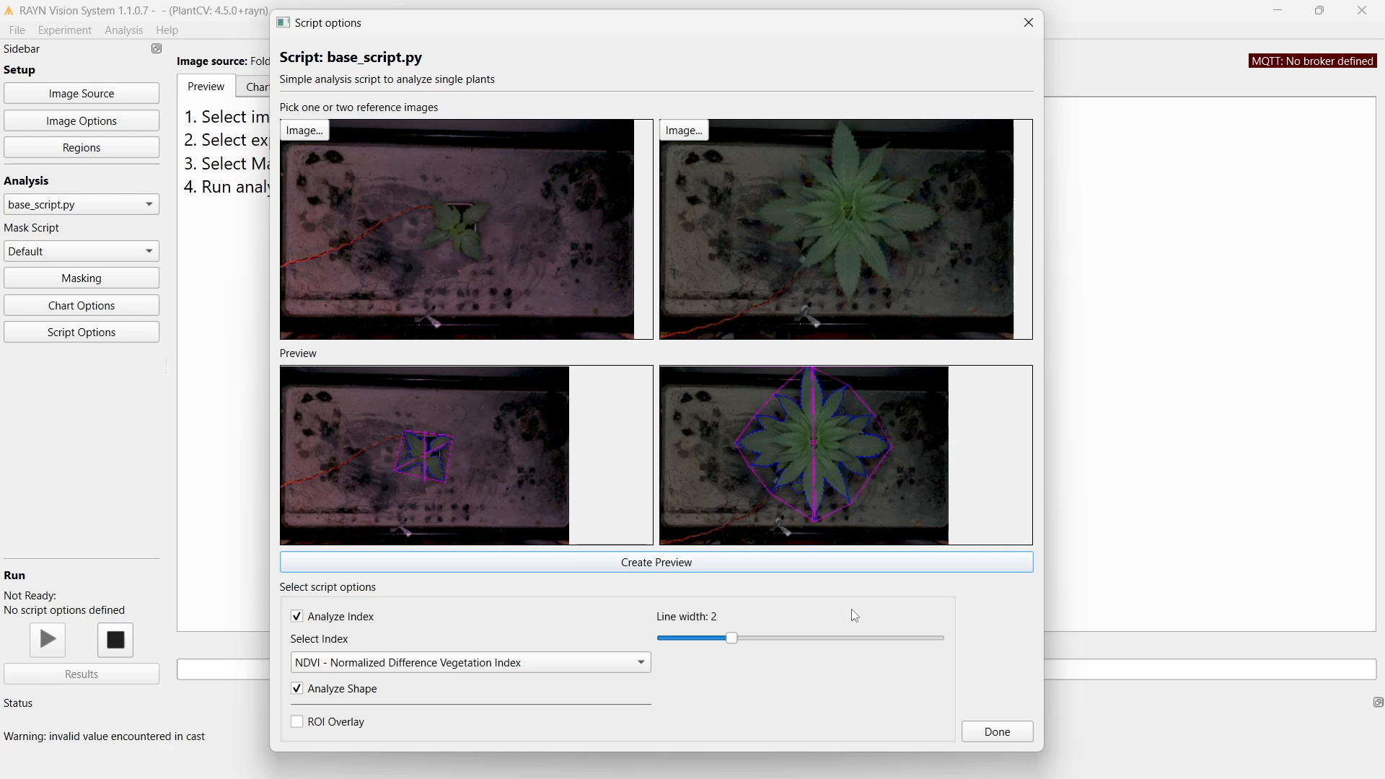
{"action": "left_click", "coordinate": [999, 740]}
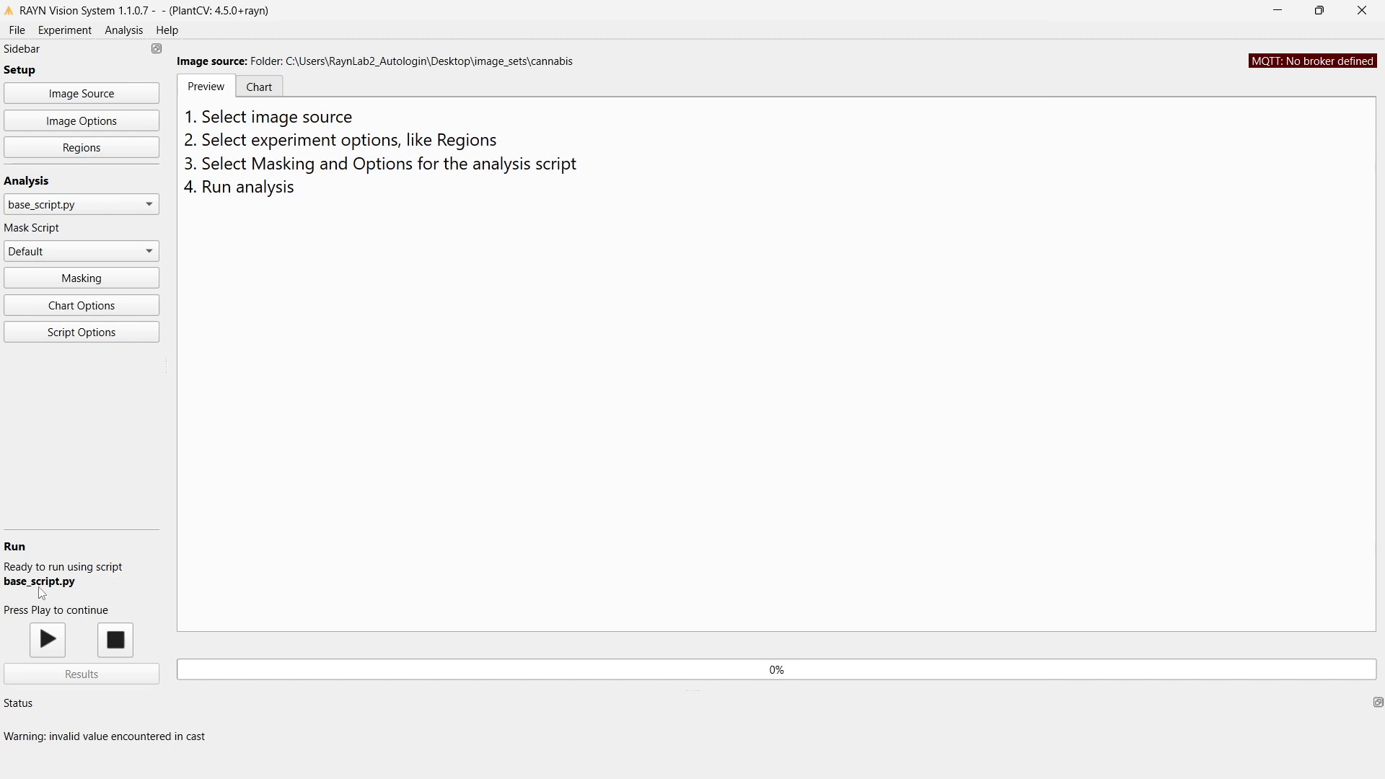
Run the analysis on the image series, checking the processed preview and the leaf area chart.
{"action": "left_click", "coordinate": [46, 643]}
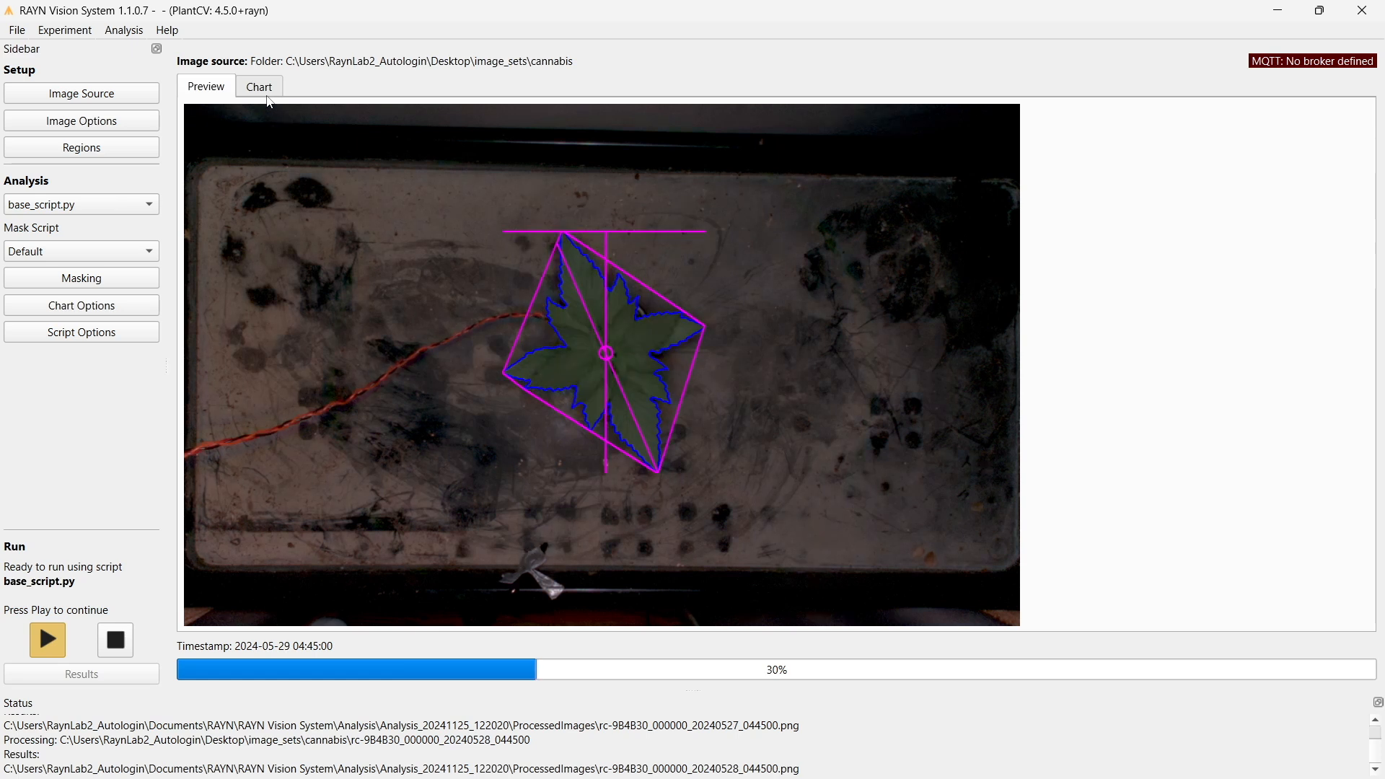
{"action": "left_click", "coordinate": [268, 98]}
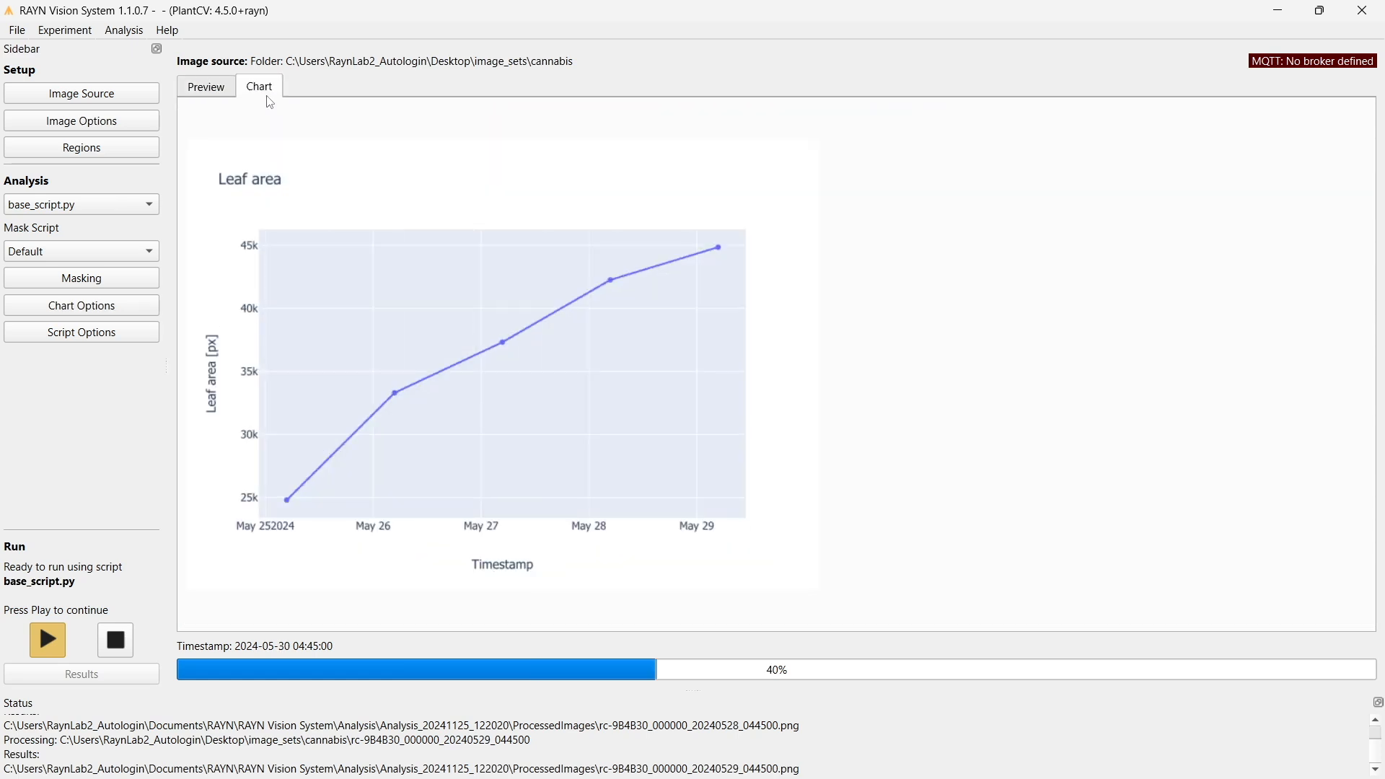
{"action": "left_click", "coordinate": [218, 99]}
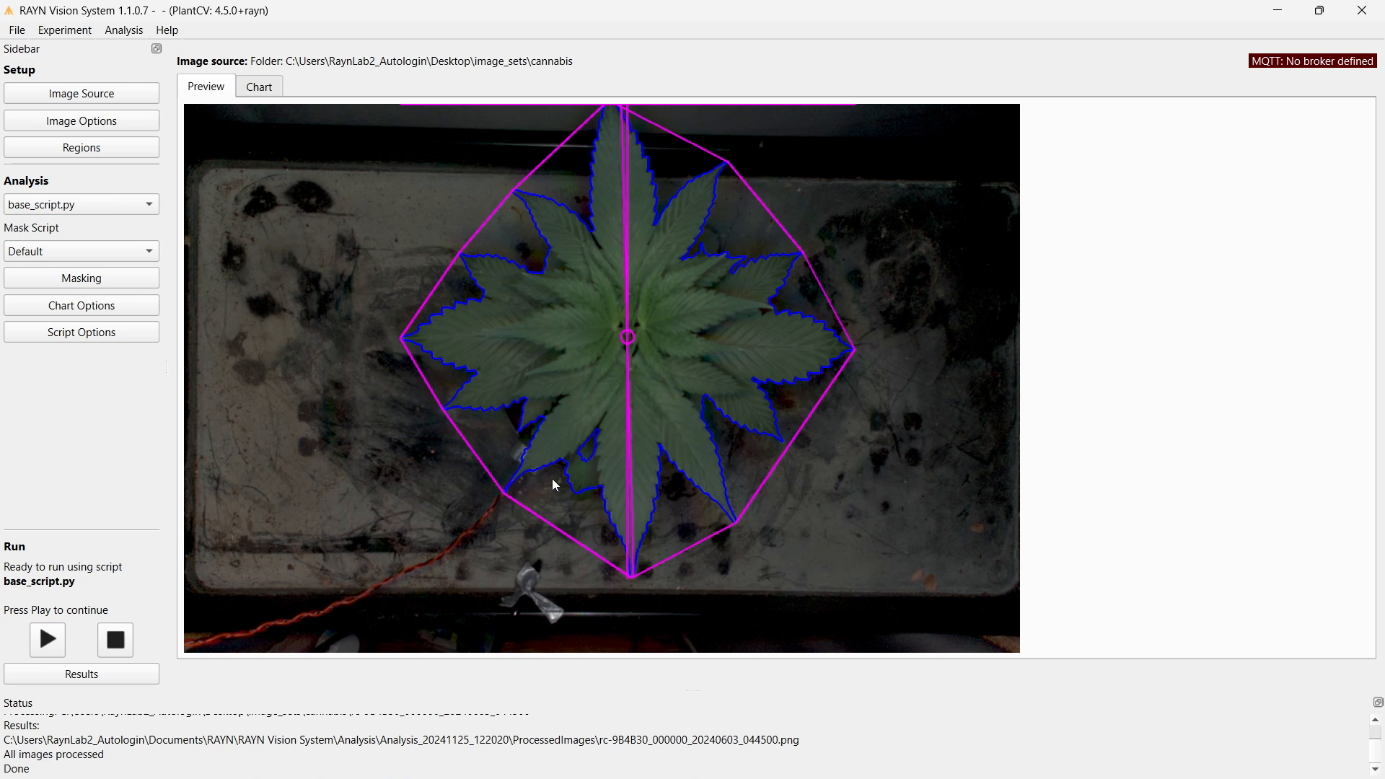
{"action": "left_click", "coordinate": [261, 89]}
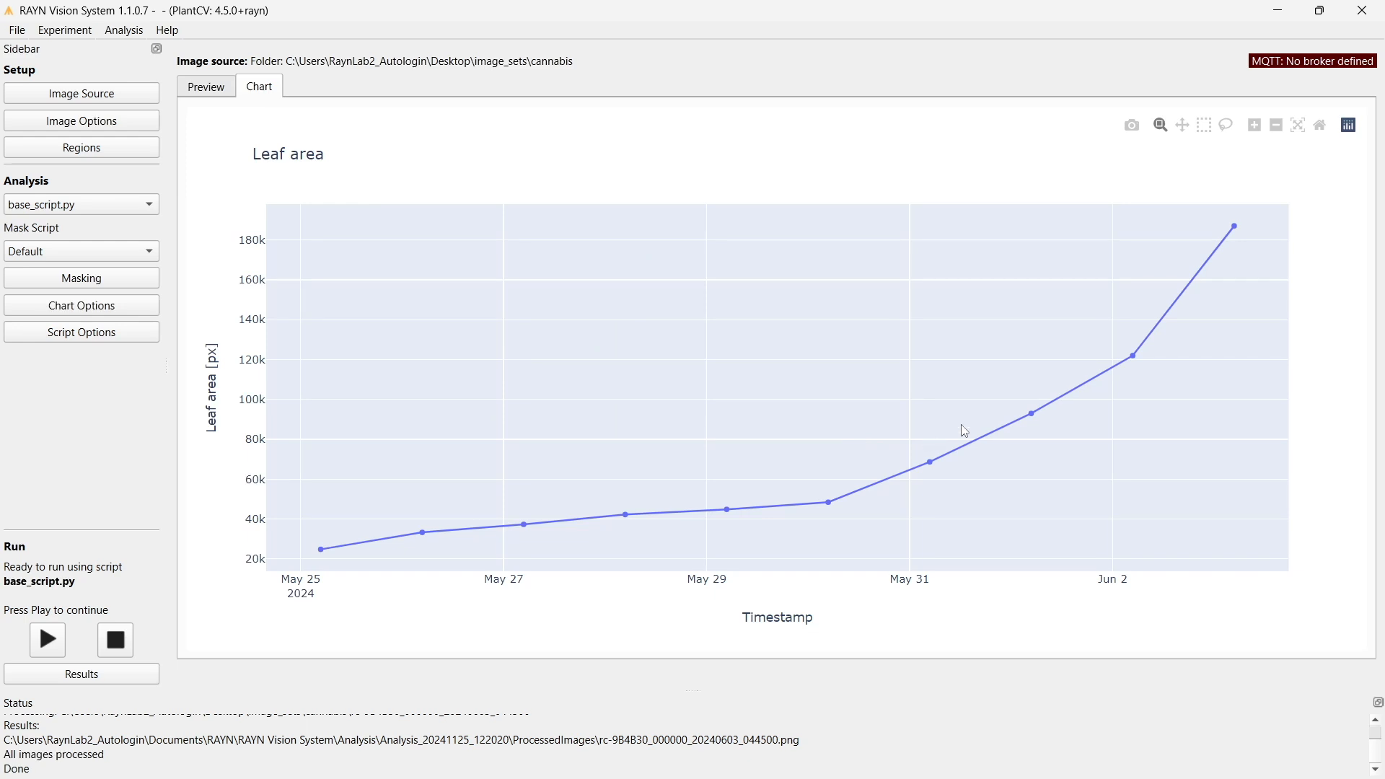
Zoom in on the leaf area curve between May 30 and June 2, and restore the full chart view.
{"action": "mouse_move", "coordinate": [1136, 358]}
{"action": "left_click_drag", "start_coordinate": [798, 283], "coordinate": [1184, 527]}
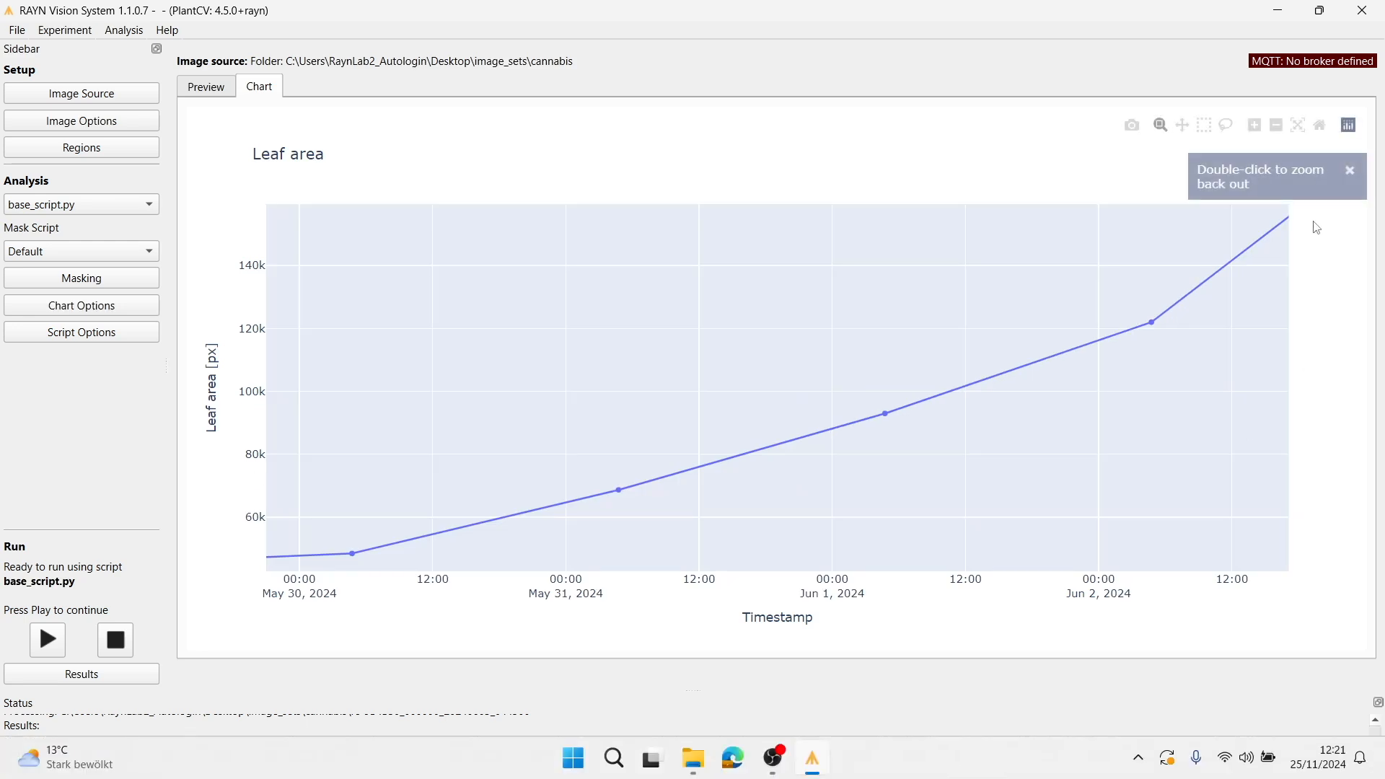
{"action": "left_click", "coordinate": [1301, 130]}
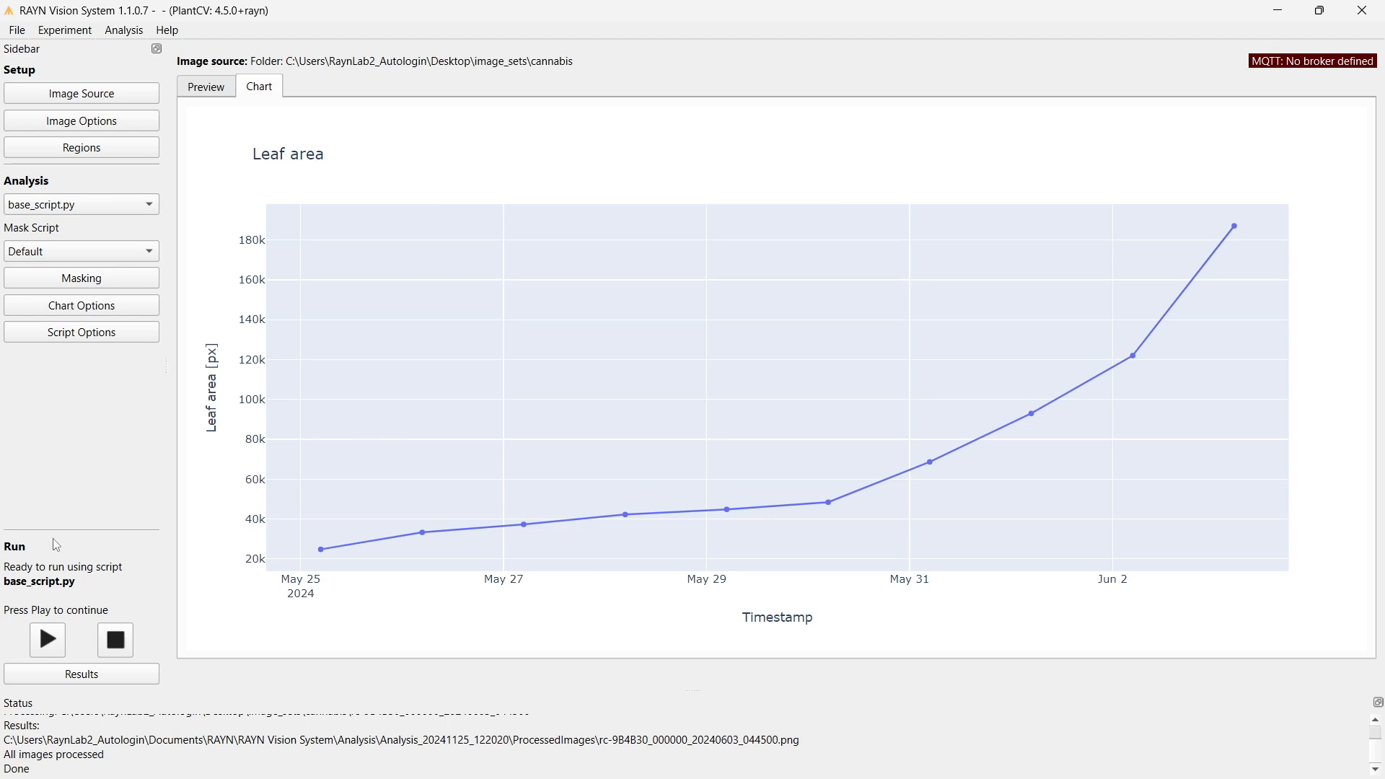
Open the results folder, view the 20240528 image in ProcessedImages, and return to the analysis folder.
{"action": "left_click", "coordinate": [87, 681]}
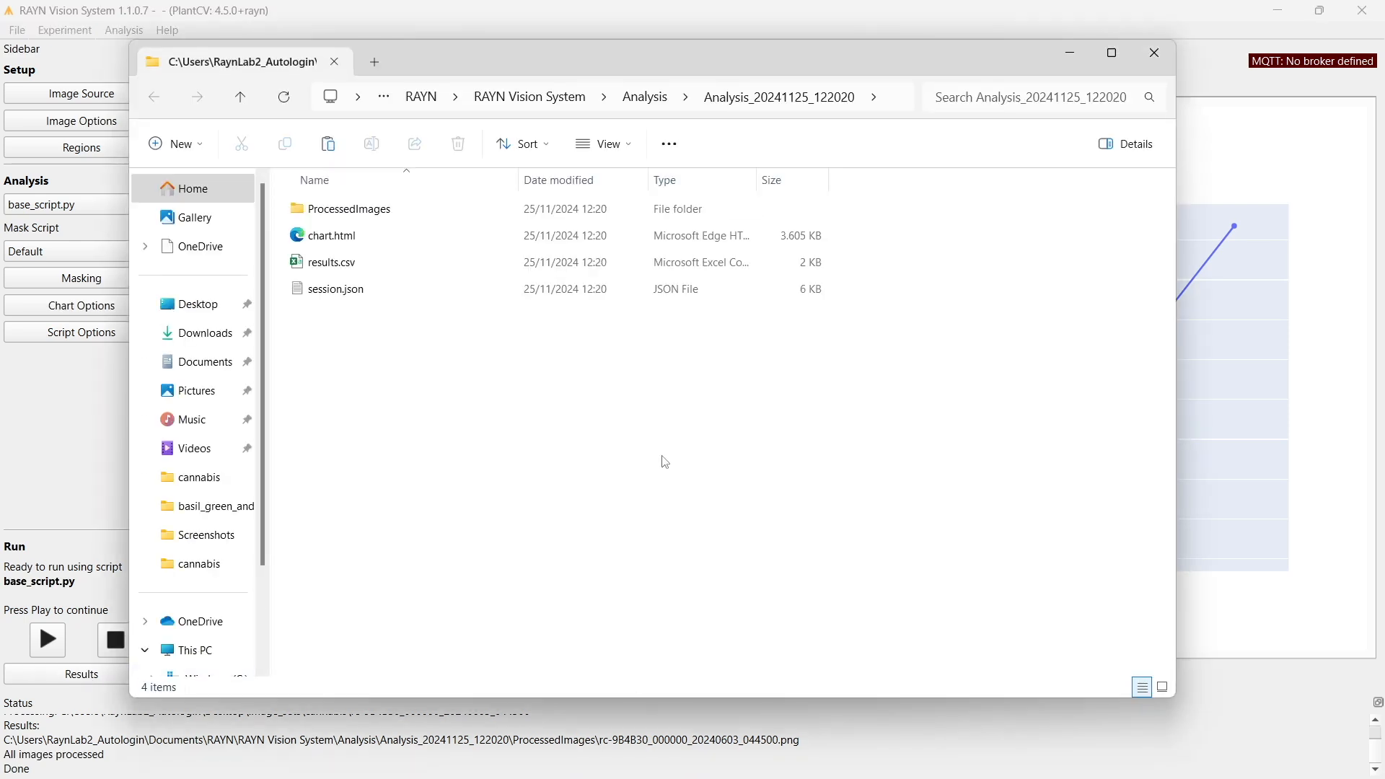
{"action": "double_click", "coordinate": [334, 220]}
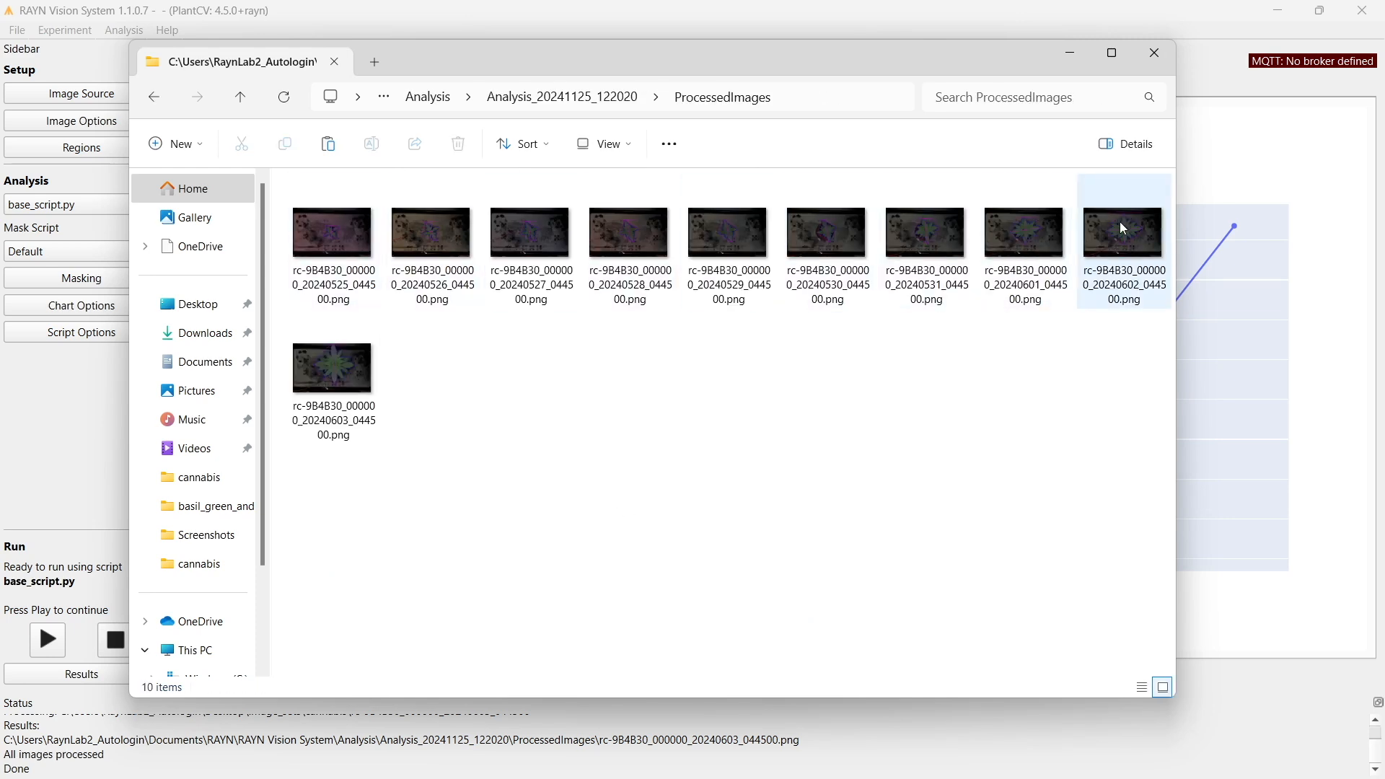
{"action": "left_click", "coordinate": [597, 106]}
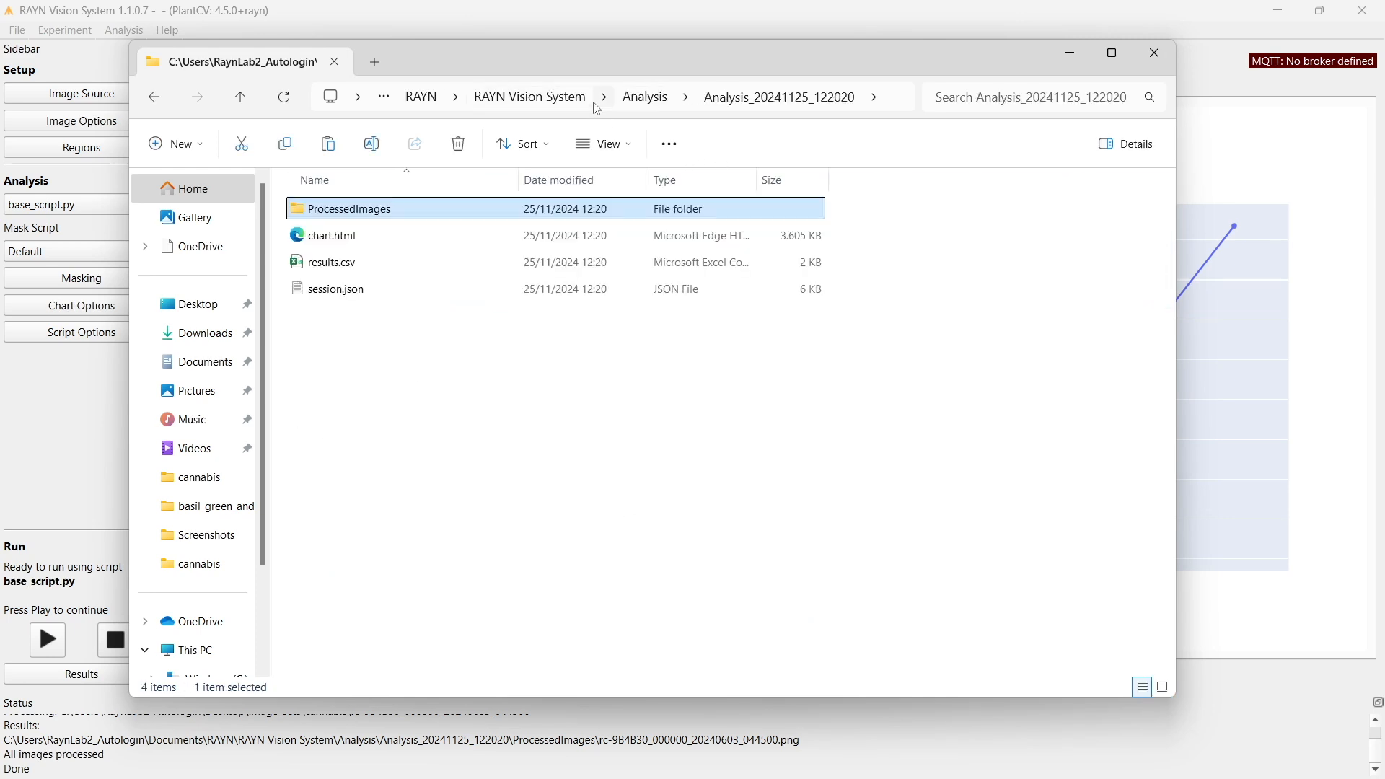
{"action": "double_click", "coordinate": [400, 223]}
{"action": "double_click", "coordinate": [630, 241]}
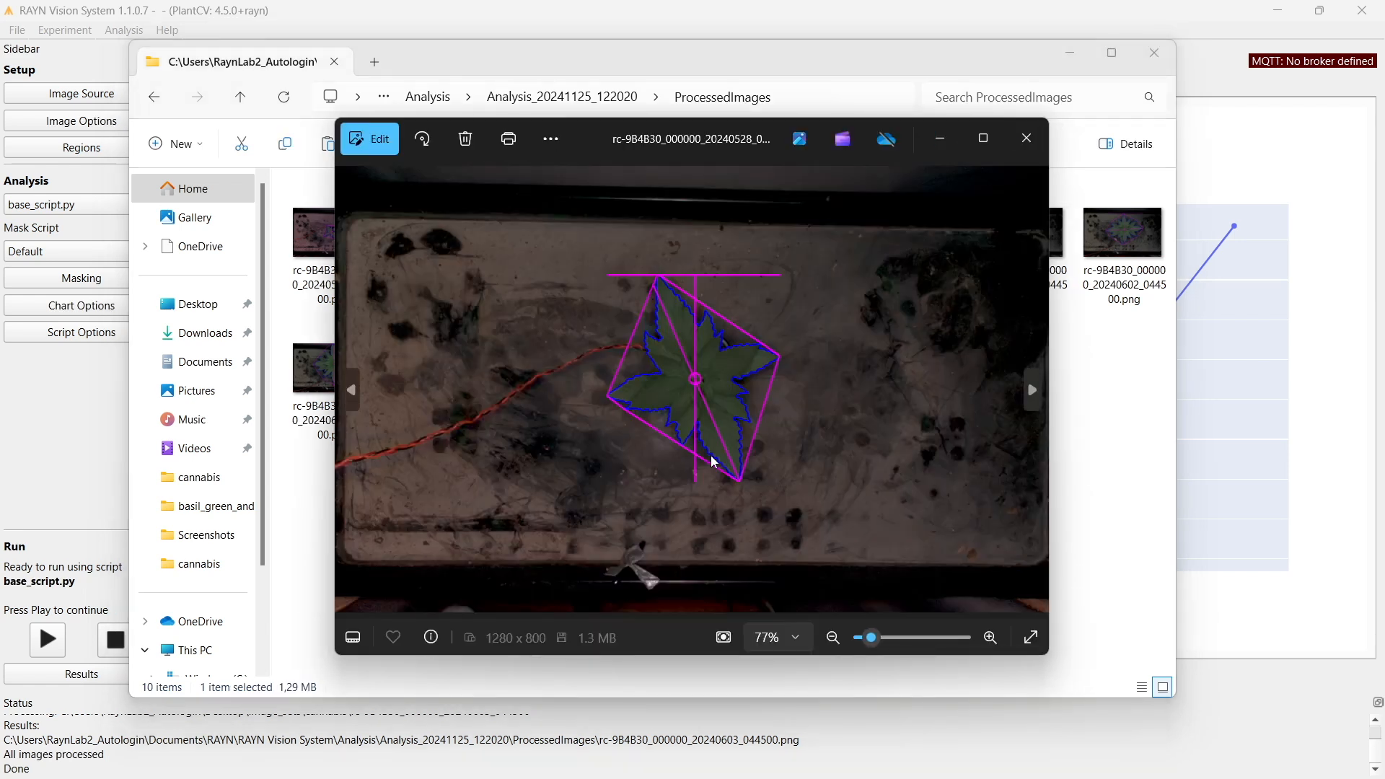
{"action": "left_click", "coordinate": [1036, 151]}
{"action": "left_click", "coordinate": [592, 97]}
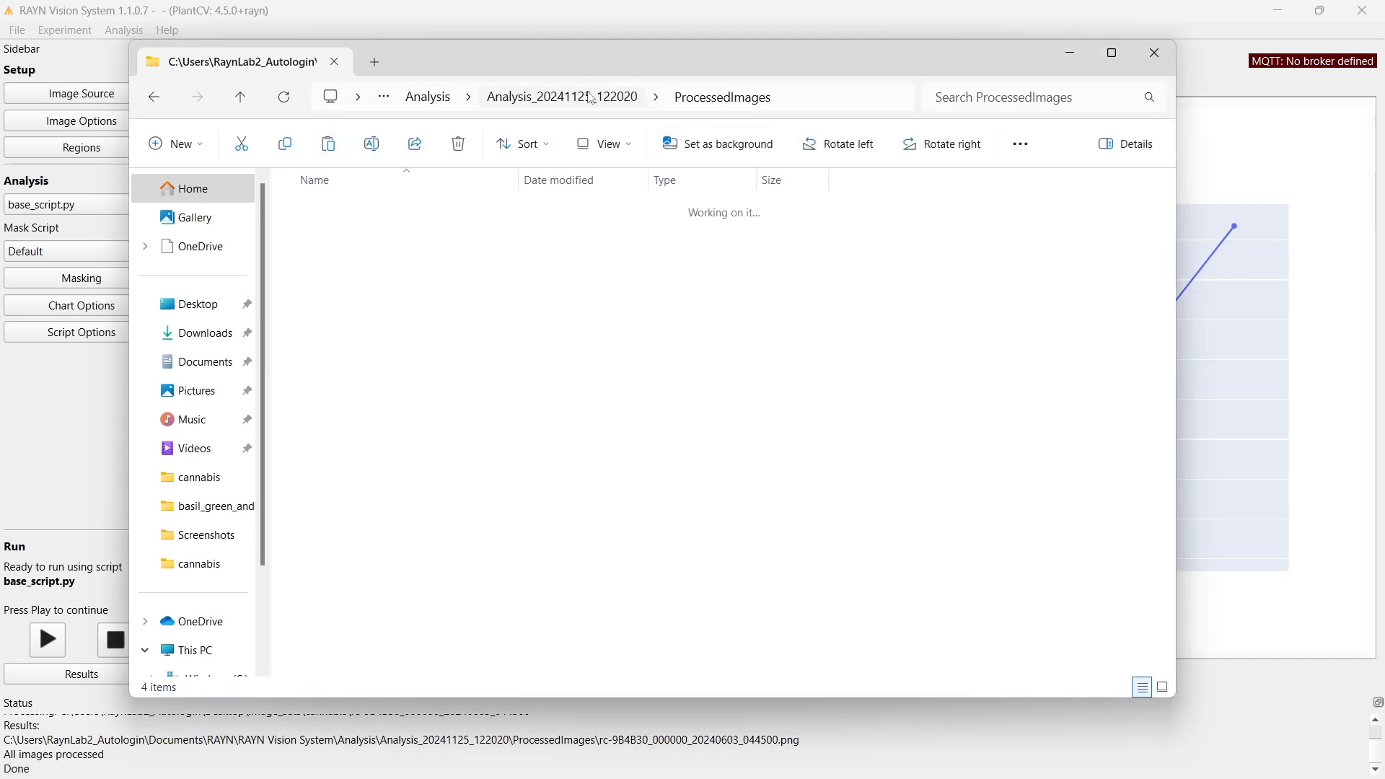
Open chart.html from the analysis folder in Firefox just once, decline making it the main browser, view the leaf area chart, and close it.
{"action": "left_click", "coordinate": [355, 244]}
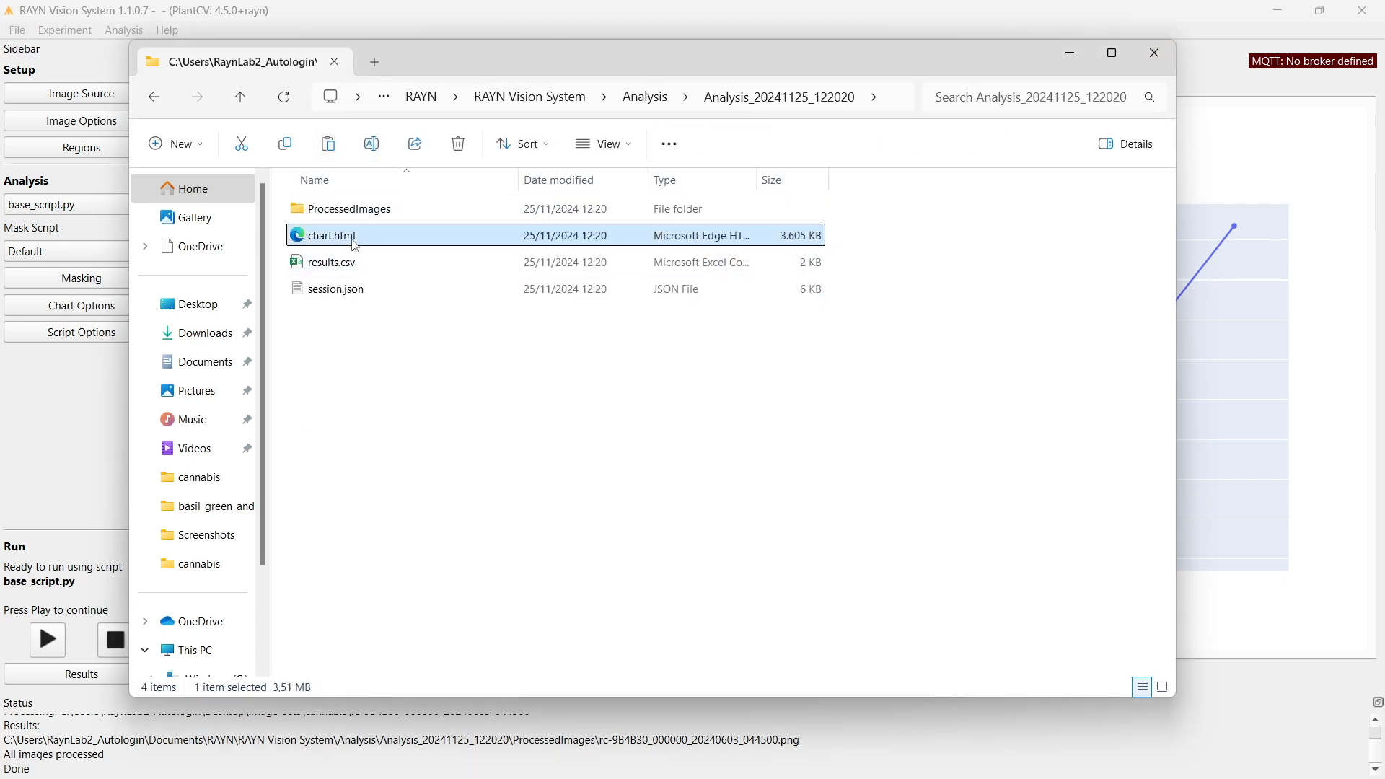
{"action": "double_click", "coordinate": [355, 244]}
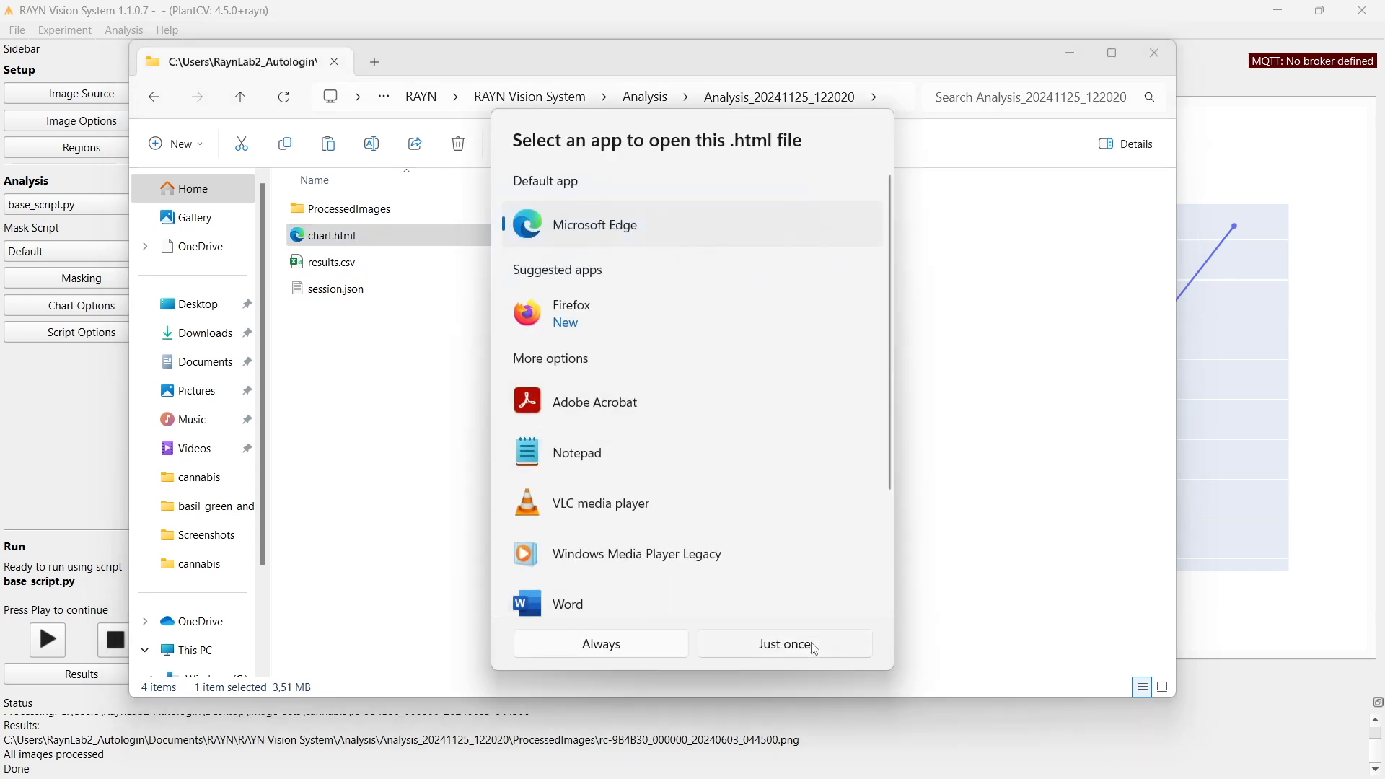
{"action": "left_click", "coordinate": [599, 312]}
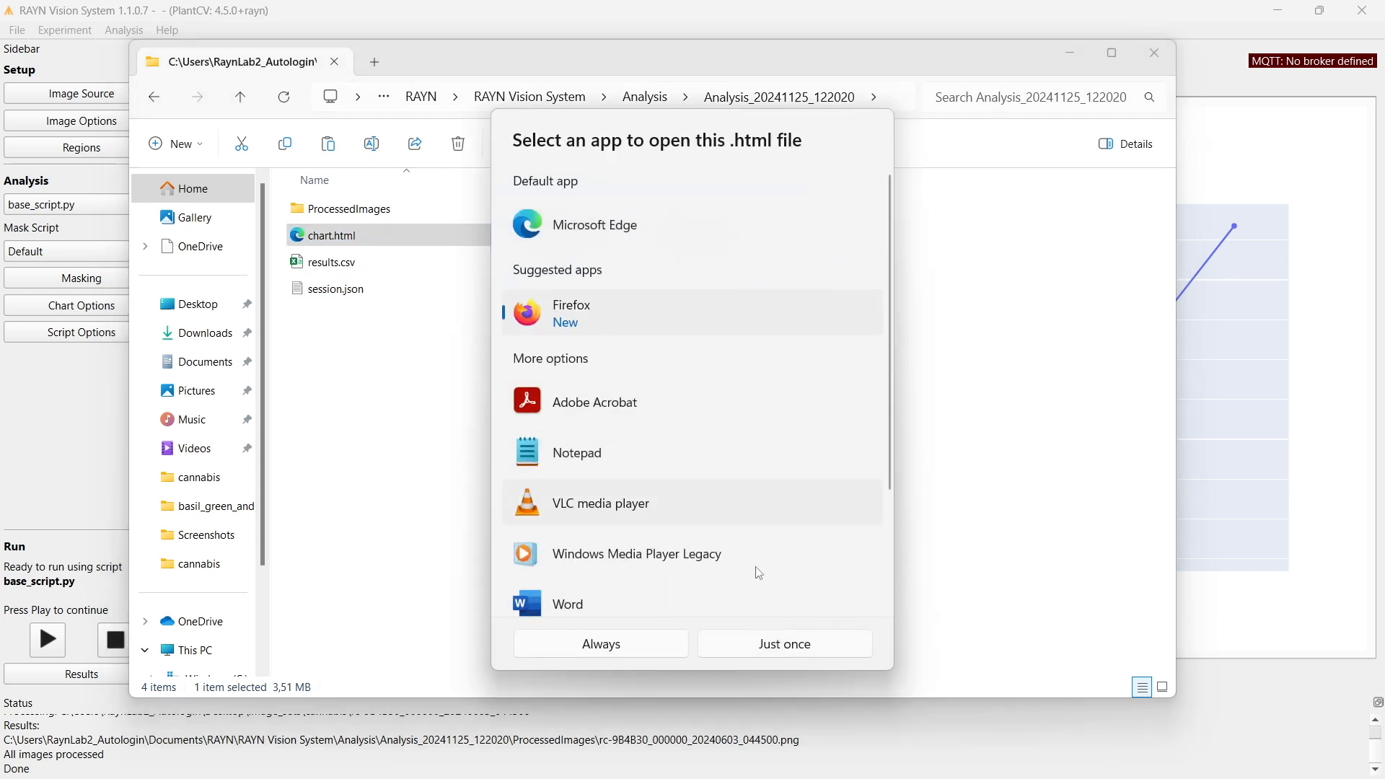
{"action": "left_click", "coordinate": [803, 653]}
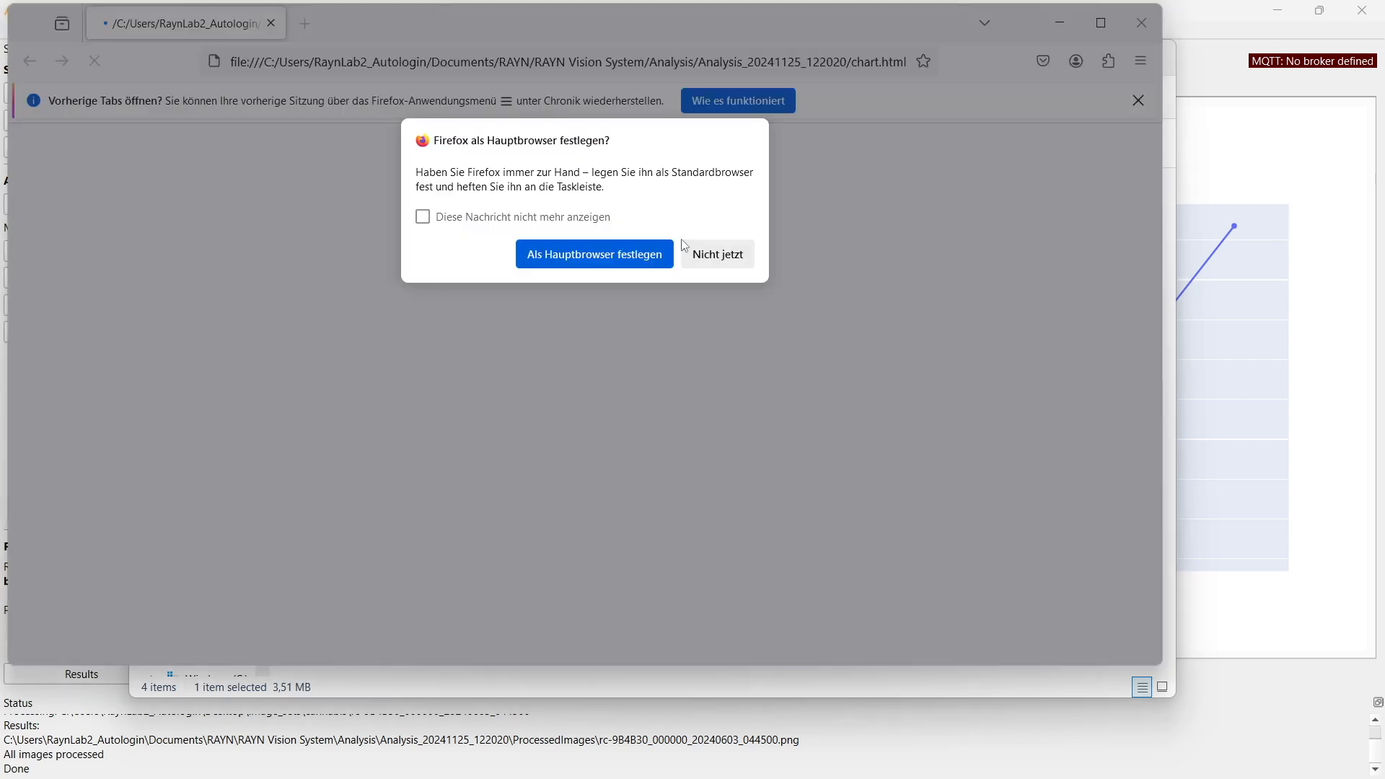
{"action": "left_click", "coordinate": [704, 254]}
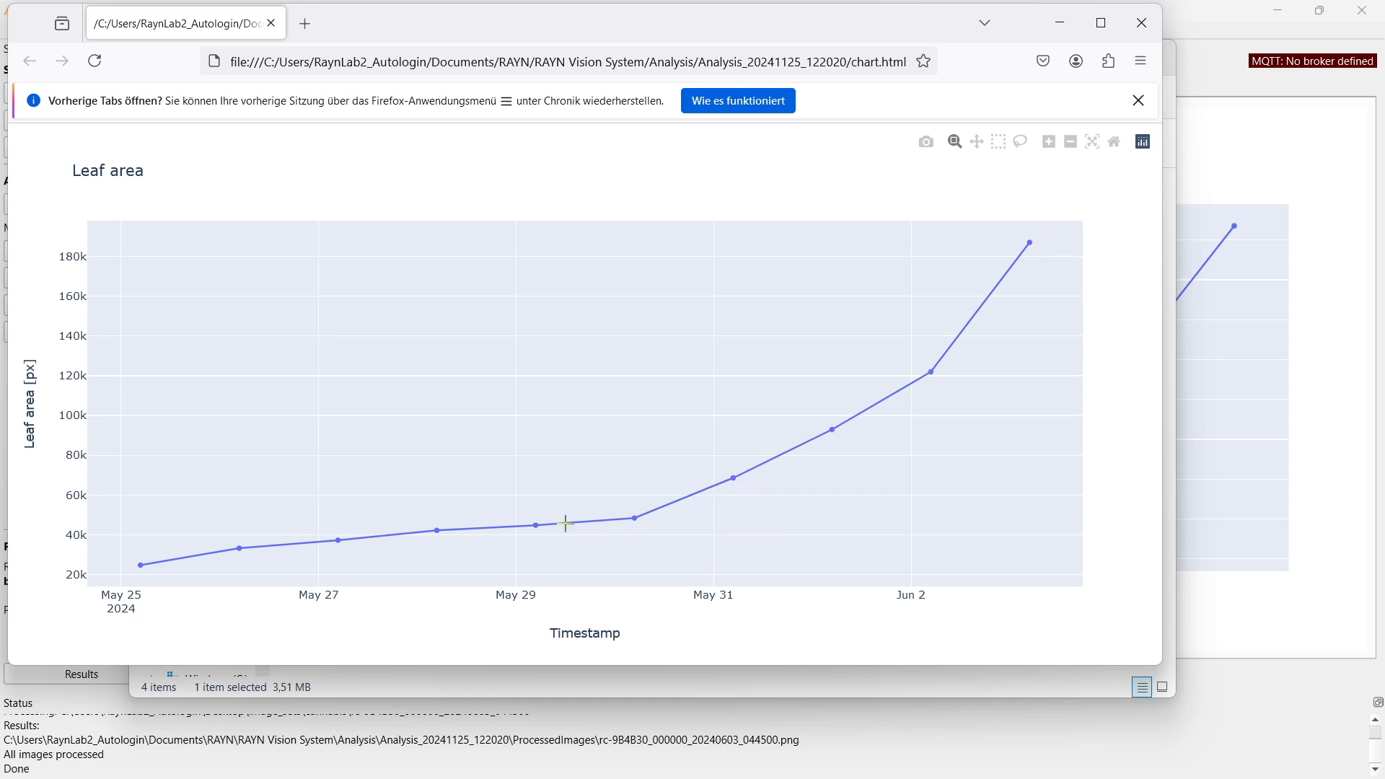
{"action": "left_click", "coordinate": [1136, 25]}
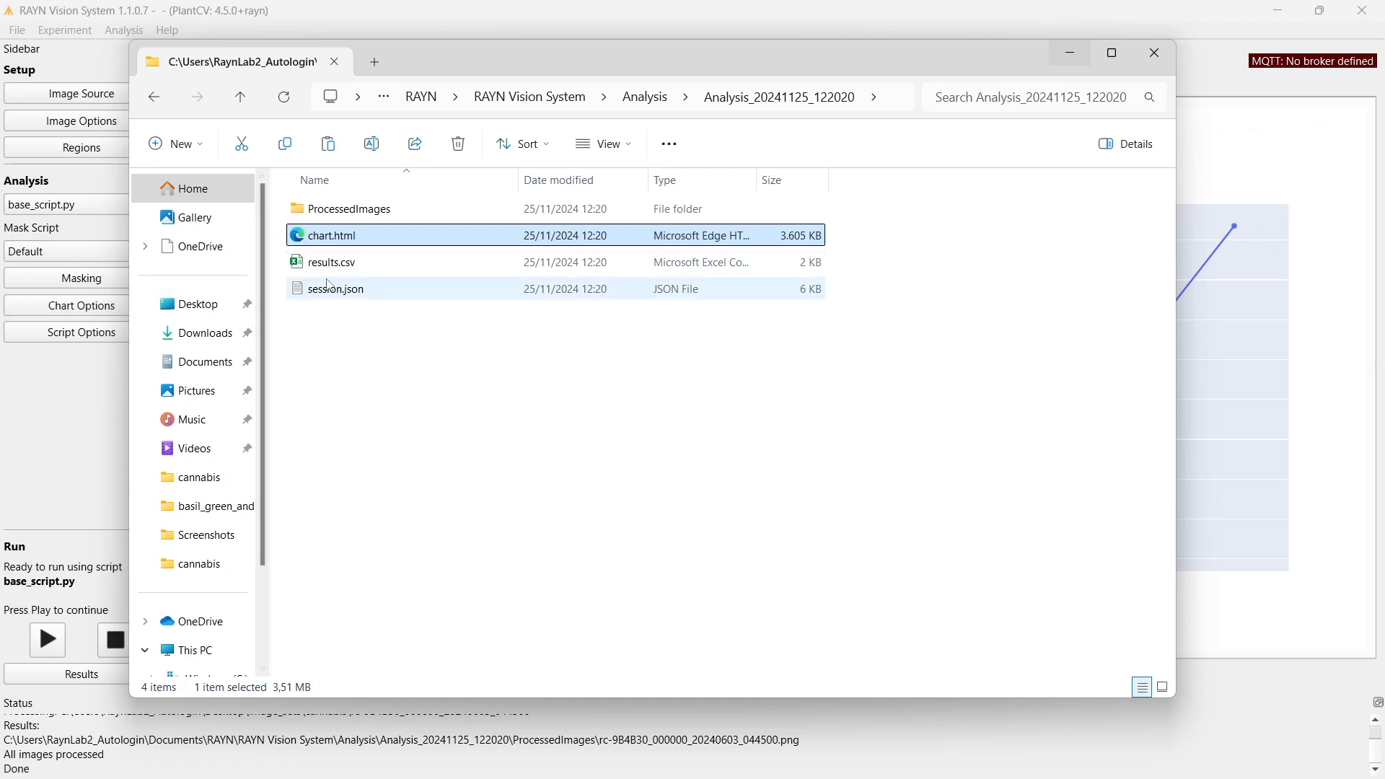
Open results.csv in Notepad and examine its header columns, from camera and experiment_id through index, mean, median and std.
{"action": "left_click", "coordinate": [369, 267]}
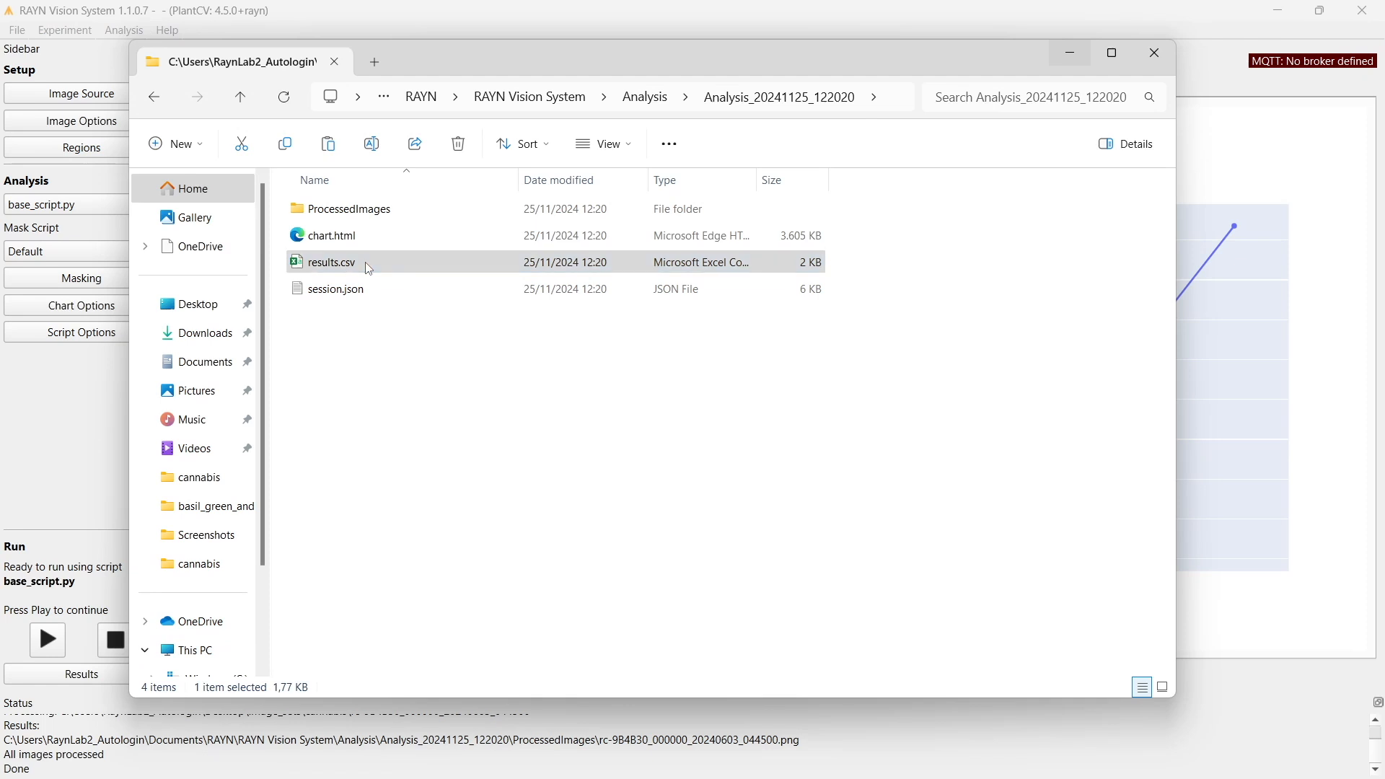
{"action": "right_click", "coordinate": [369, 269]}
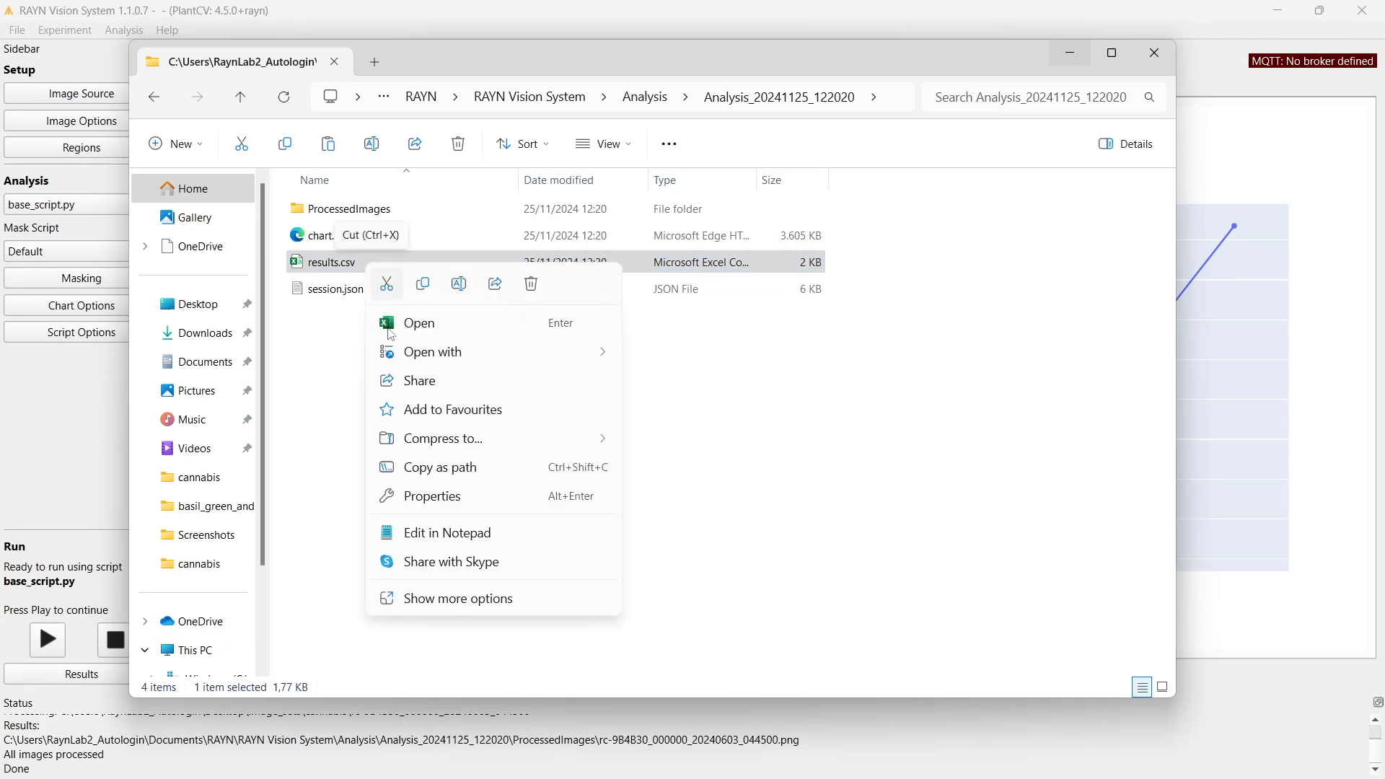
{"action": "left_click", "coordinate": [442, 535]}
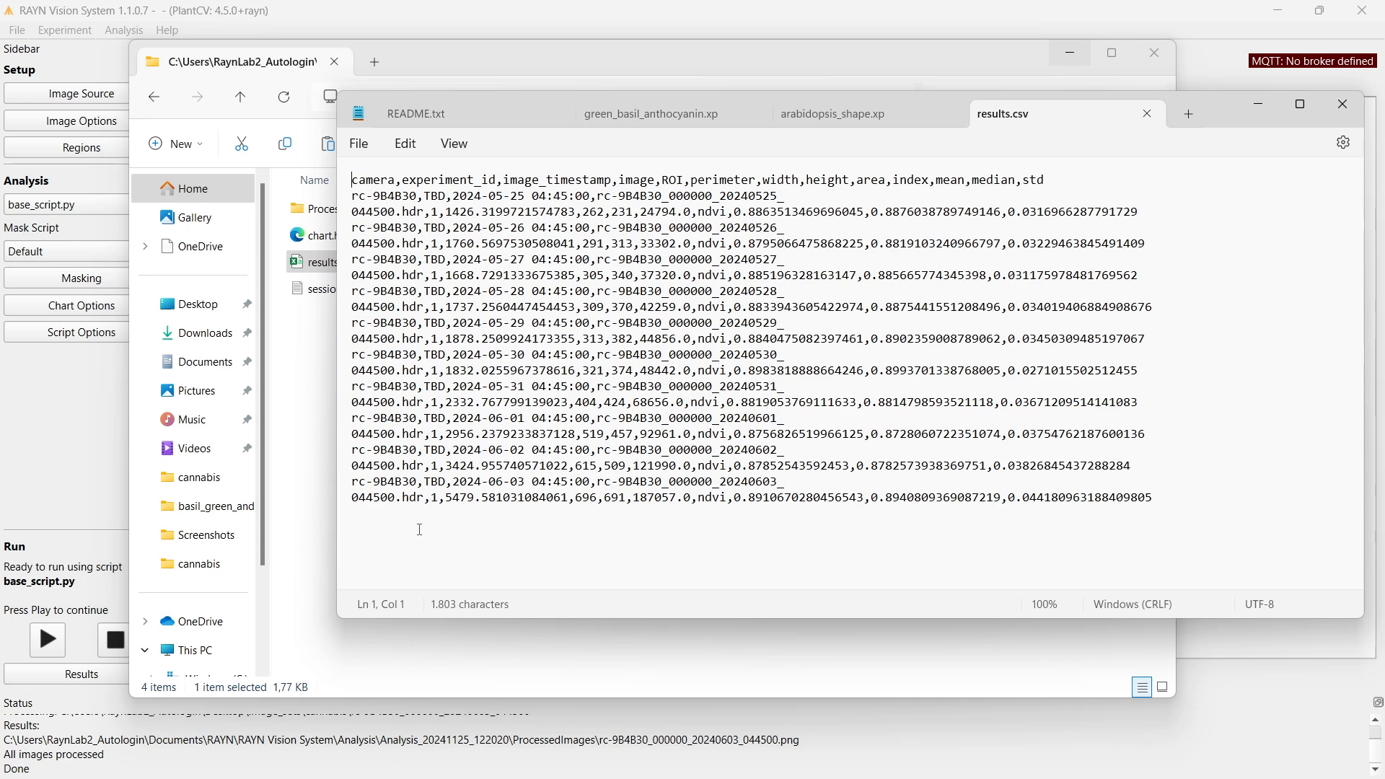
{"action": "double_click", "coordinate": [366, 181]}
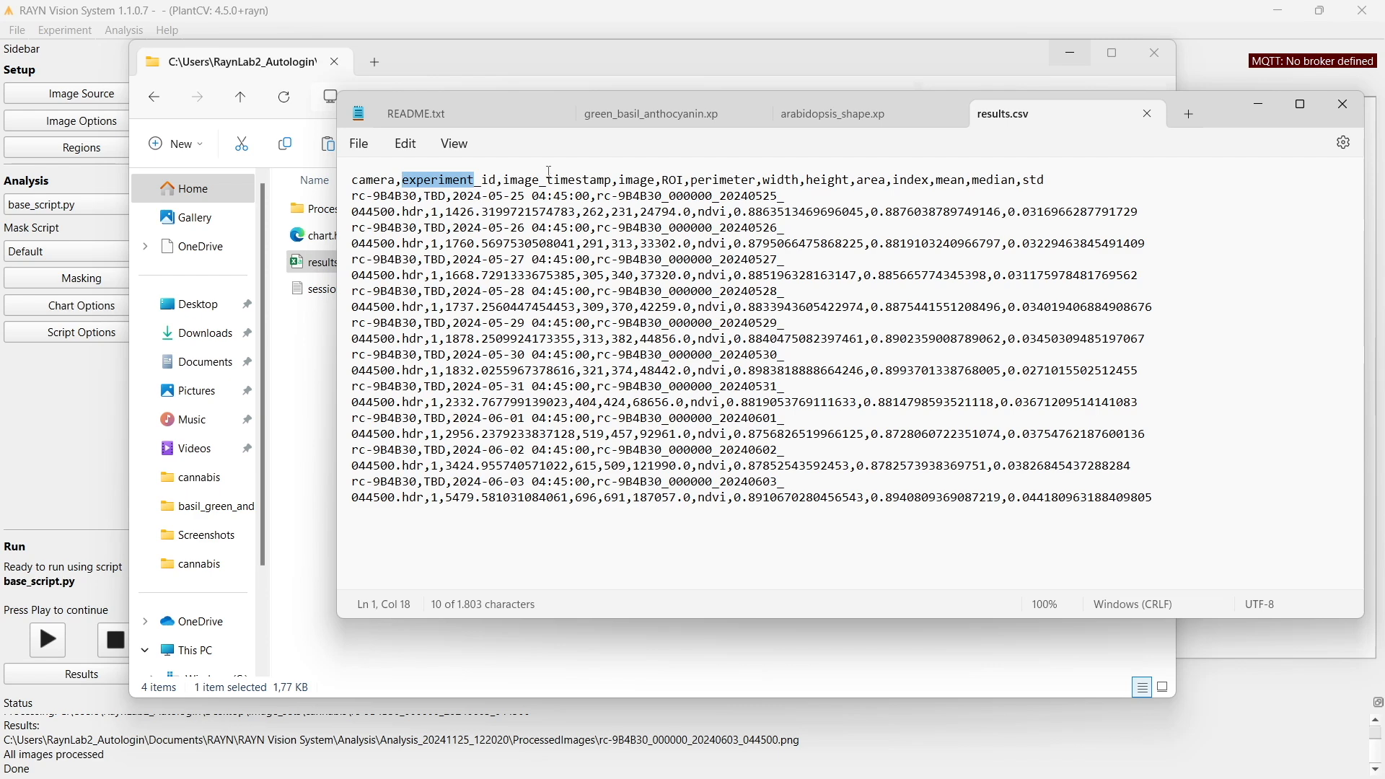
{"action": "double_click", "coordinate": [521, 179]}
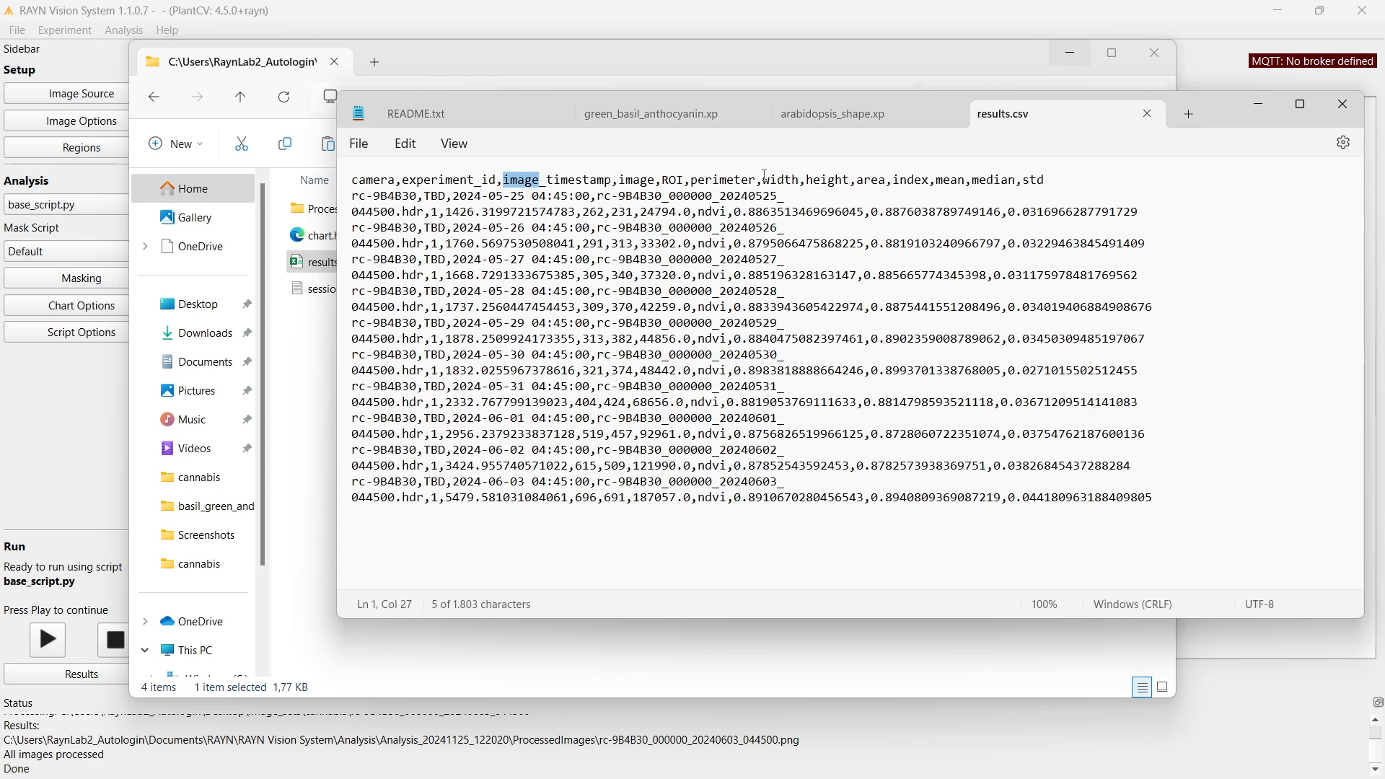
{"action": "left_click_drag", "start_coordinate": [766, 176], "coordinate": [802, 180]}
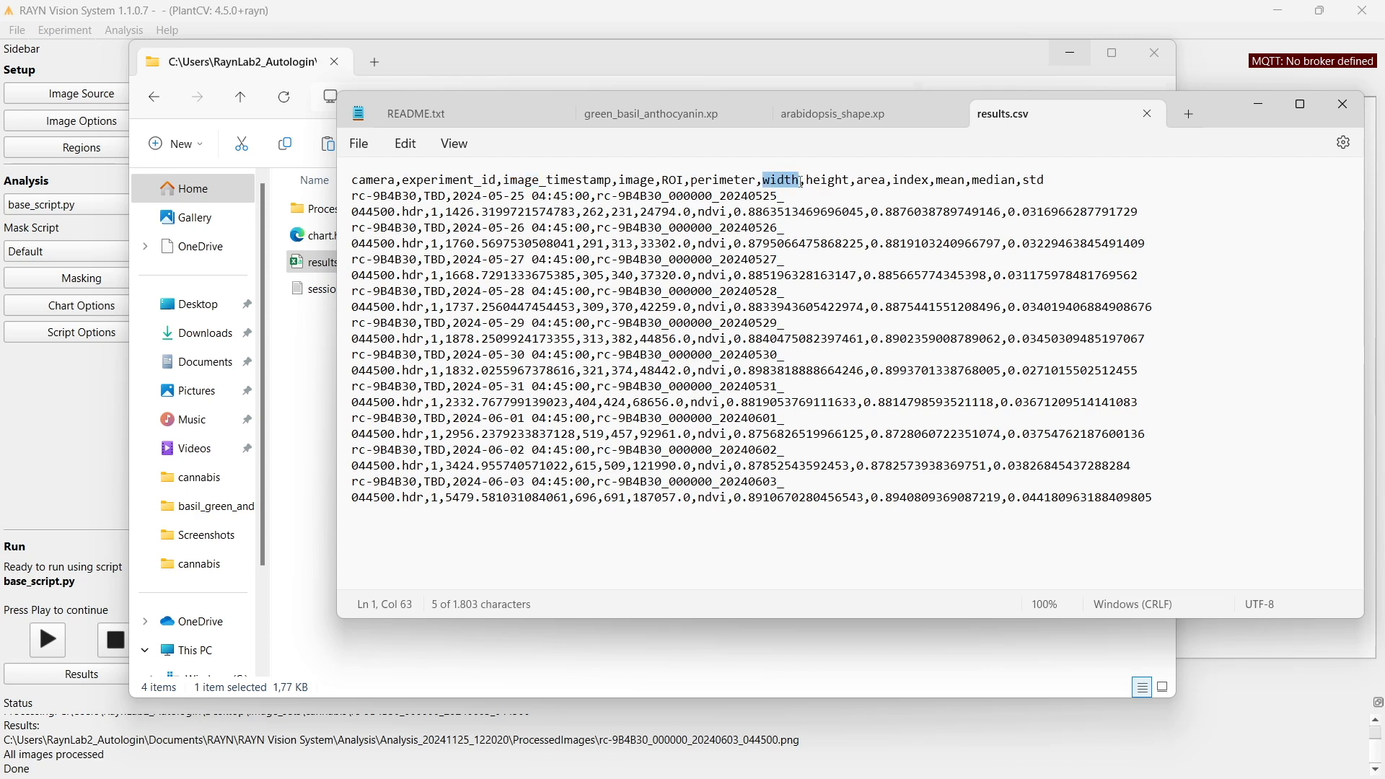
{"action": "double_click", "coordinate": [909, 182]}
{"action": "double_click", "coordinate": [951, 182]}
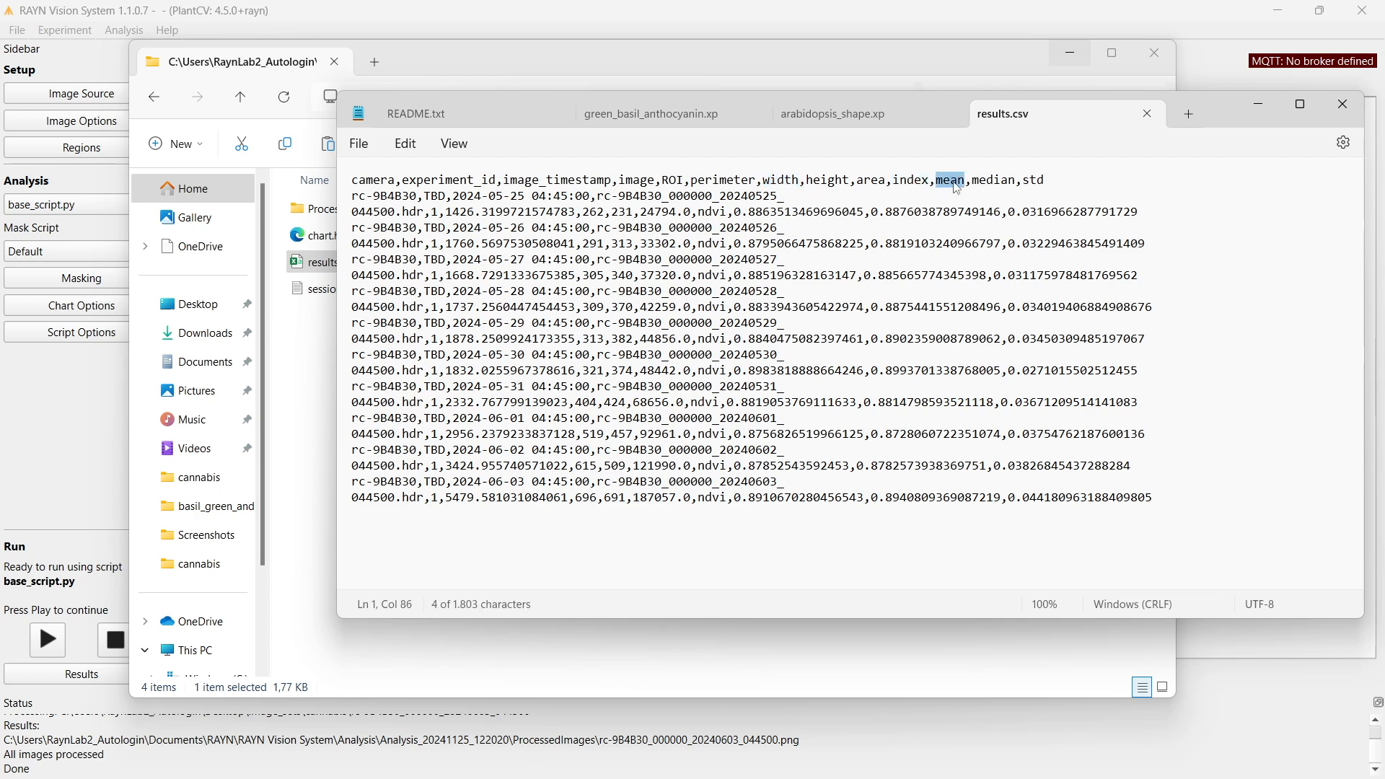
{"action": "double_click", "coordinate": [992, 182]}
{"action": "double_click", "coordinate": [1034, 182]}
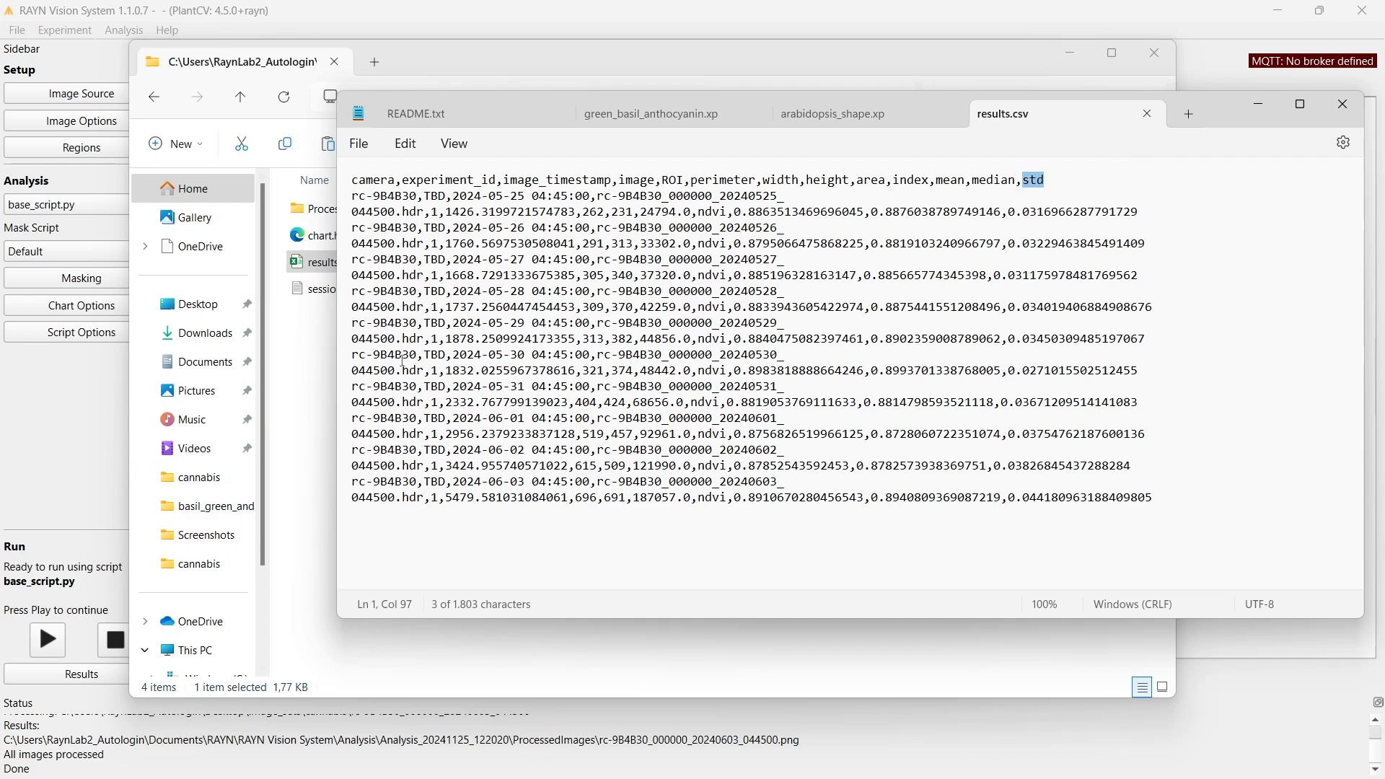
Open session.json from the analysis folder, review the recorded experiment settings from start to end, and close the folder window.
{"action": "left_click", "coordinate": [288, 352]}
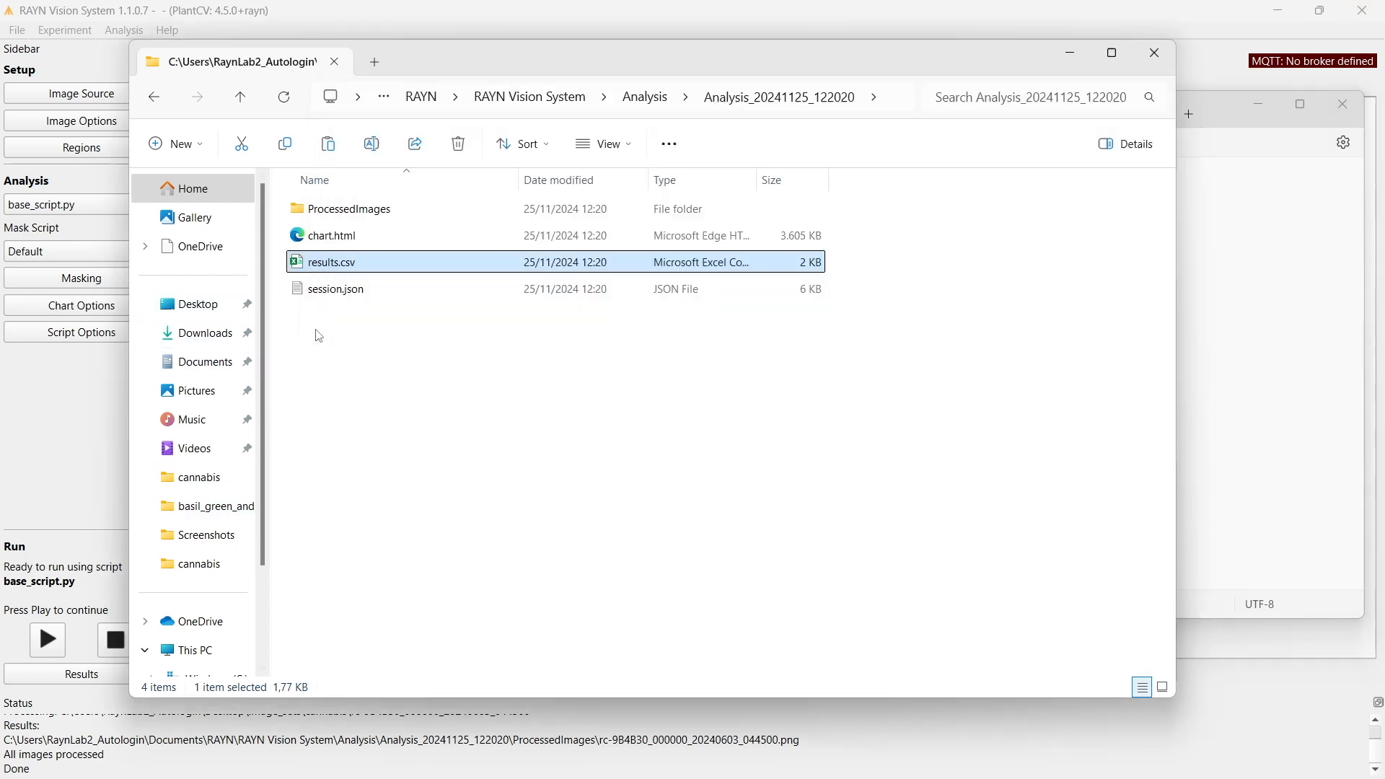
{"action": "double_click", "coordinate": [362, 290]}
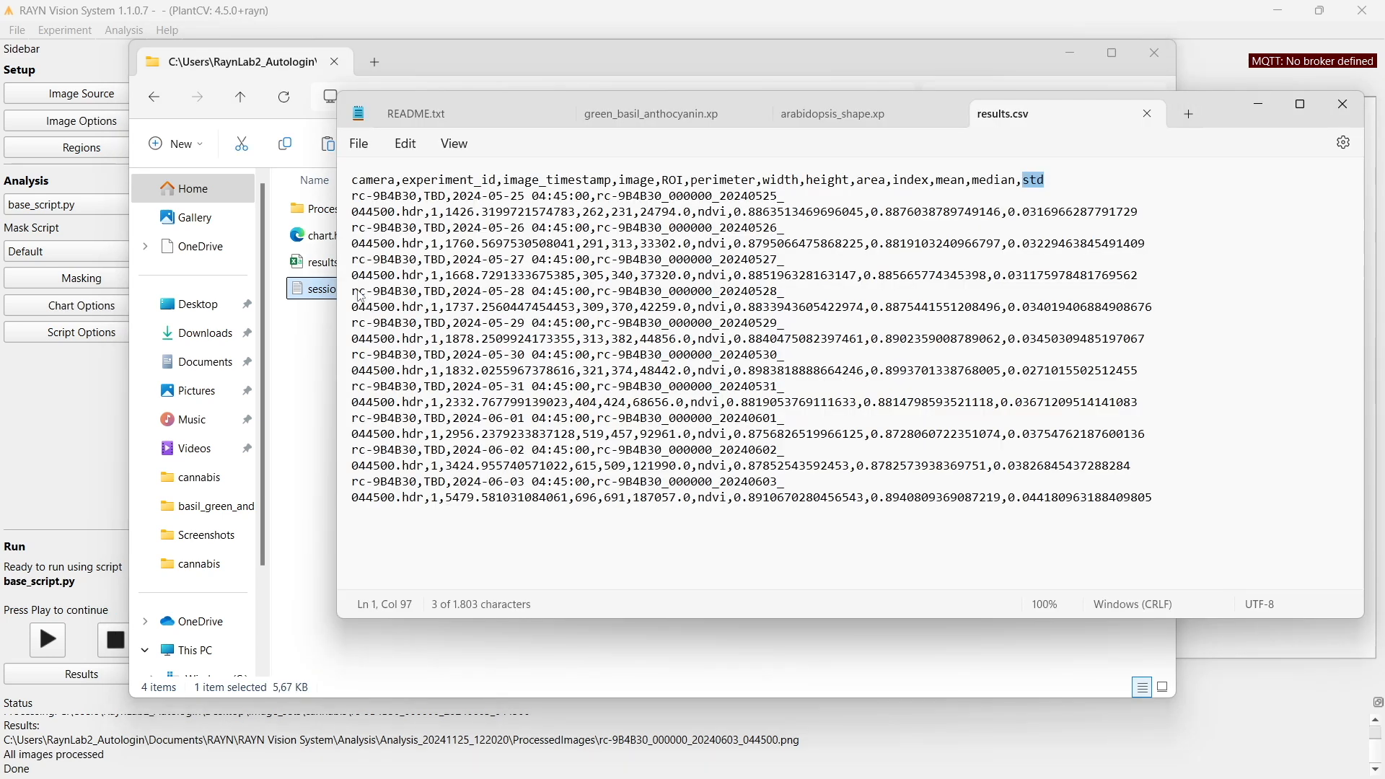
{"action": "scroll", "coordinate": [677, 250], "scroll_direction": "down", "scroll_amount": 11}
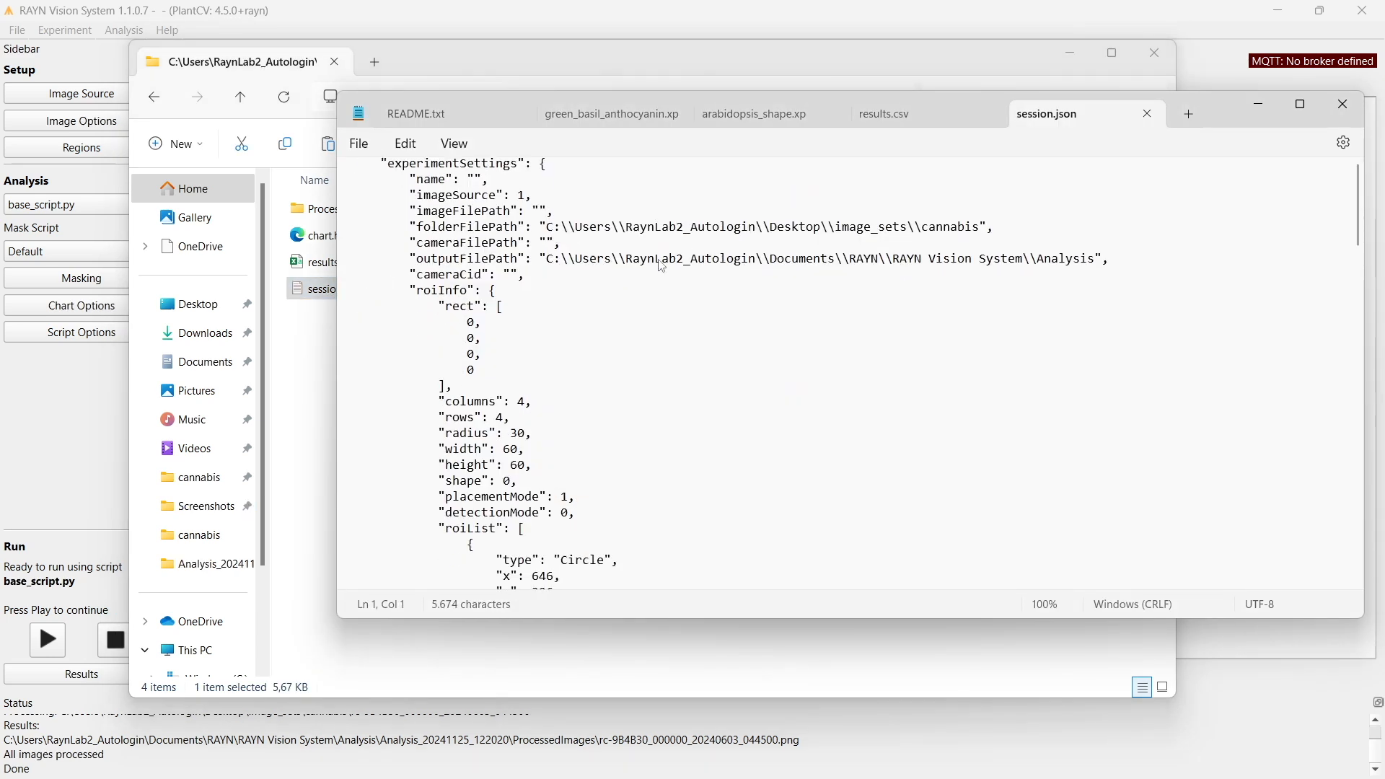
{"action": "scroll", "coordinate": [664, 267], "scroll_direction": "down", "scroll_amount": 8}
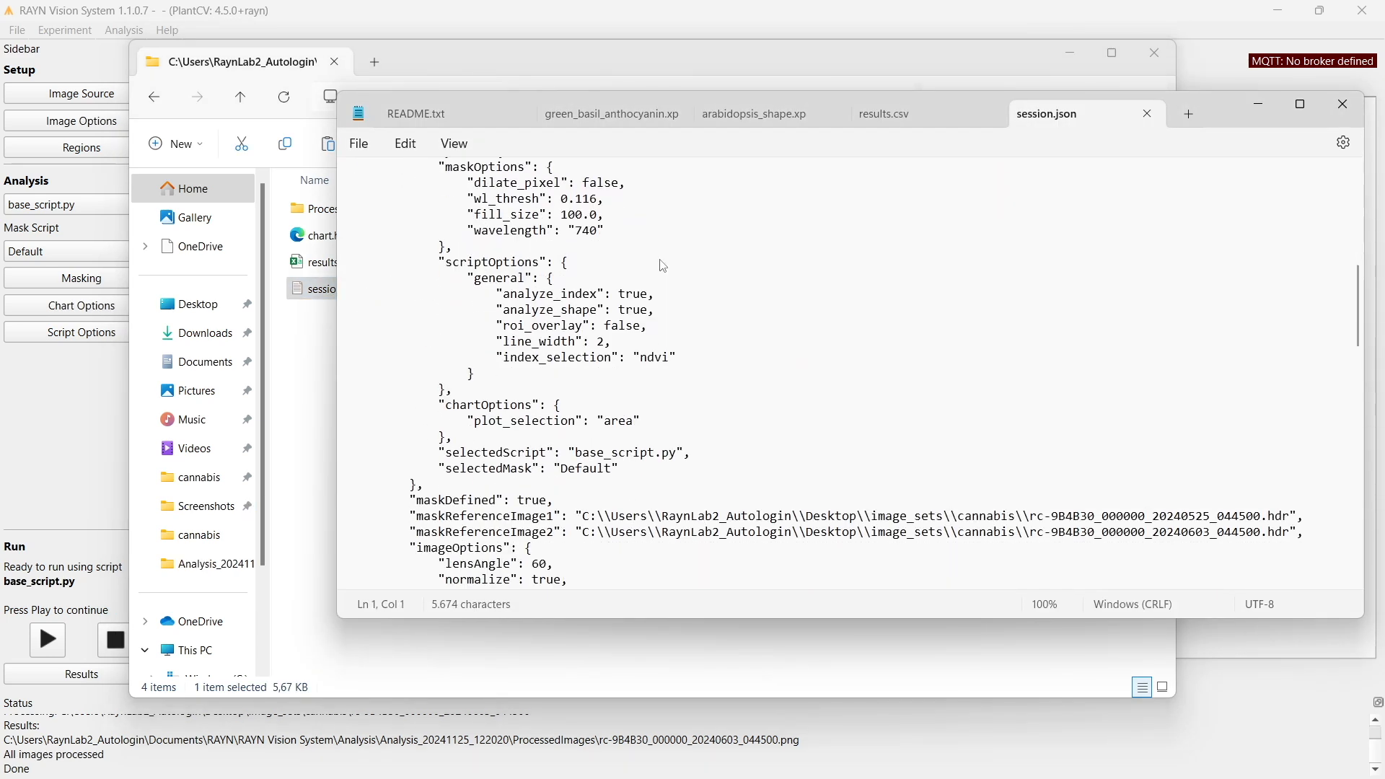
{"action": "scroll", "coordinate": [664, 267], "scroll_direction": "down", "scroll_amount": 8}
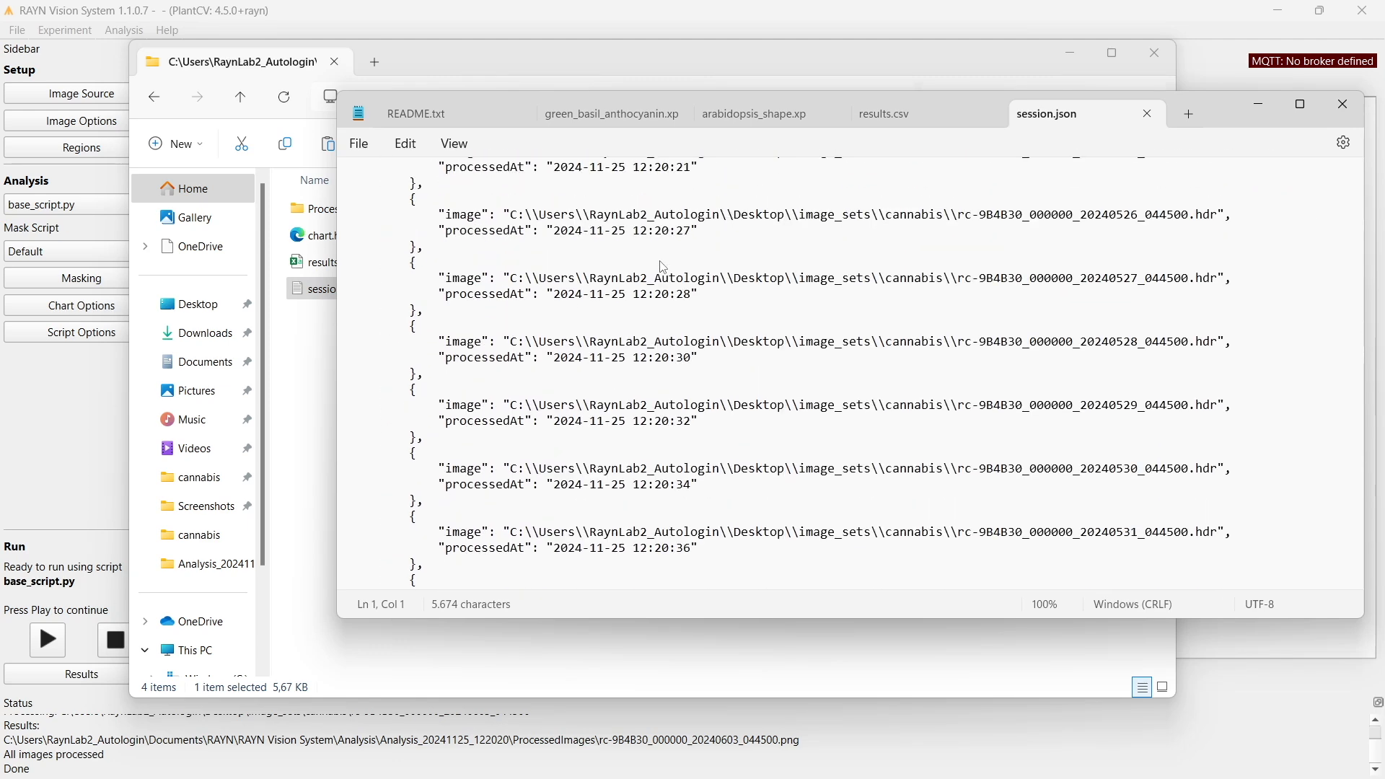
{"action": "scroll", "coordinate": [664, 267], "scroll_direction": "down", "scroll_amount": 10}
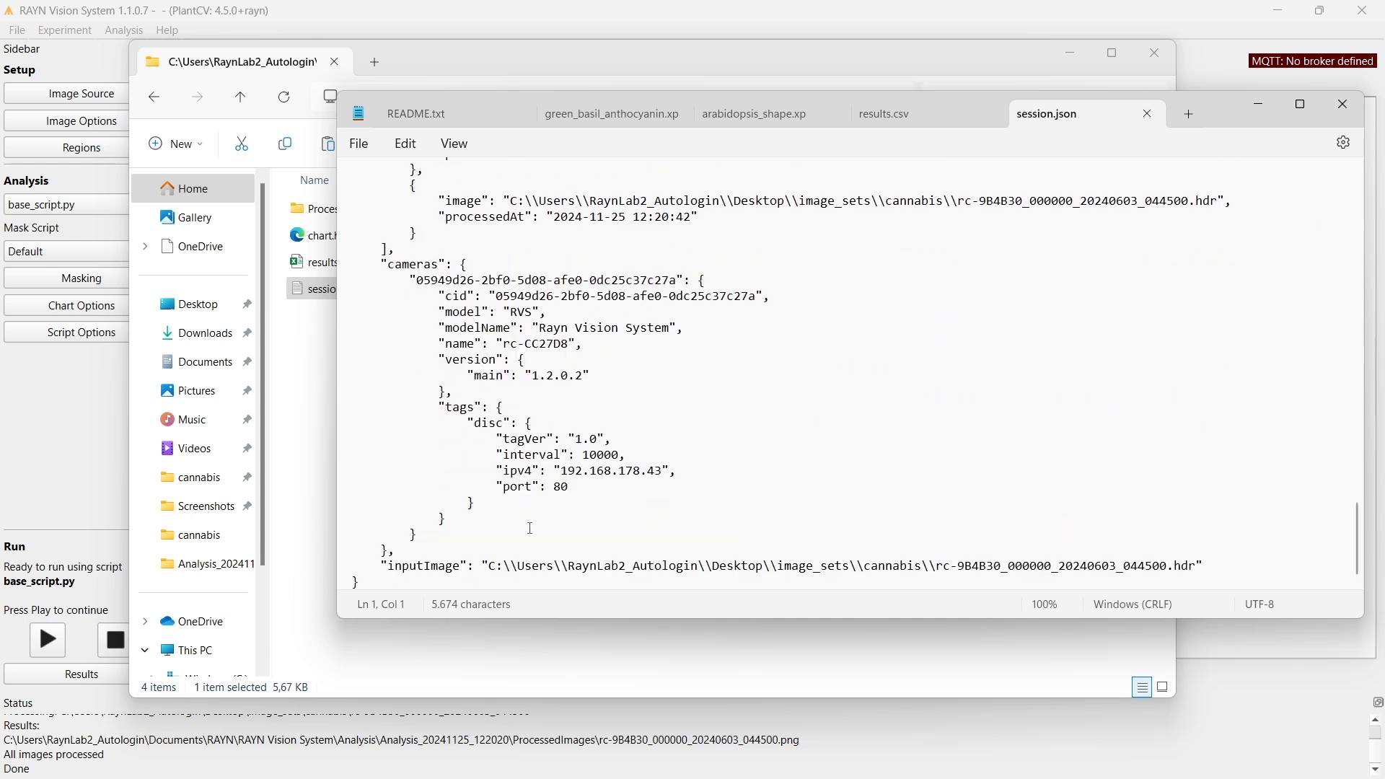
{"action": "scroll", "coordinate": [531, 528], "scroll_direction": "up", "scroll_amount": 15}
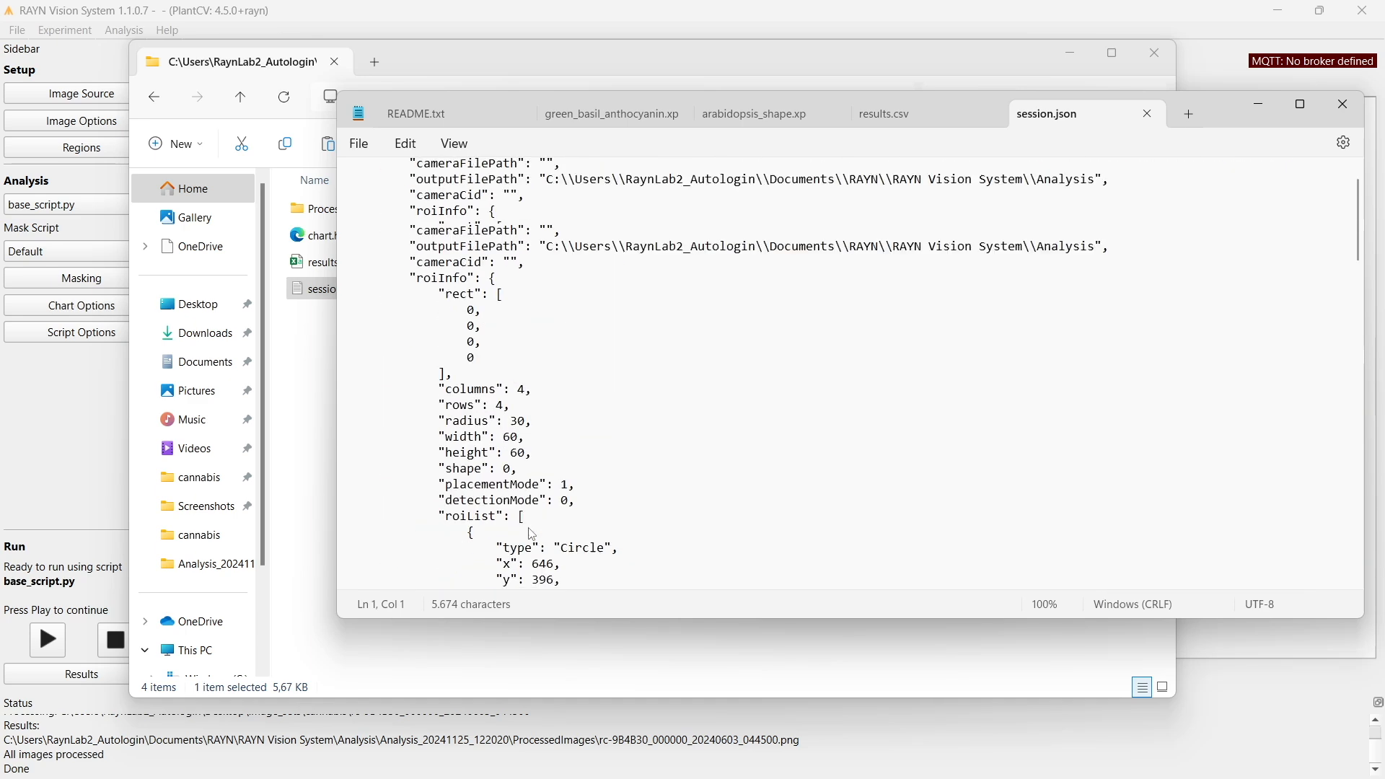
{"action": "scroll", "coordinate": [533, 535], "scroll_direction": "up", "scroll_amount": 3}
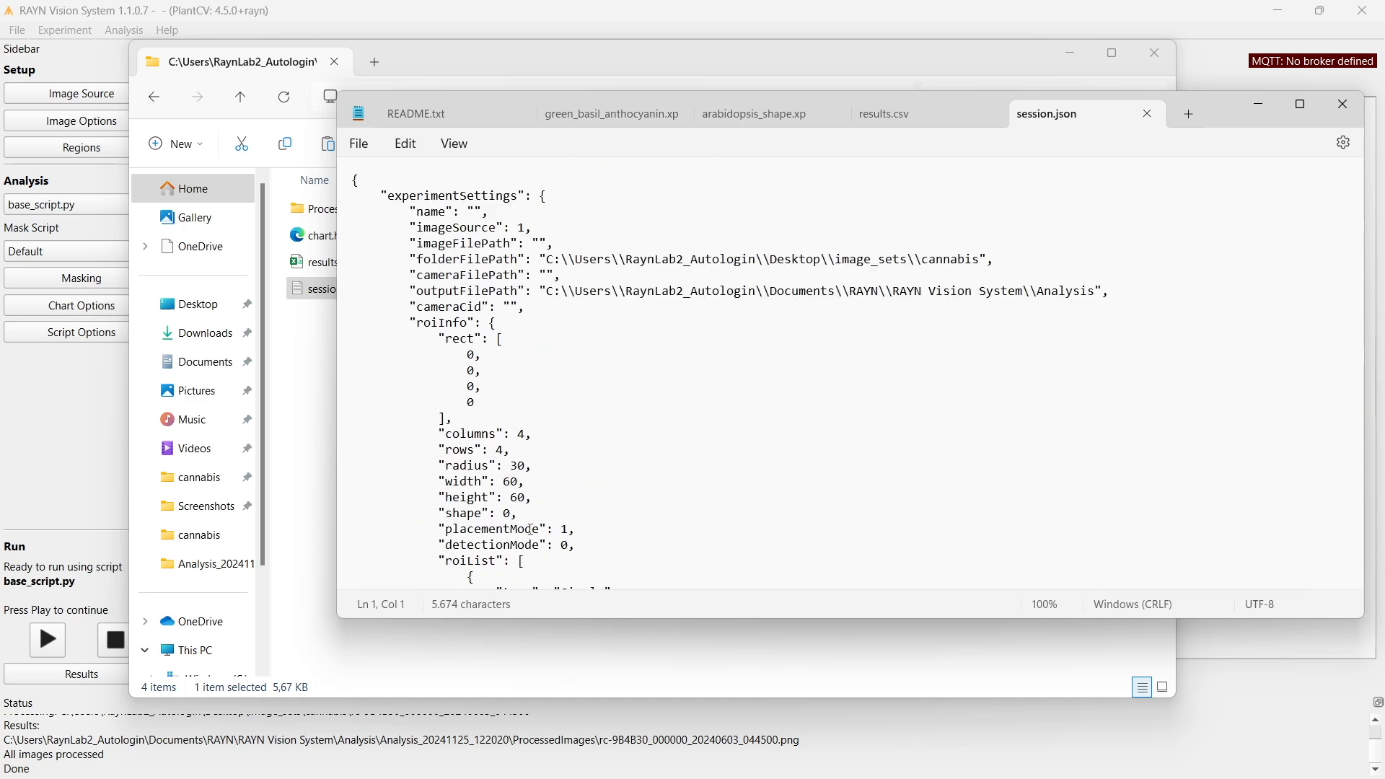
{"action": "left_click", "coordinate": [307, 418]}
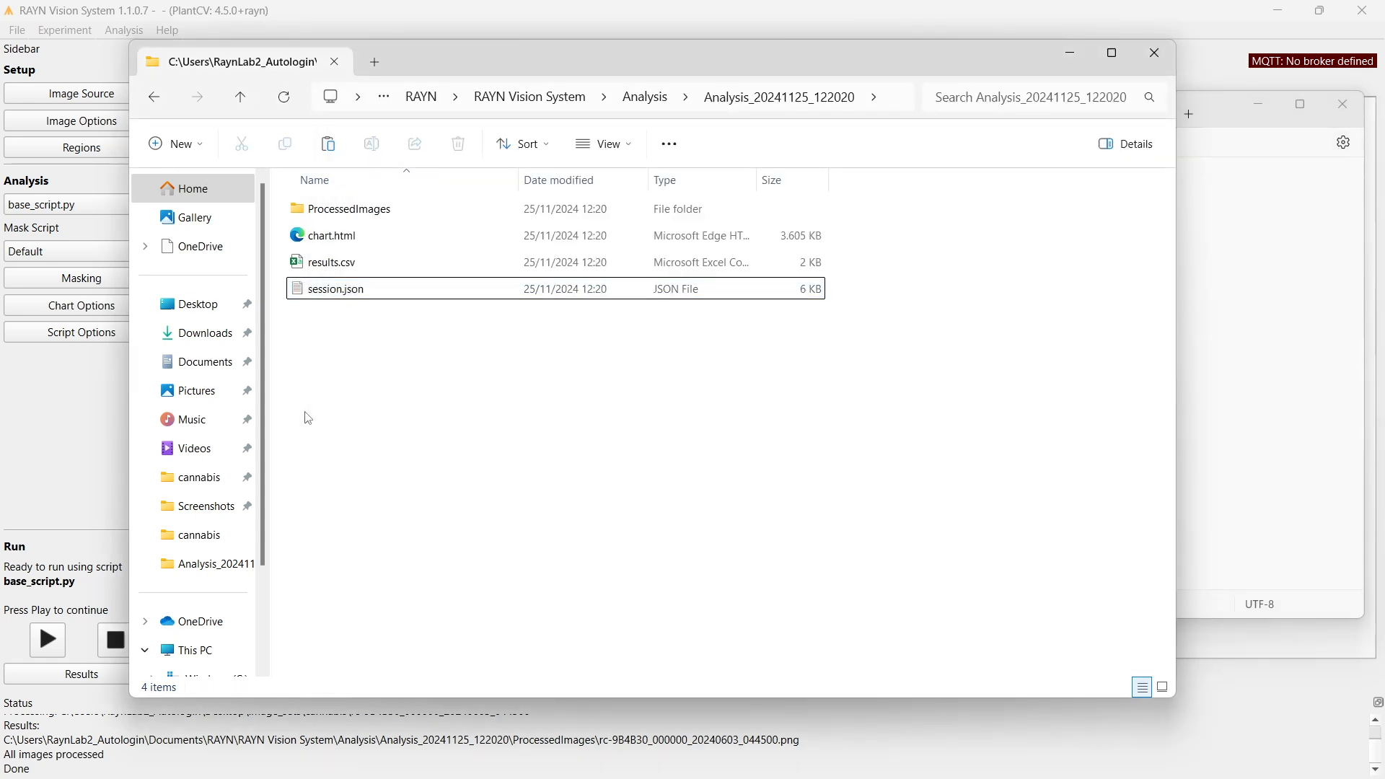
{"action": "left_click", "coordinate": [1157, 54]}
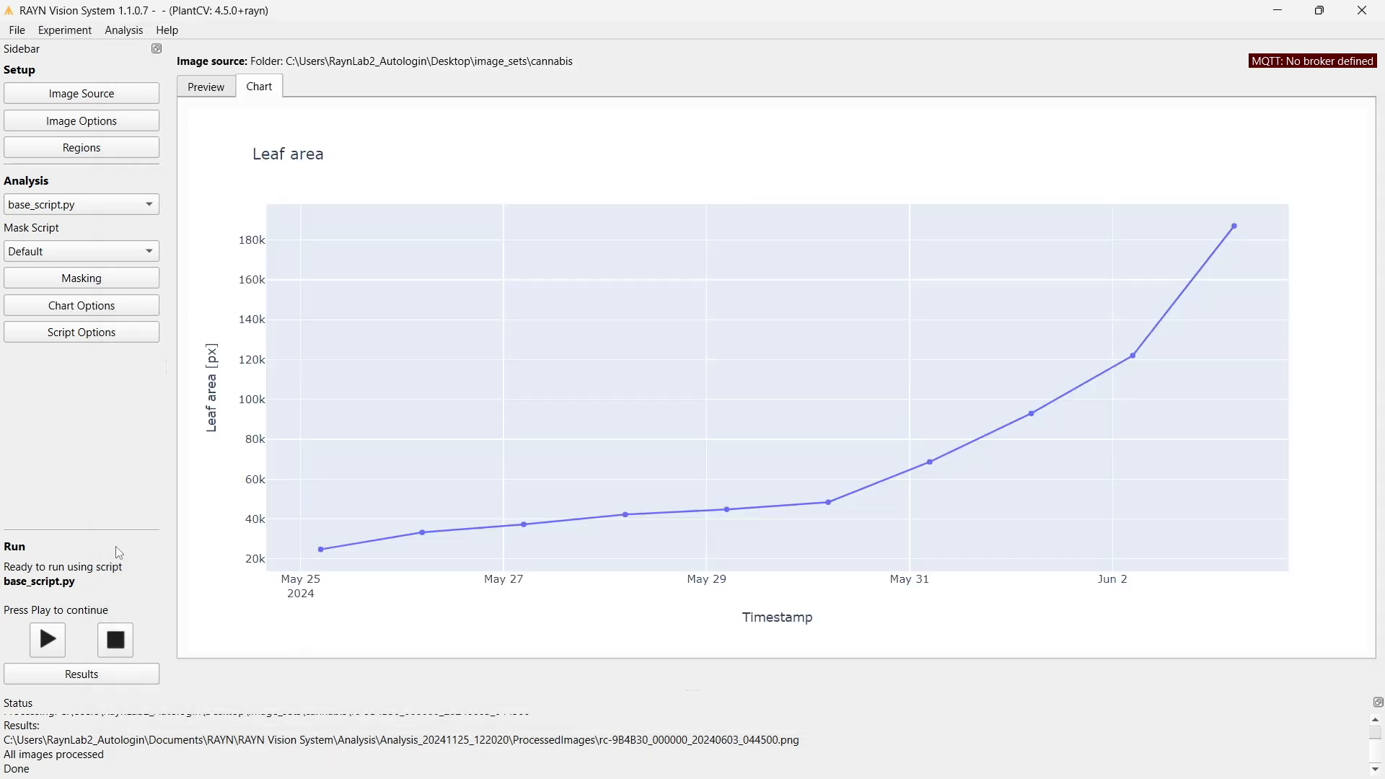